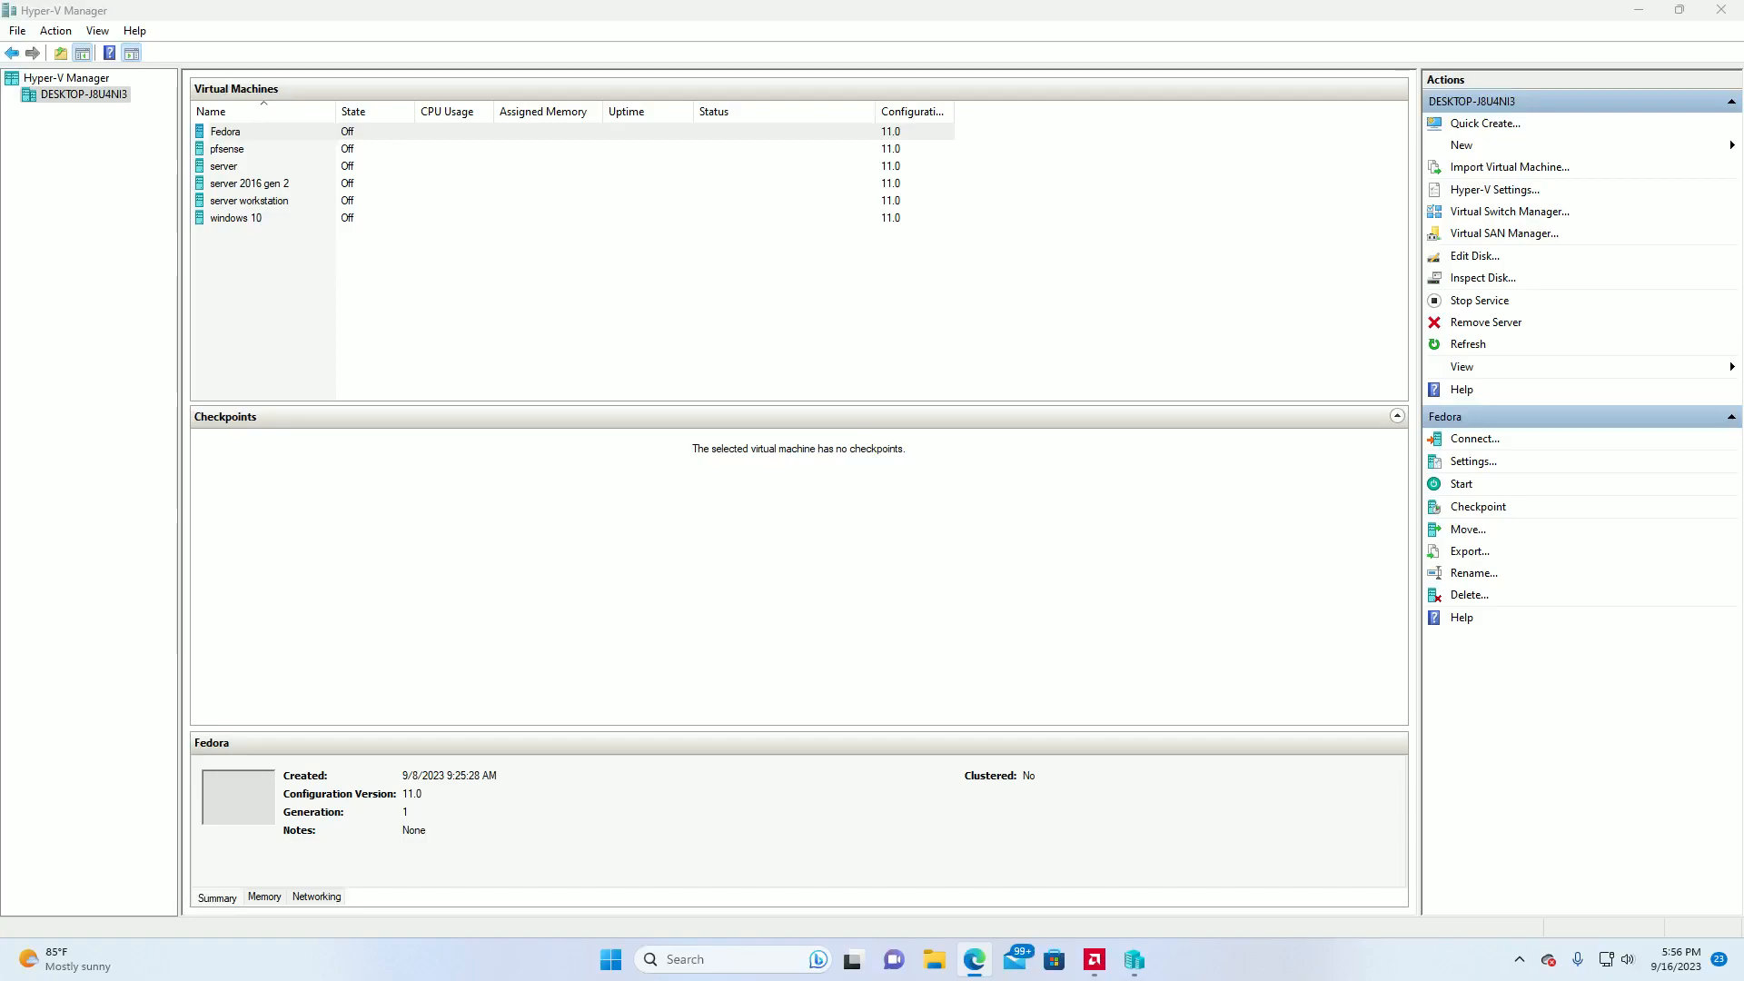
click(244, 150)
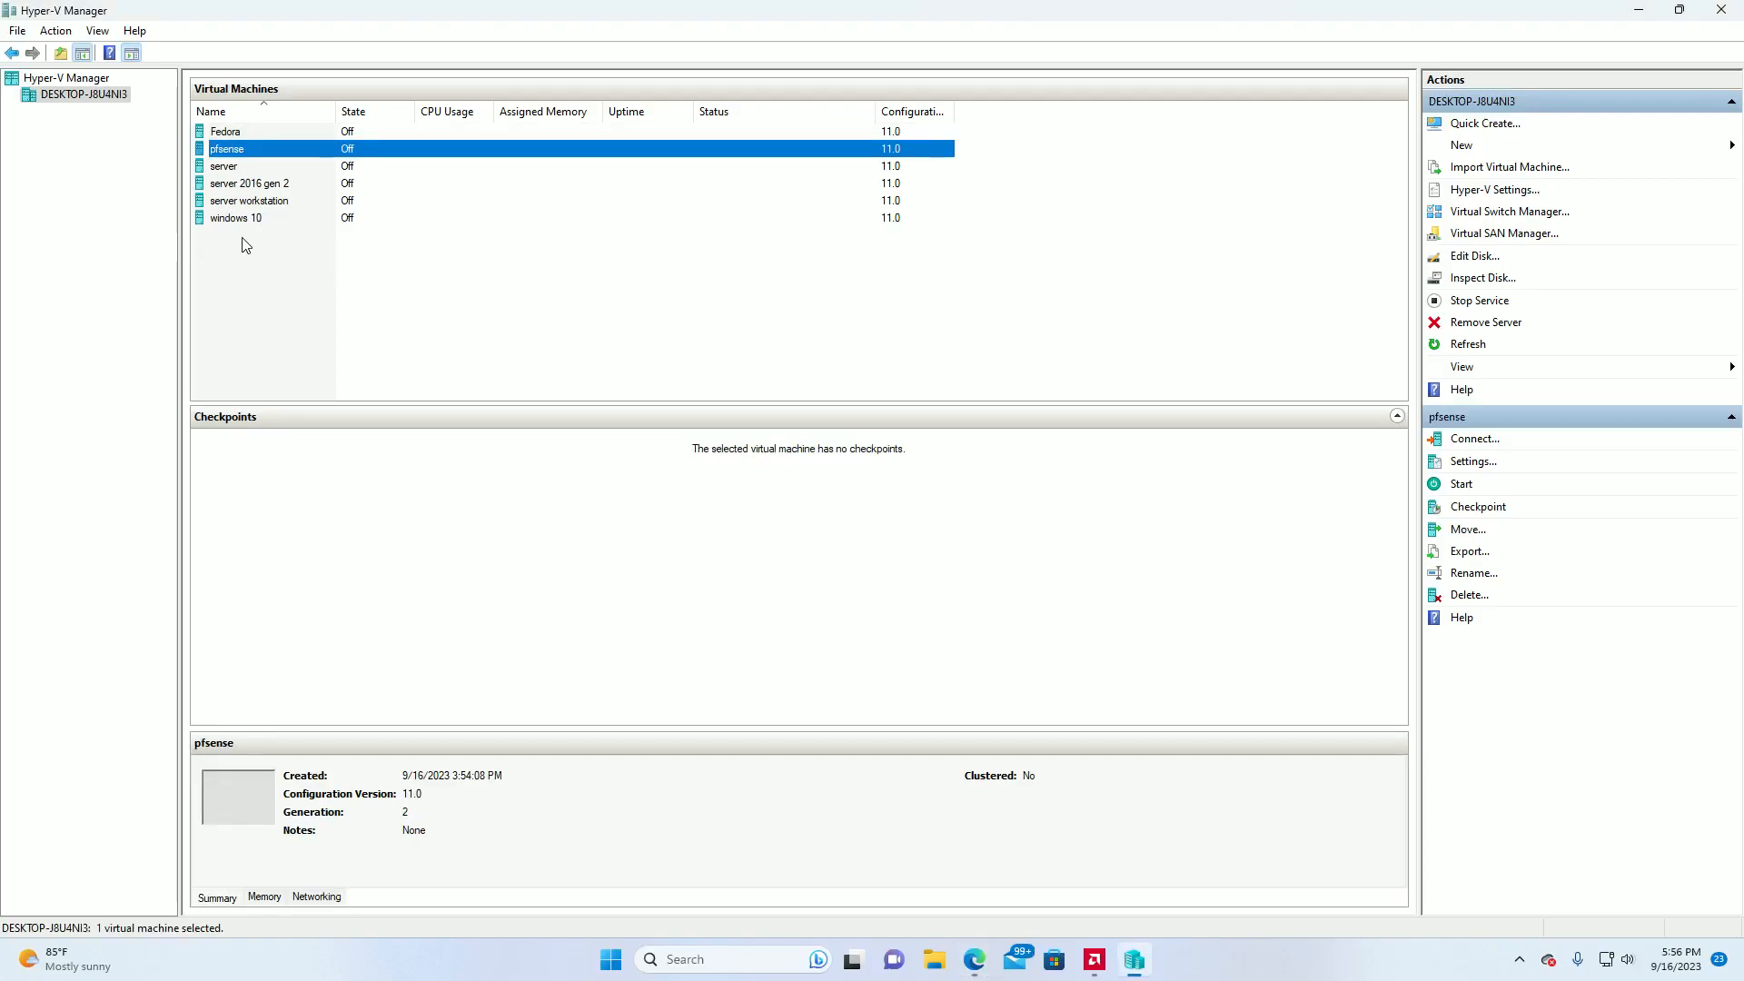
click(276, 268)
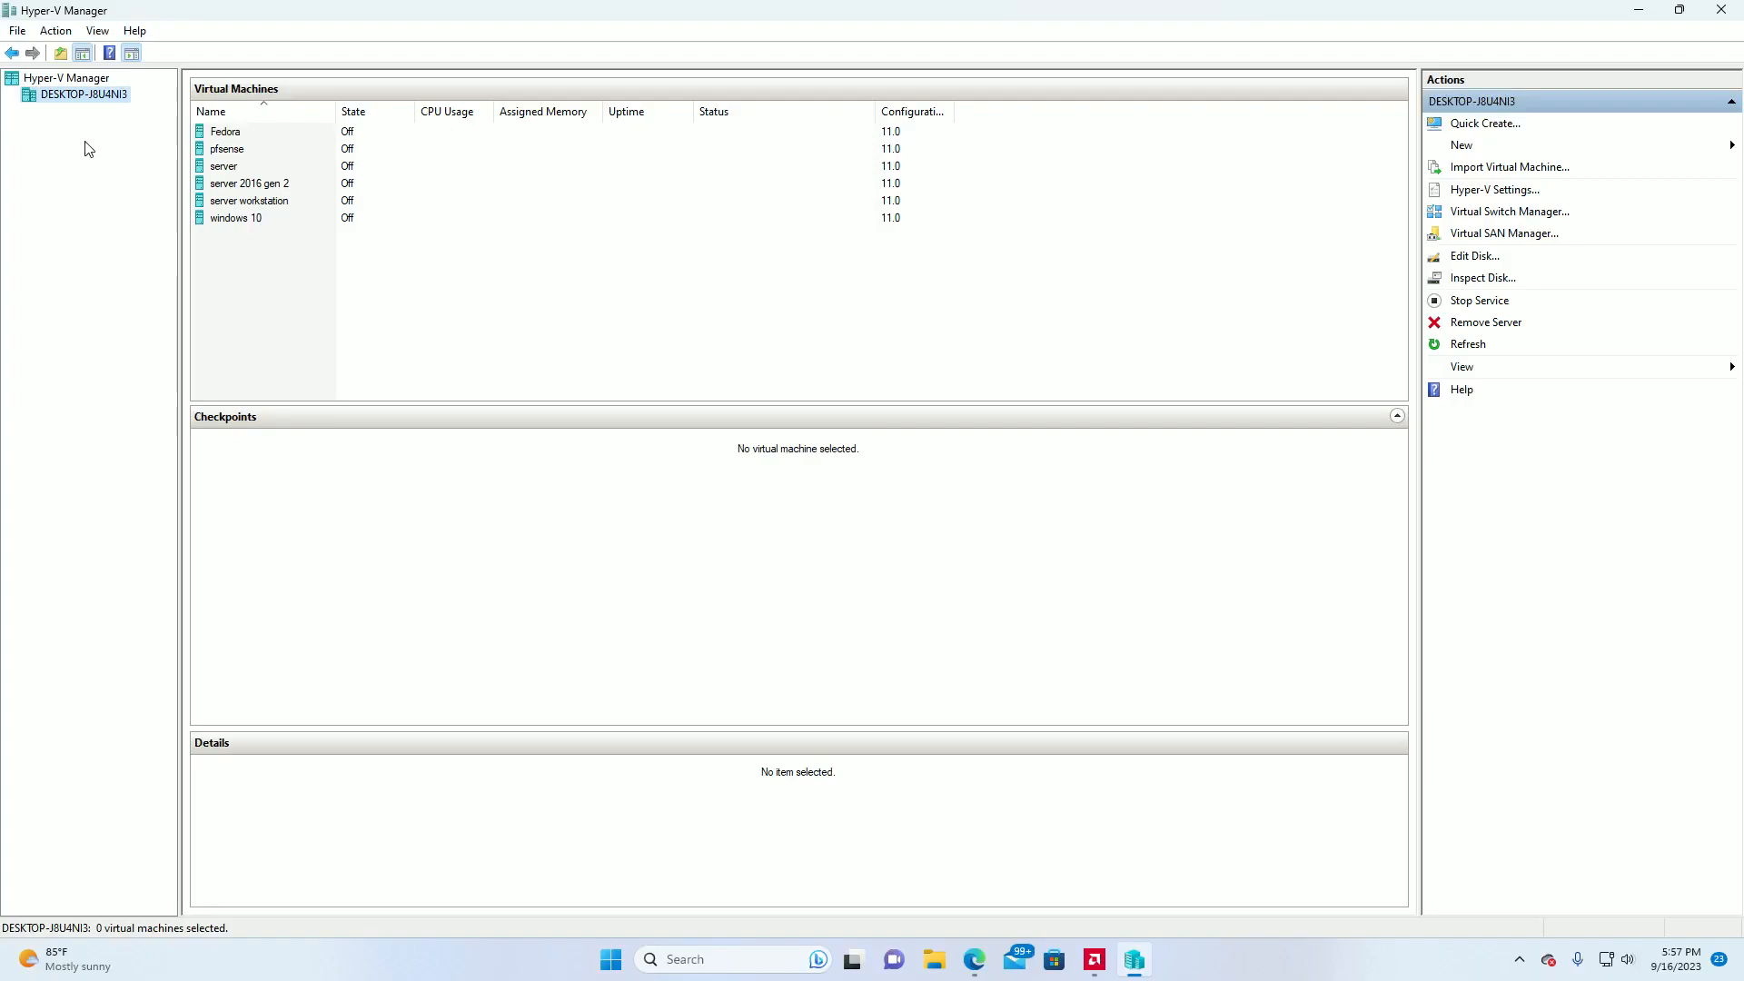
right_click(97, 101)
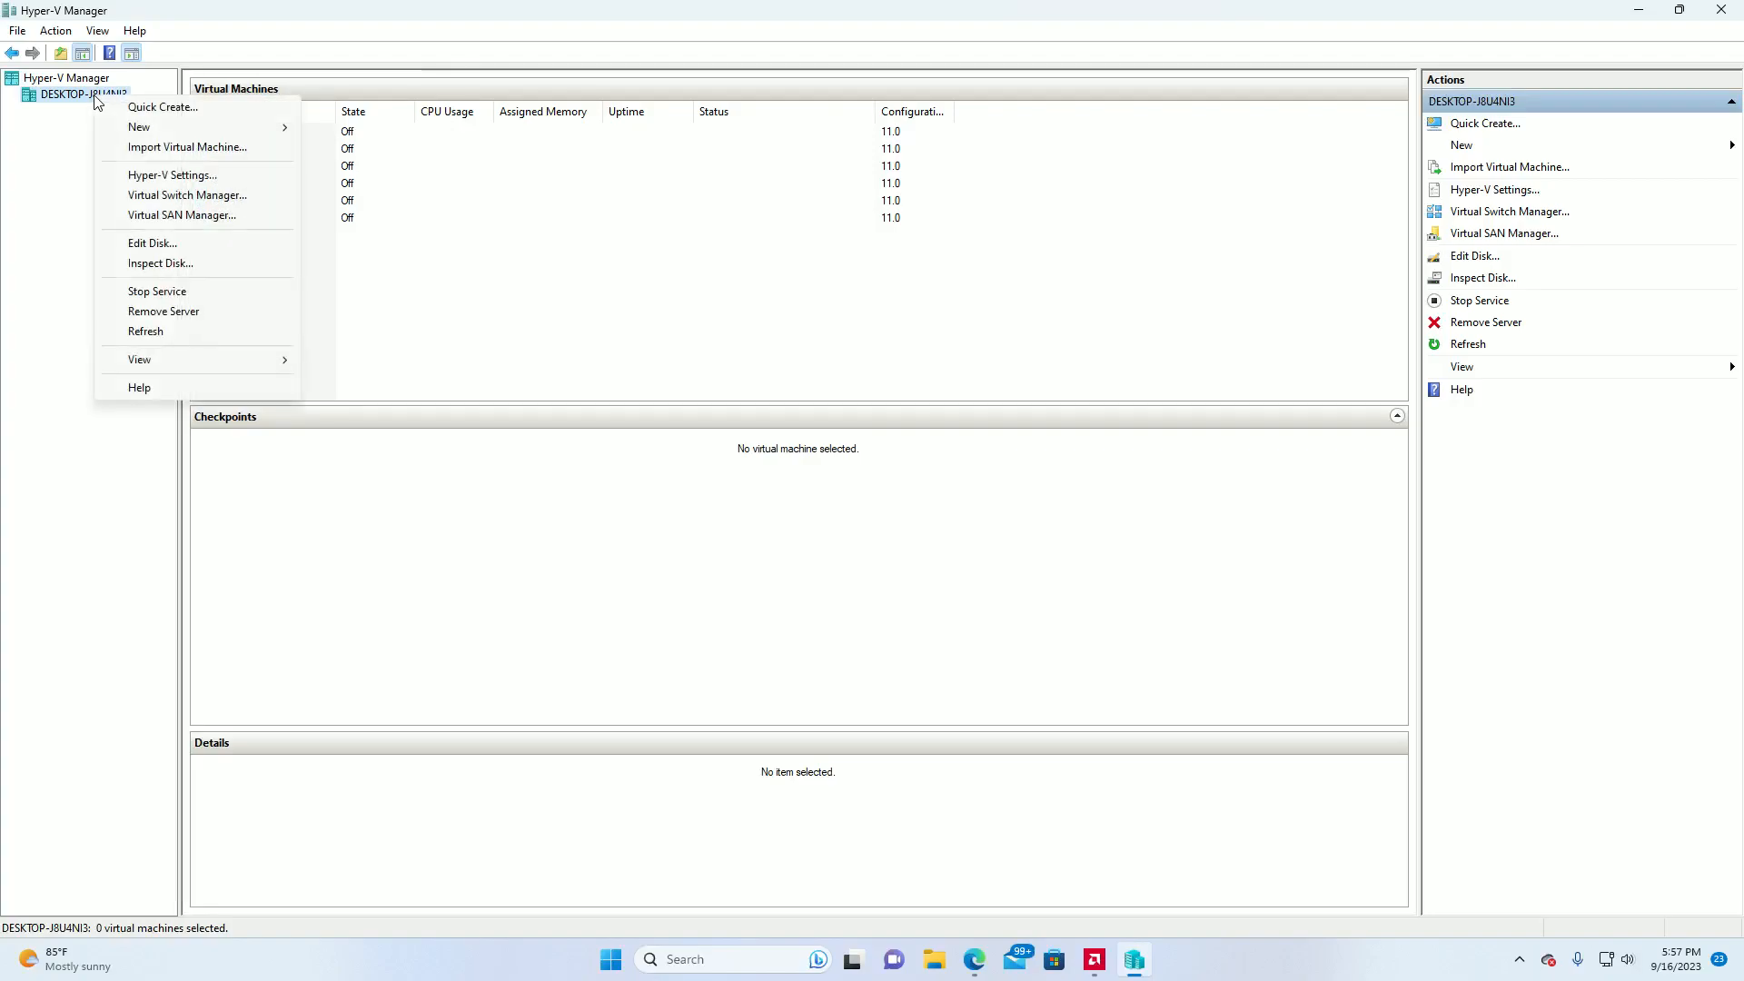
click(71, 122)
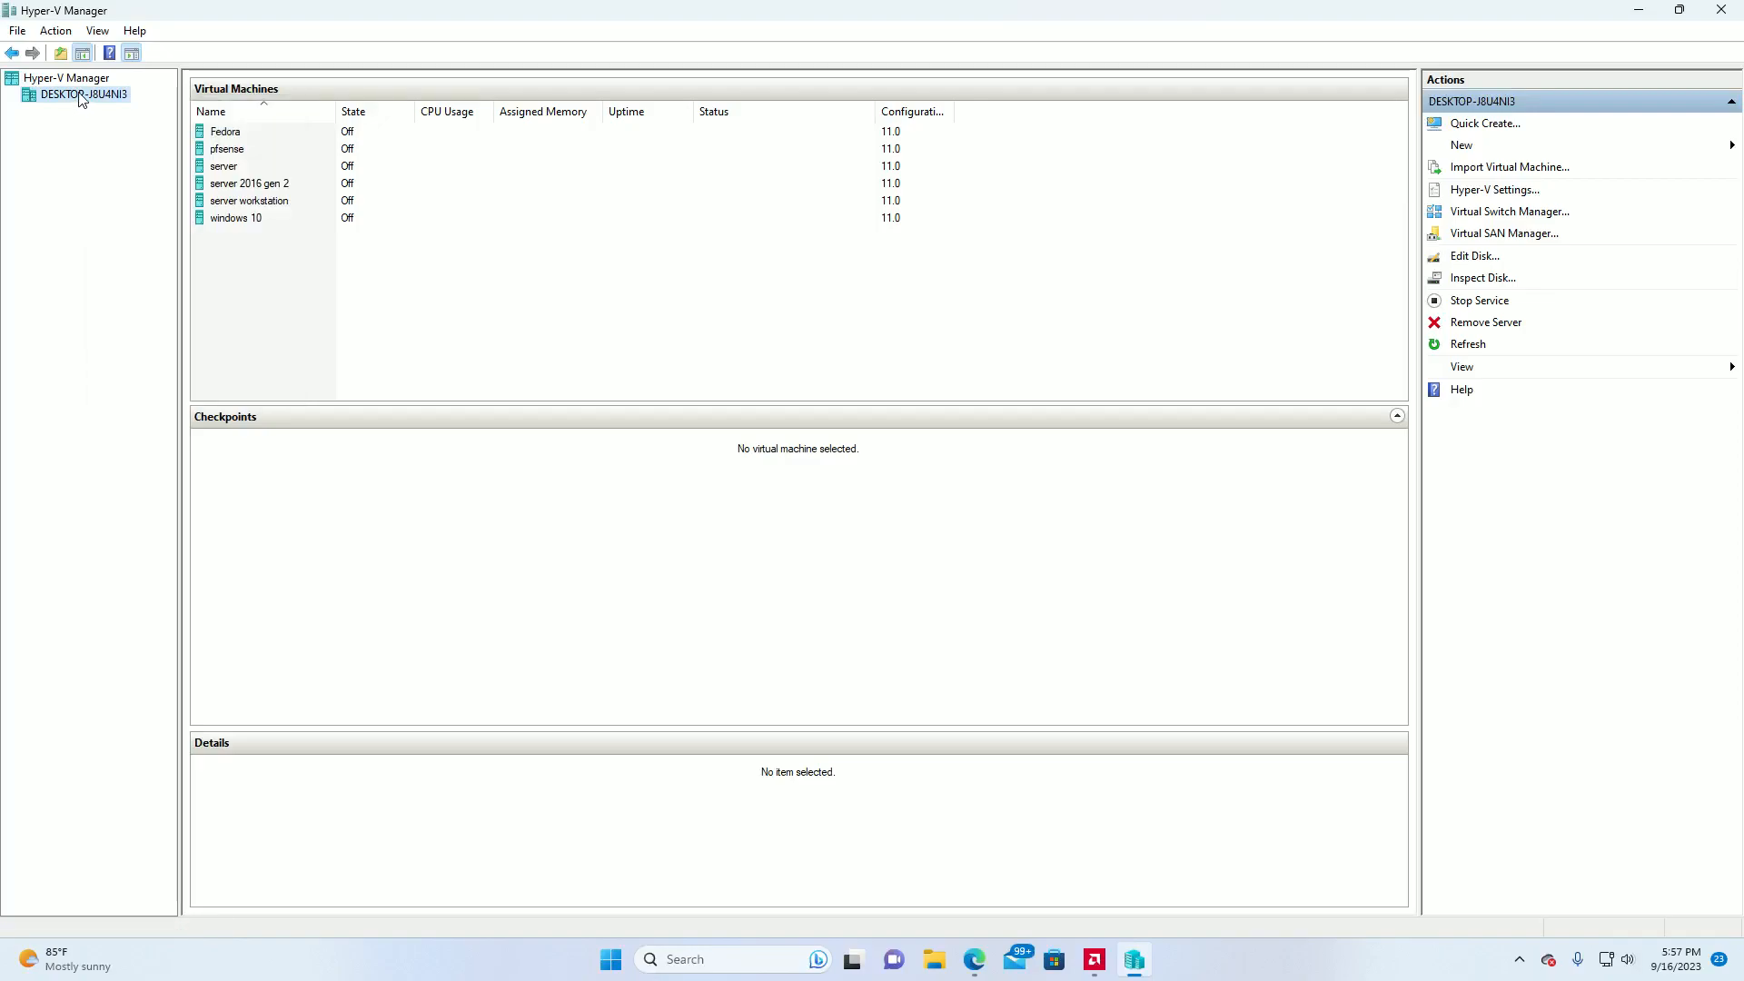
Create a new virtual switch of type Private in the host's Virtual Switch Manager.
right_click(79, 102)
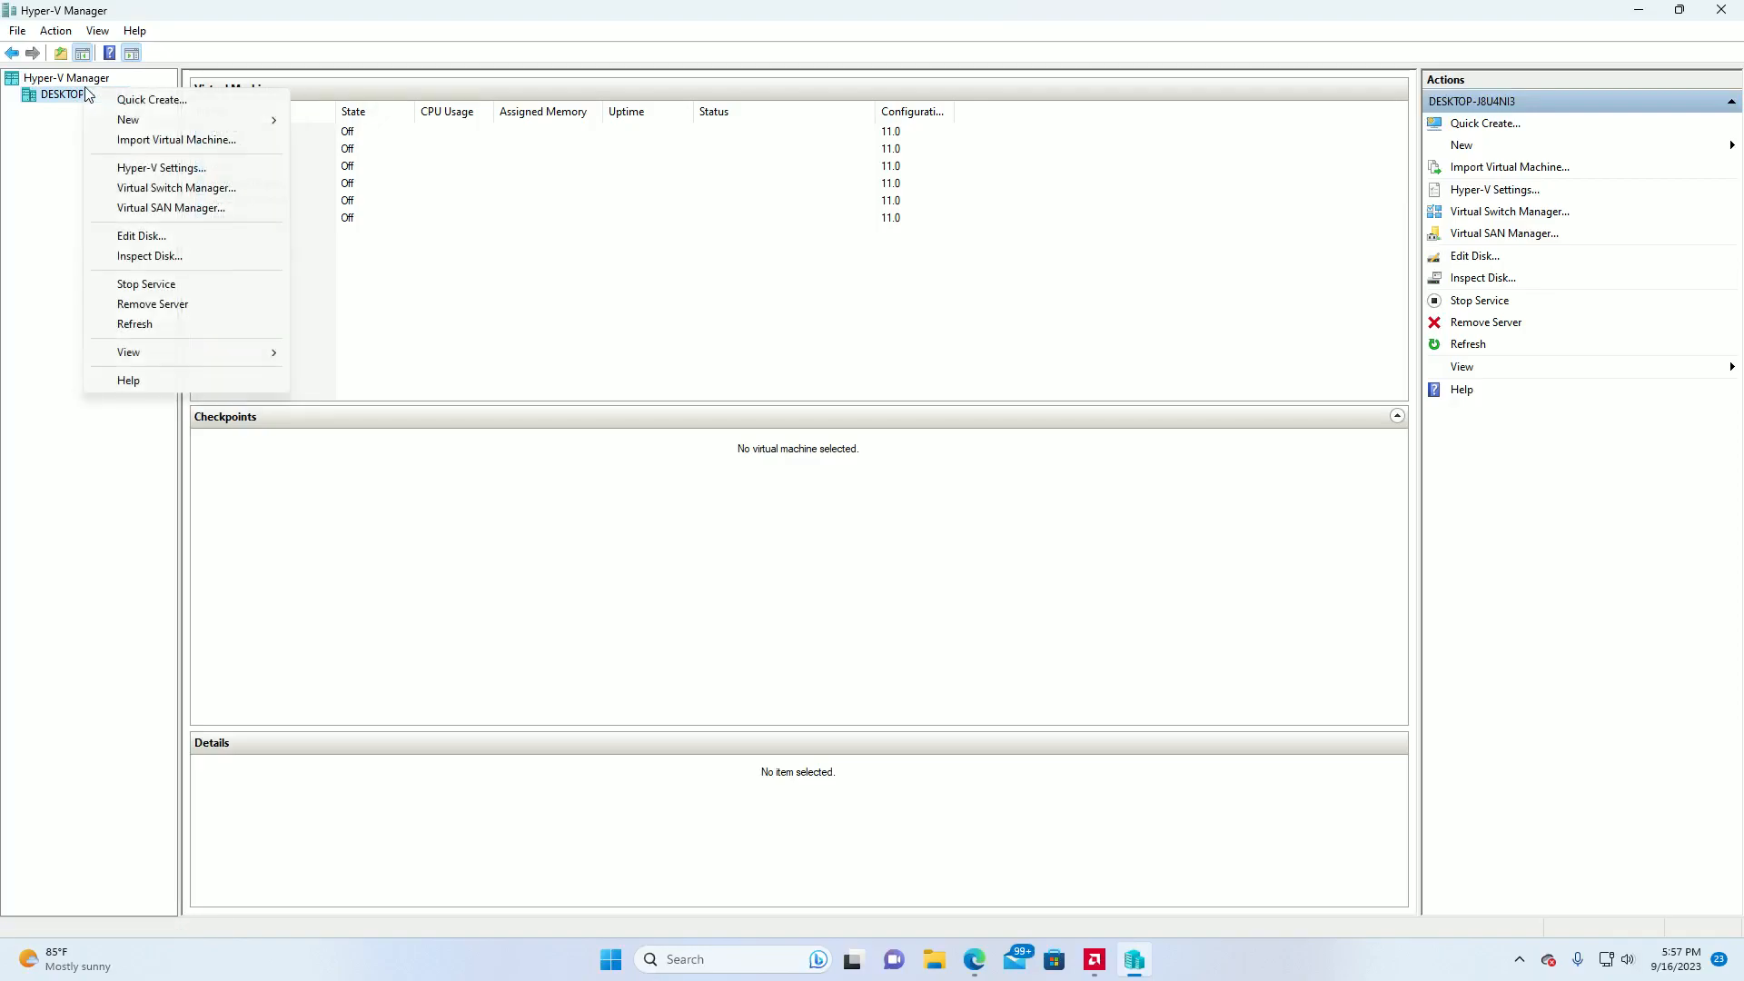
click(177, 188)
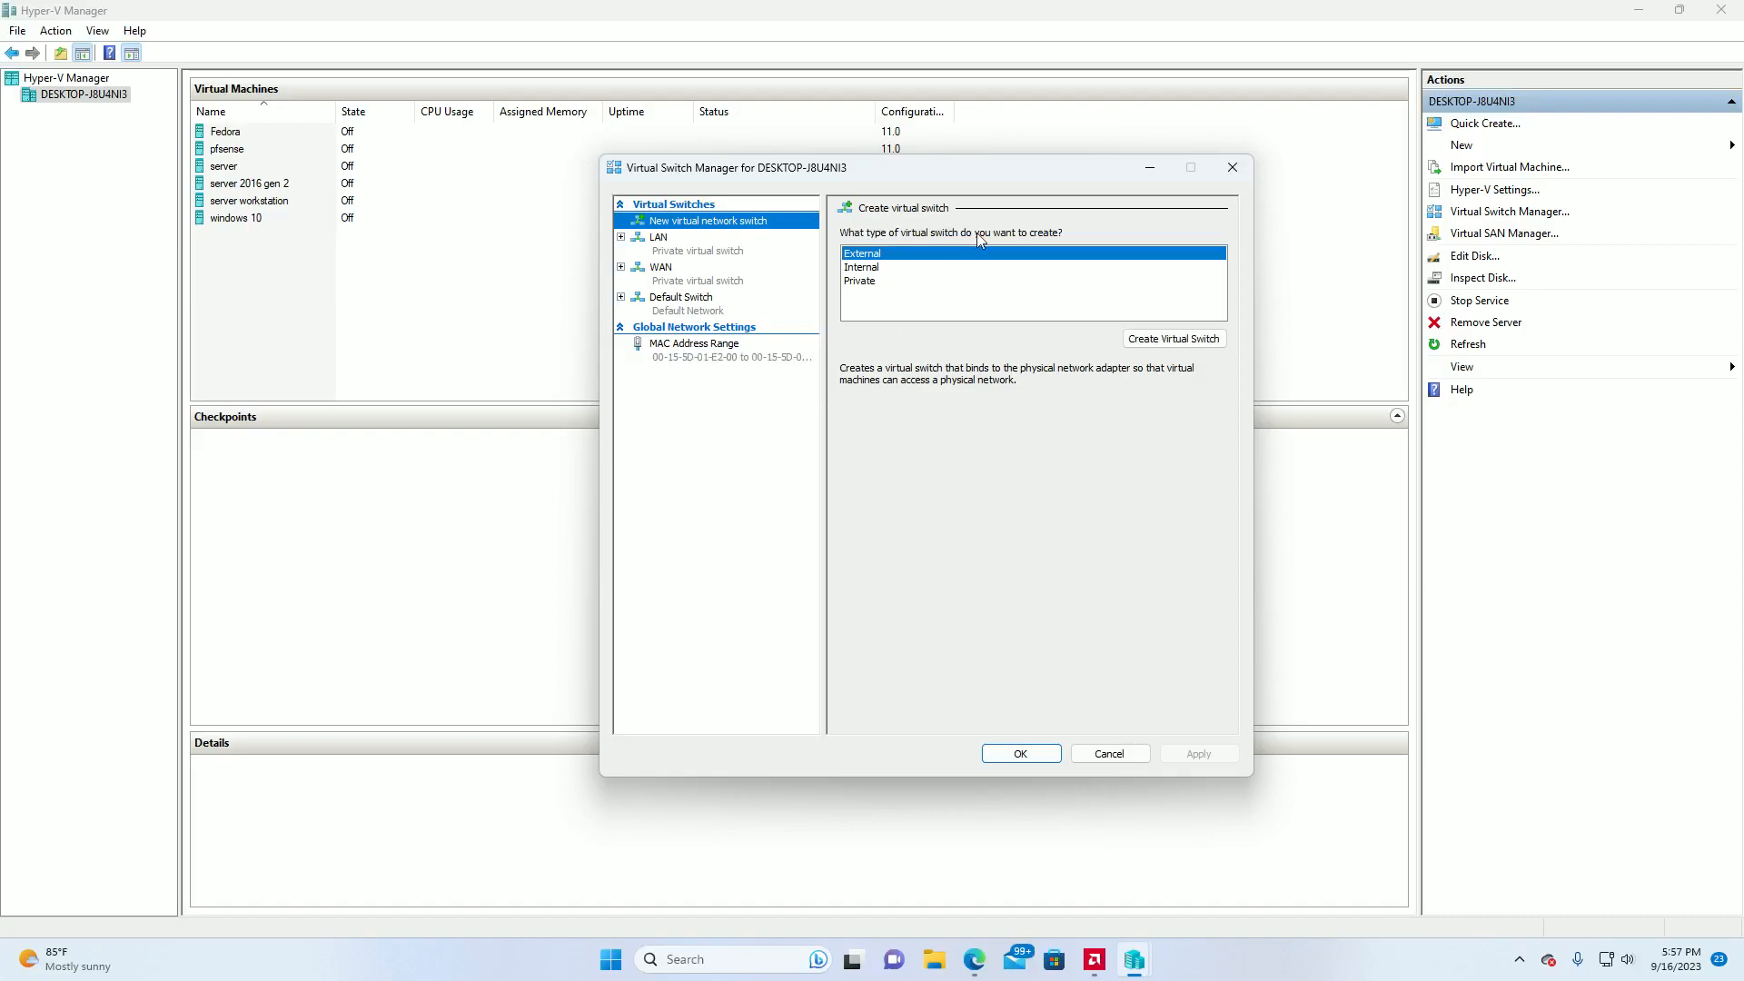
drag(983, 166, 802, 151)
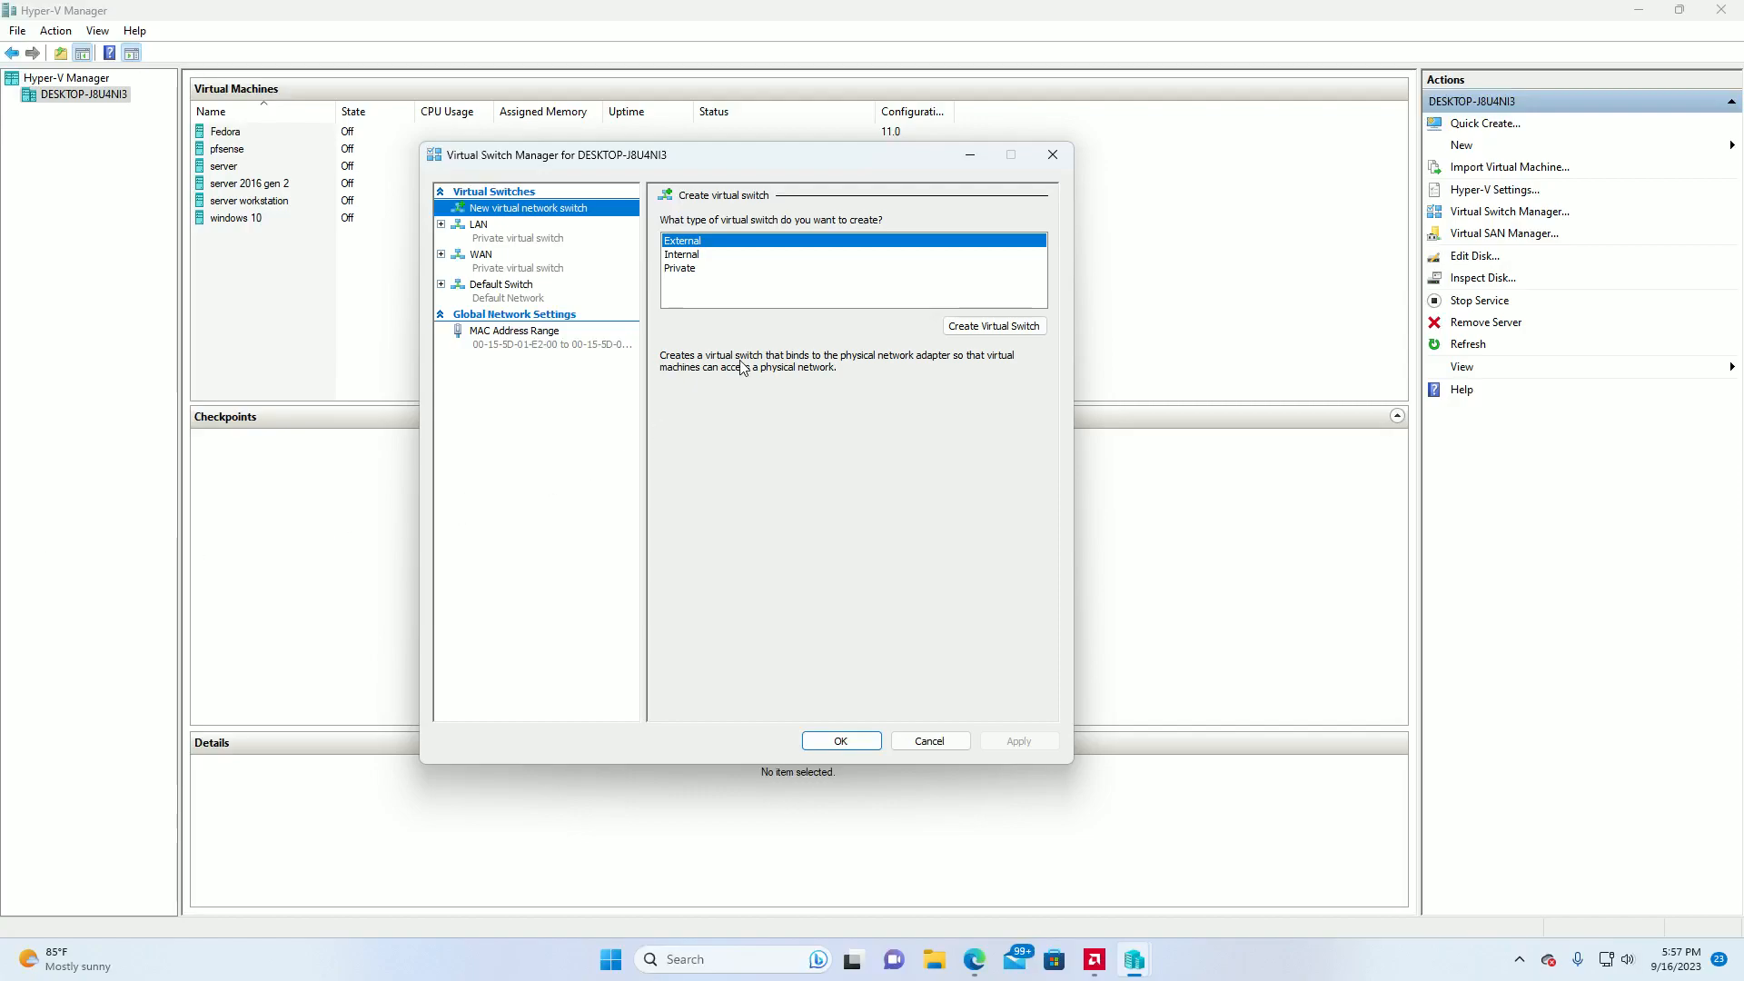
click(691, 271)
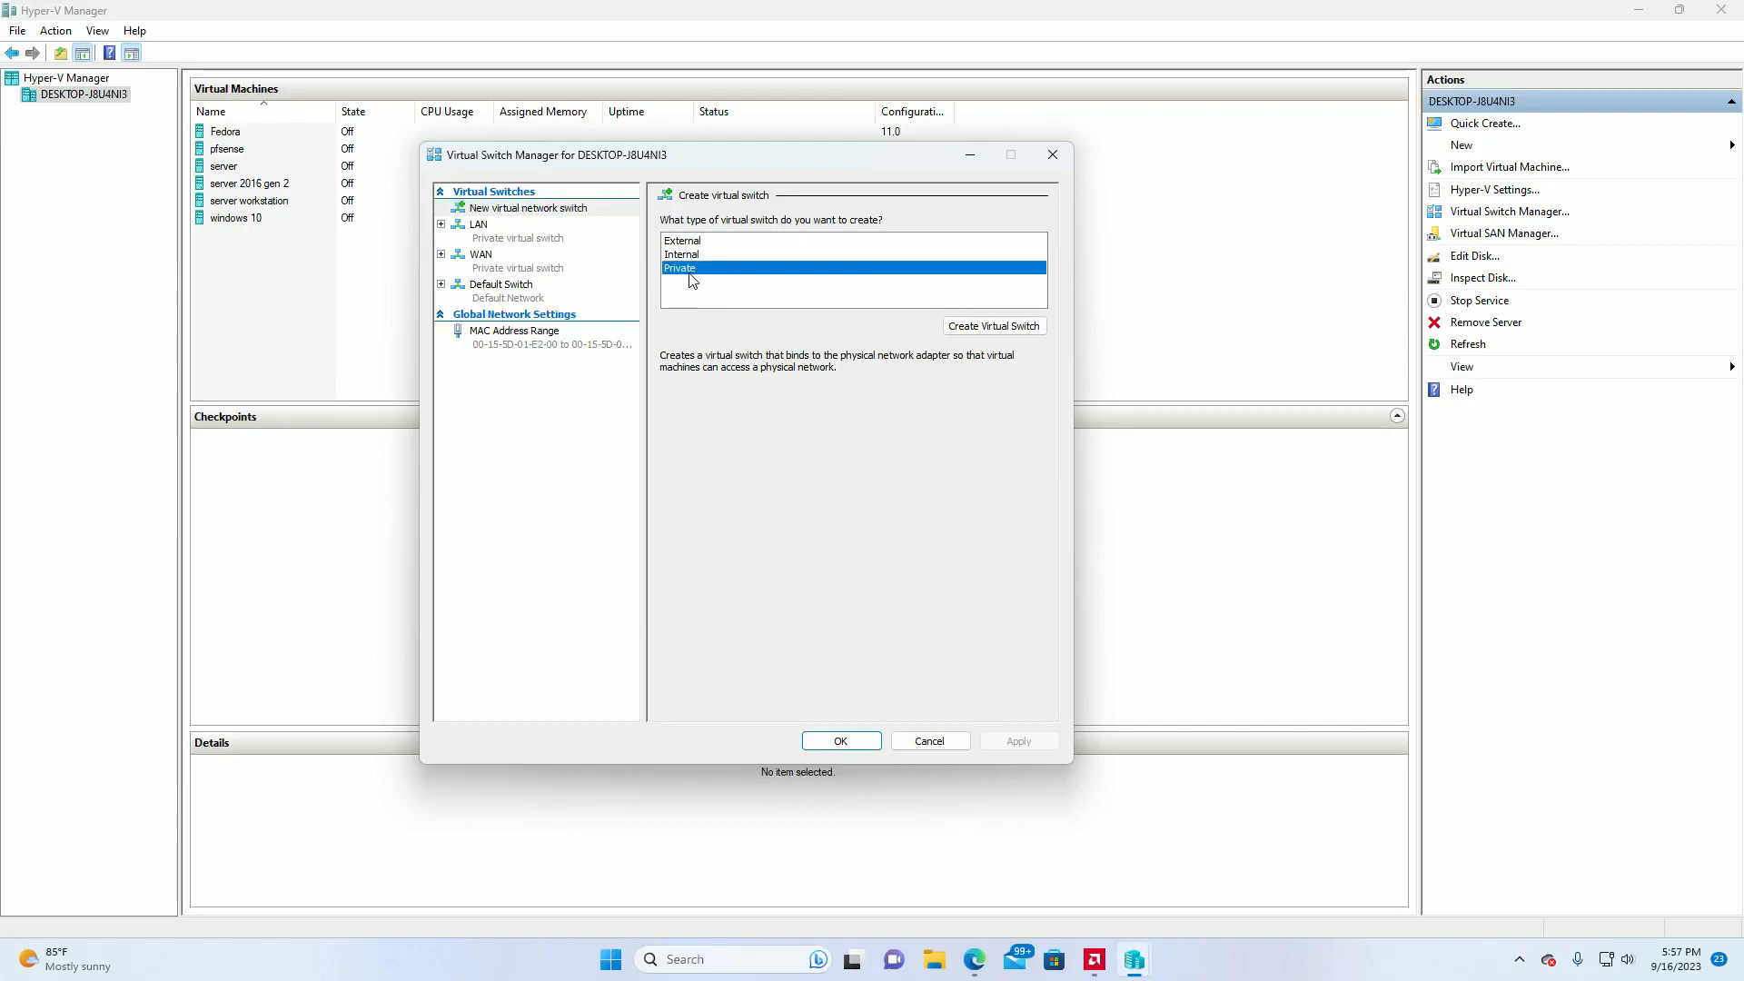
click(965, 327)
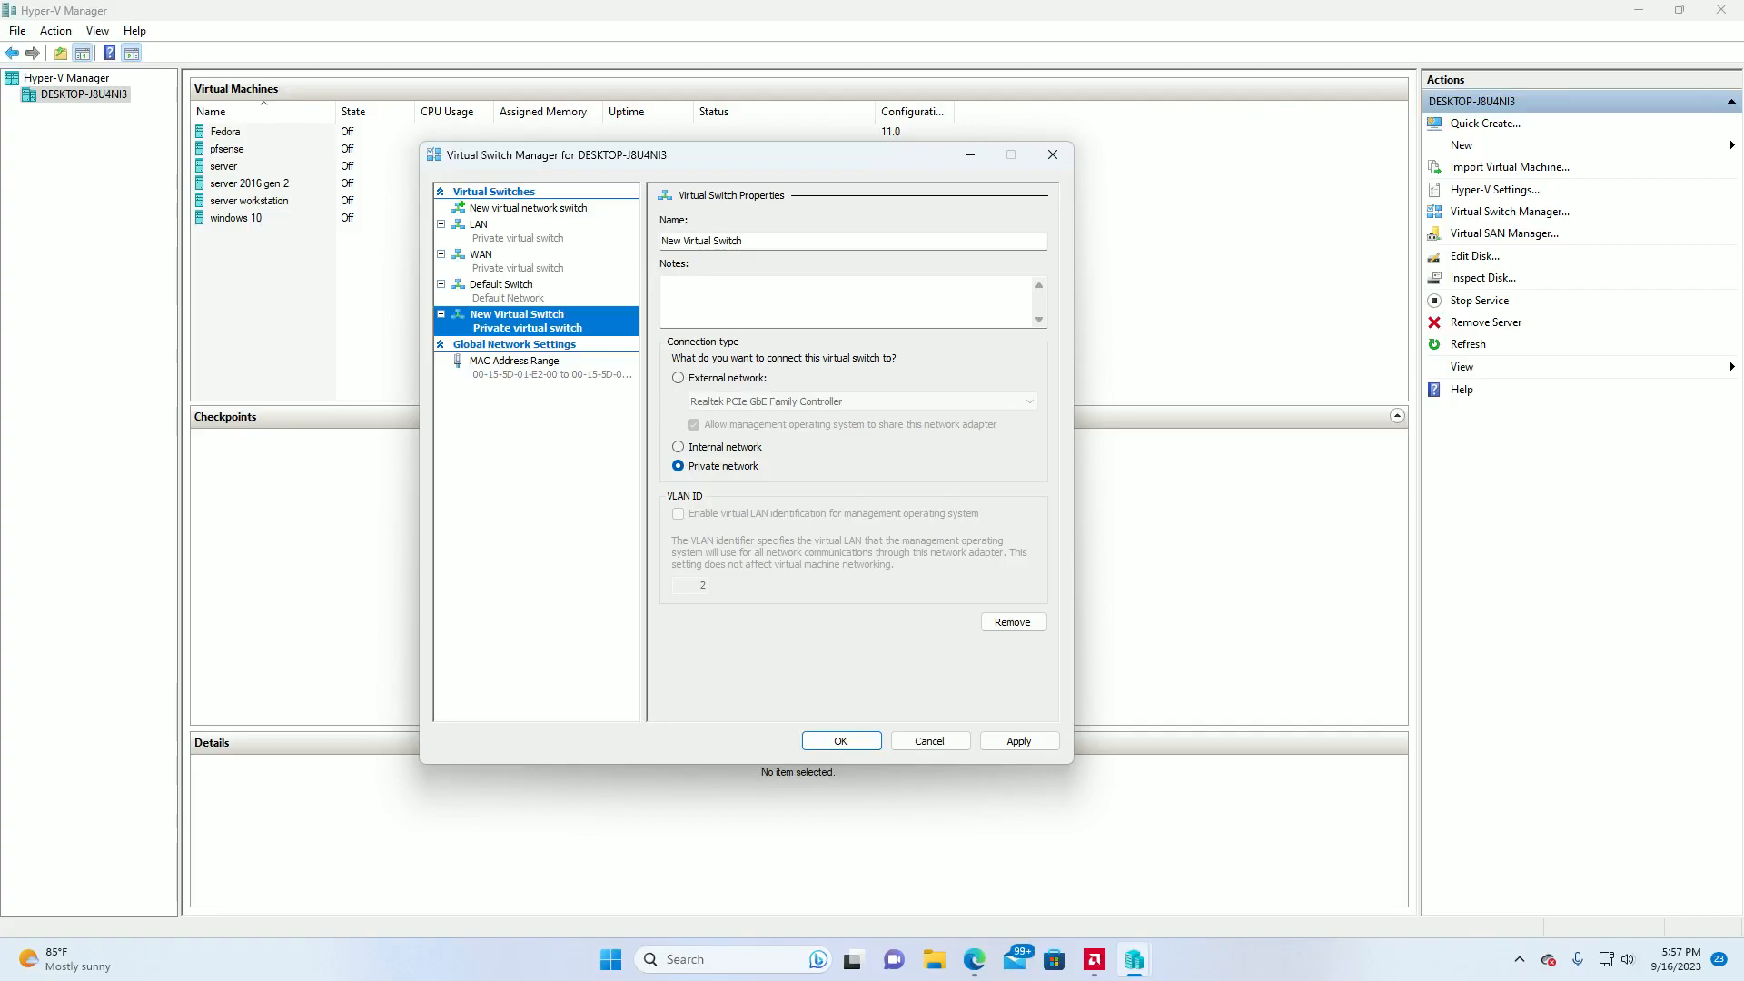
Name the new private virtual switch LAN.
click(792, 240)
key(BackSpace)
key(BackSpace)
key(BackSpace)
key(BackSpace)
key(BackSpace)
key(BackSpace)
key(BackSpace)
key(BackSpace)
key(BackSpace)
key(BackSpace)
key(BackSpace)
key(BackSpace)
key(BackSpace)
key(BackSpace)
key(BackSpace)
key(BackSpace)
key(BackSpace)
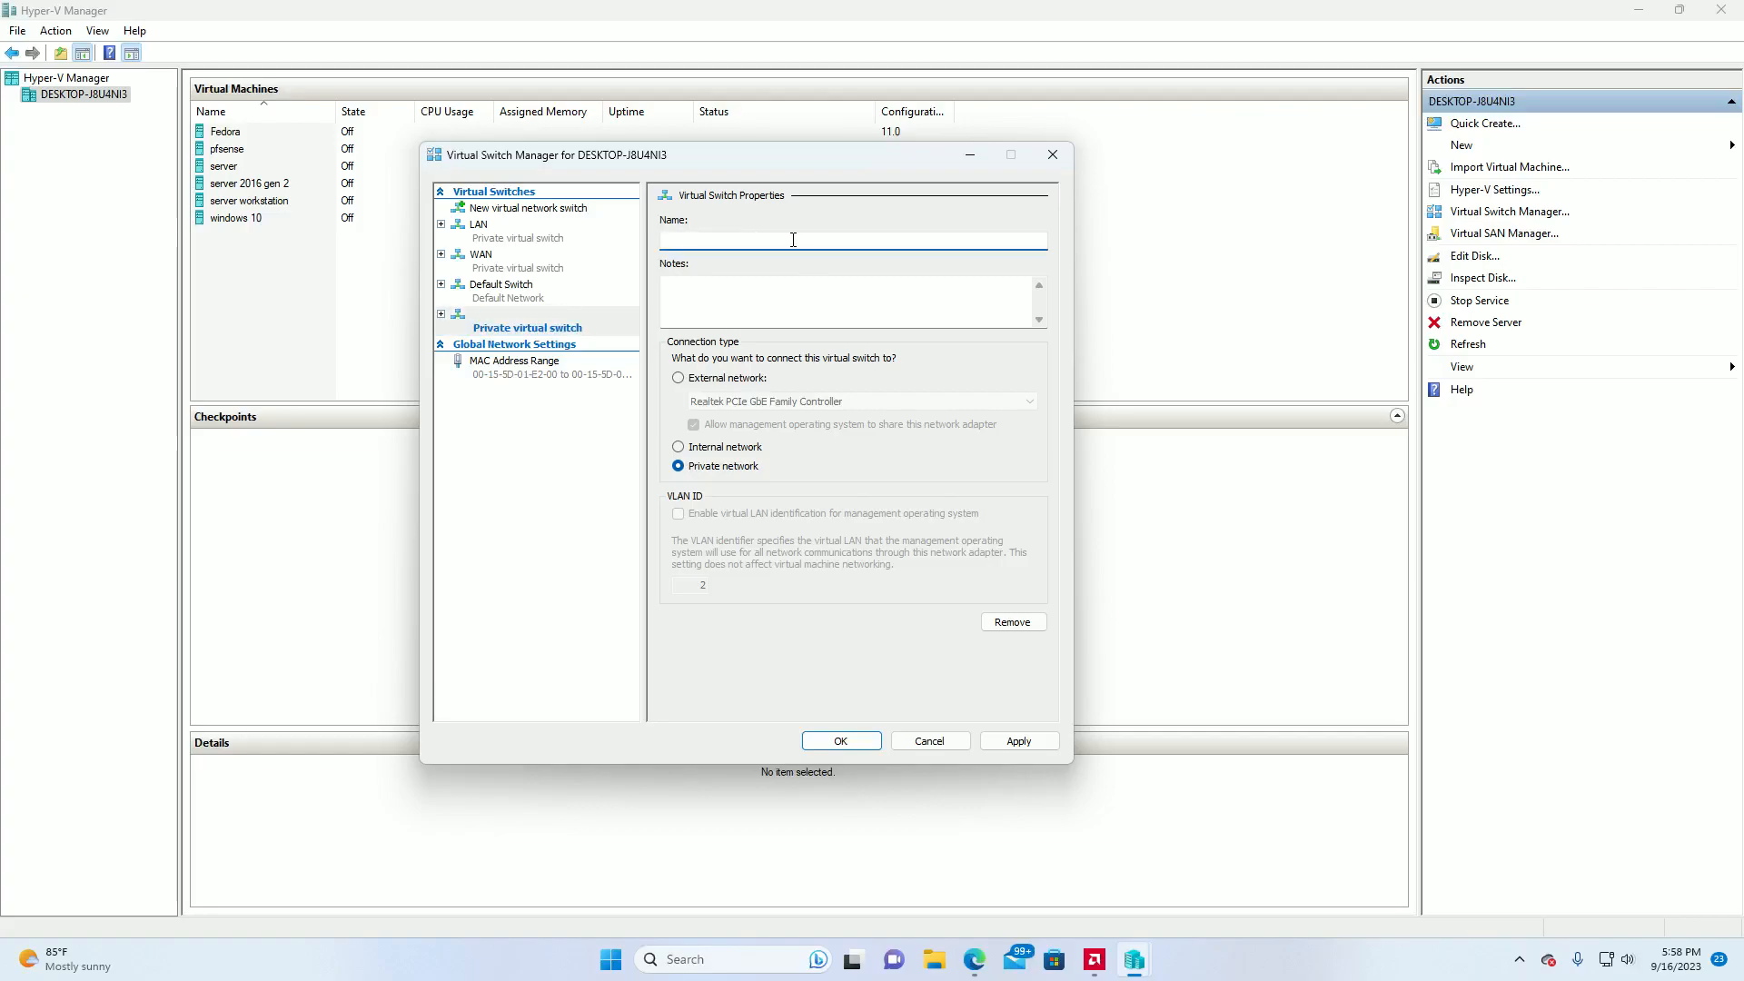
text(LAN)
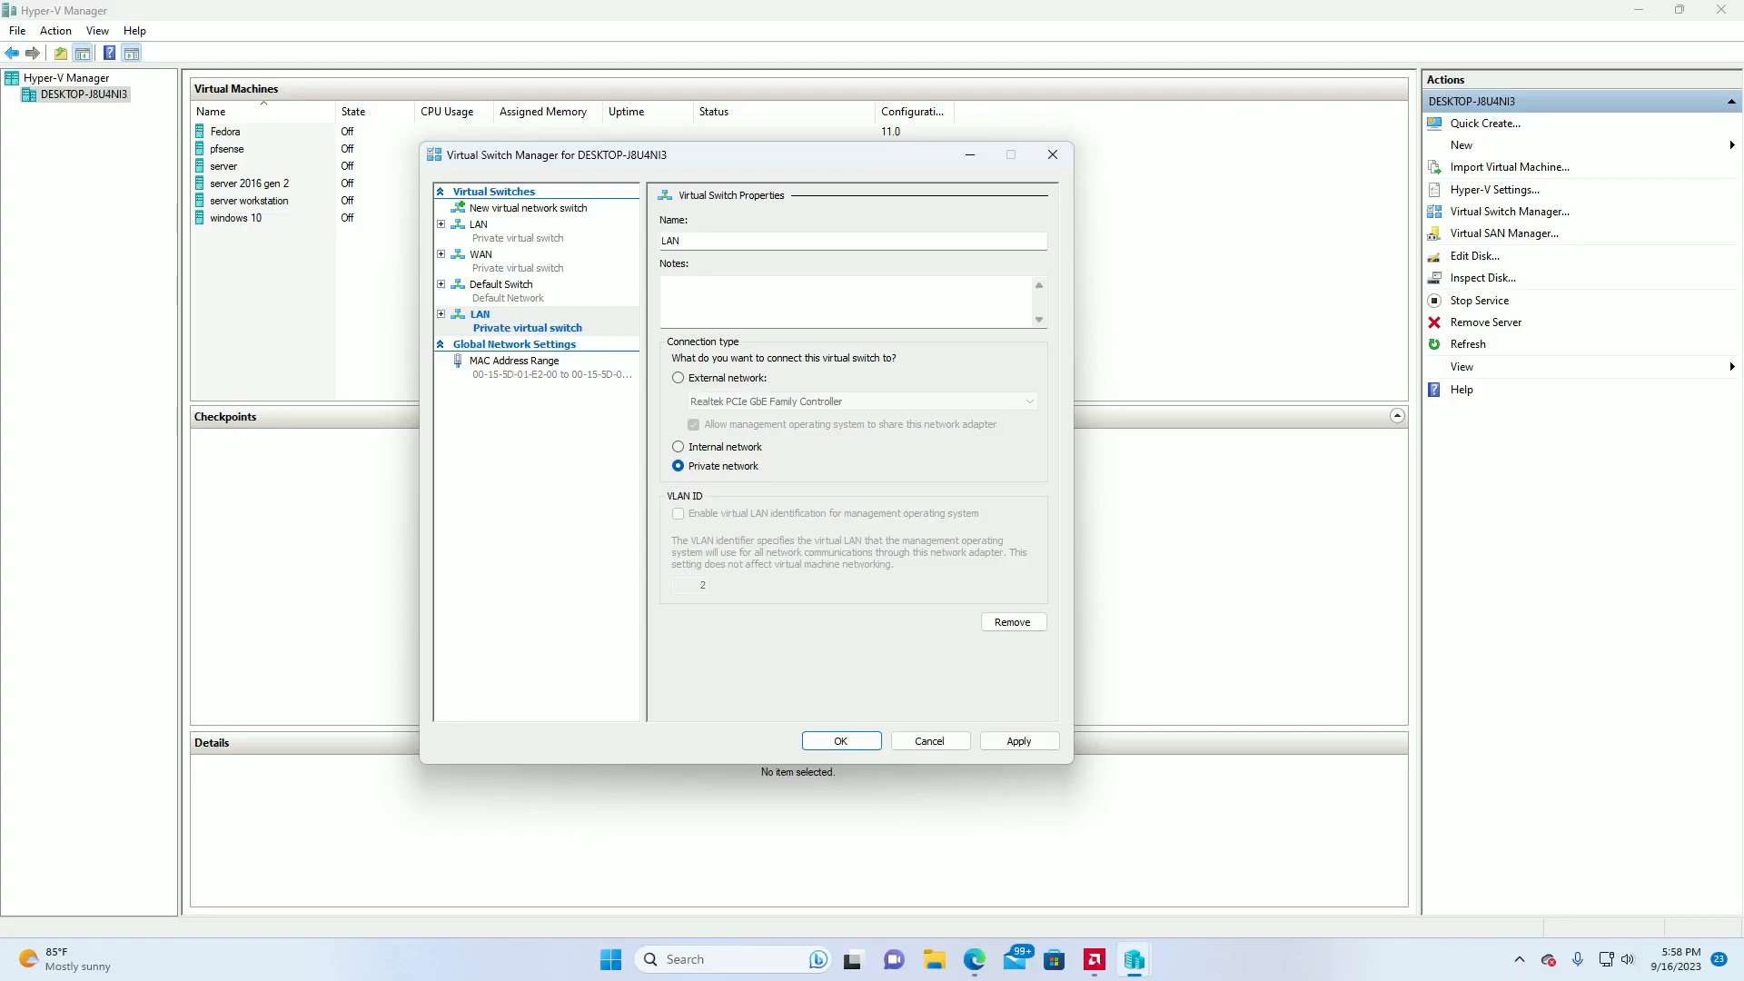
Add the note "local systems behind pfsense software LAN" to the new LAN switch and save it.
click(703, 302)
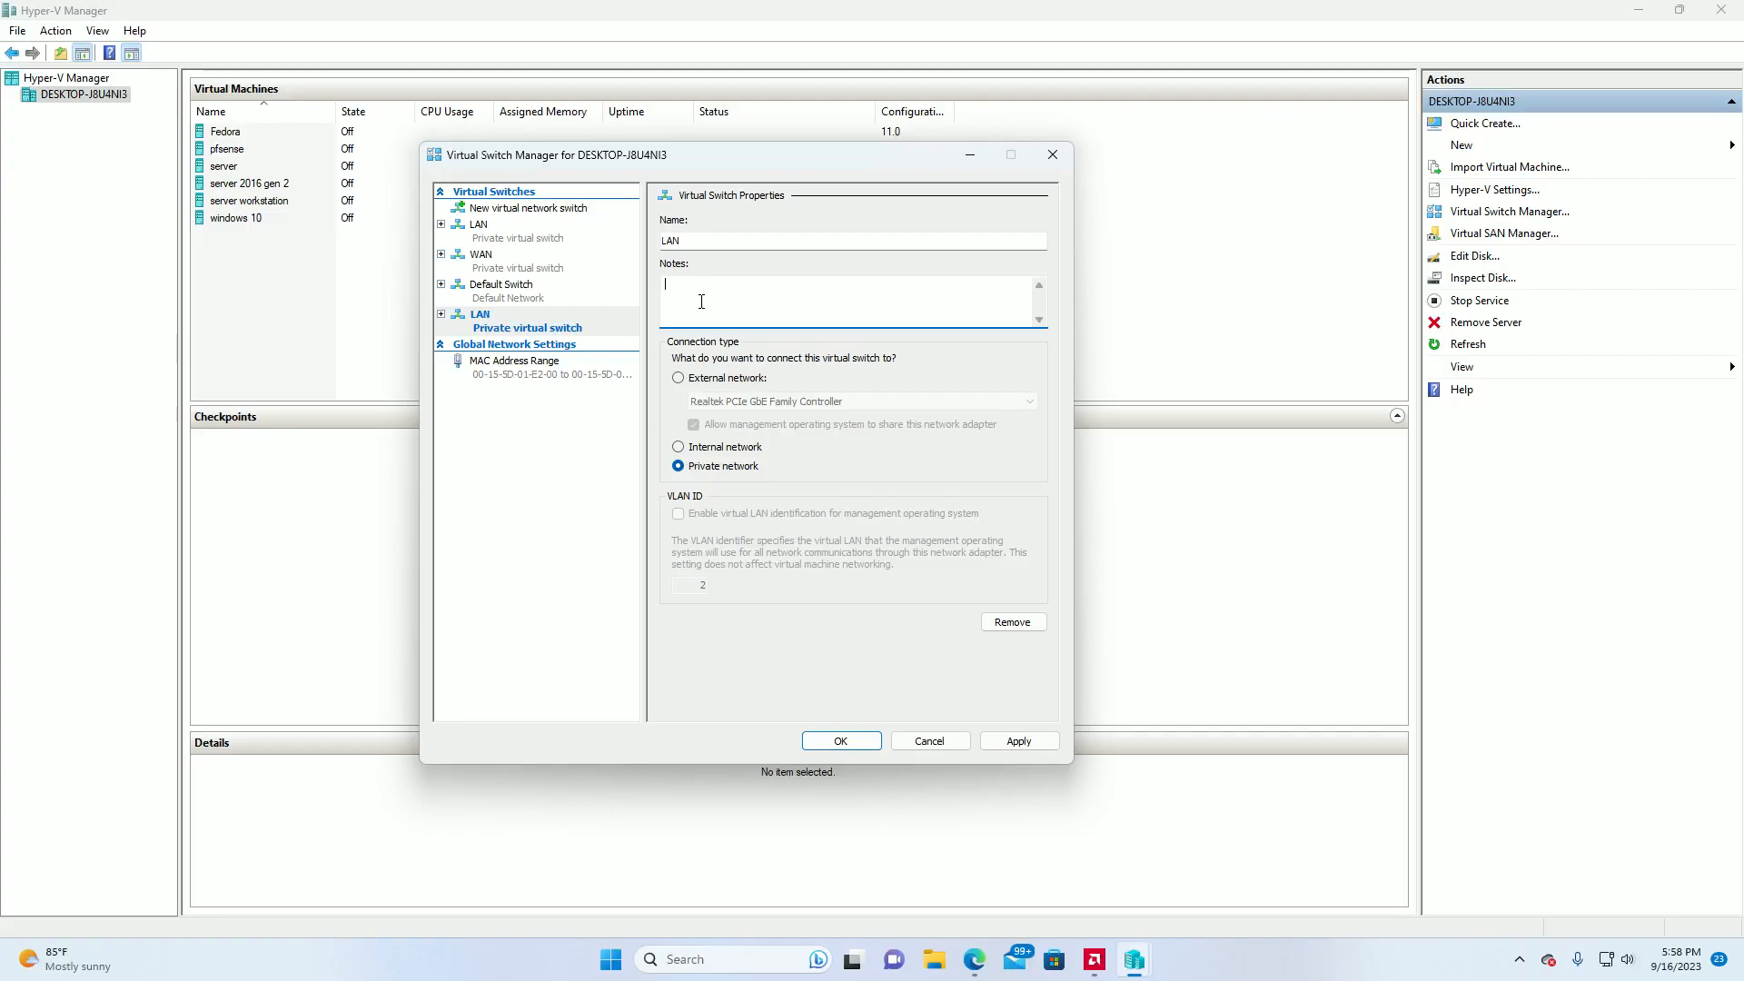
text(local slyste)
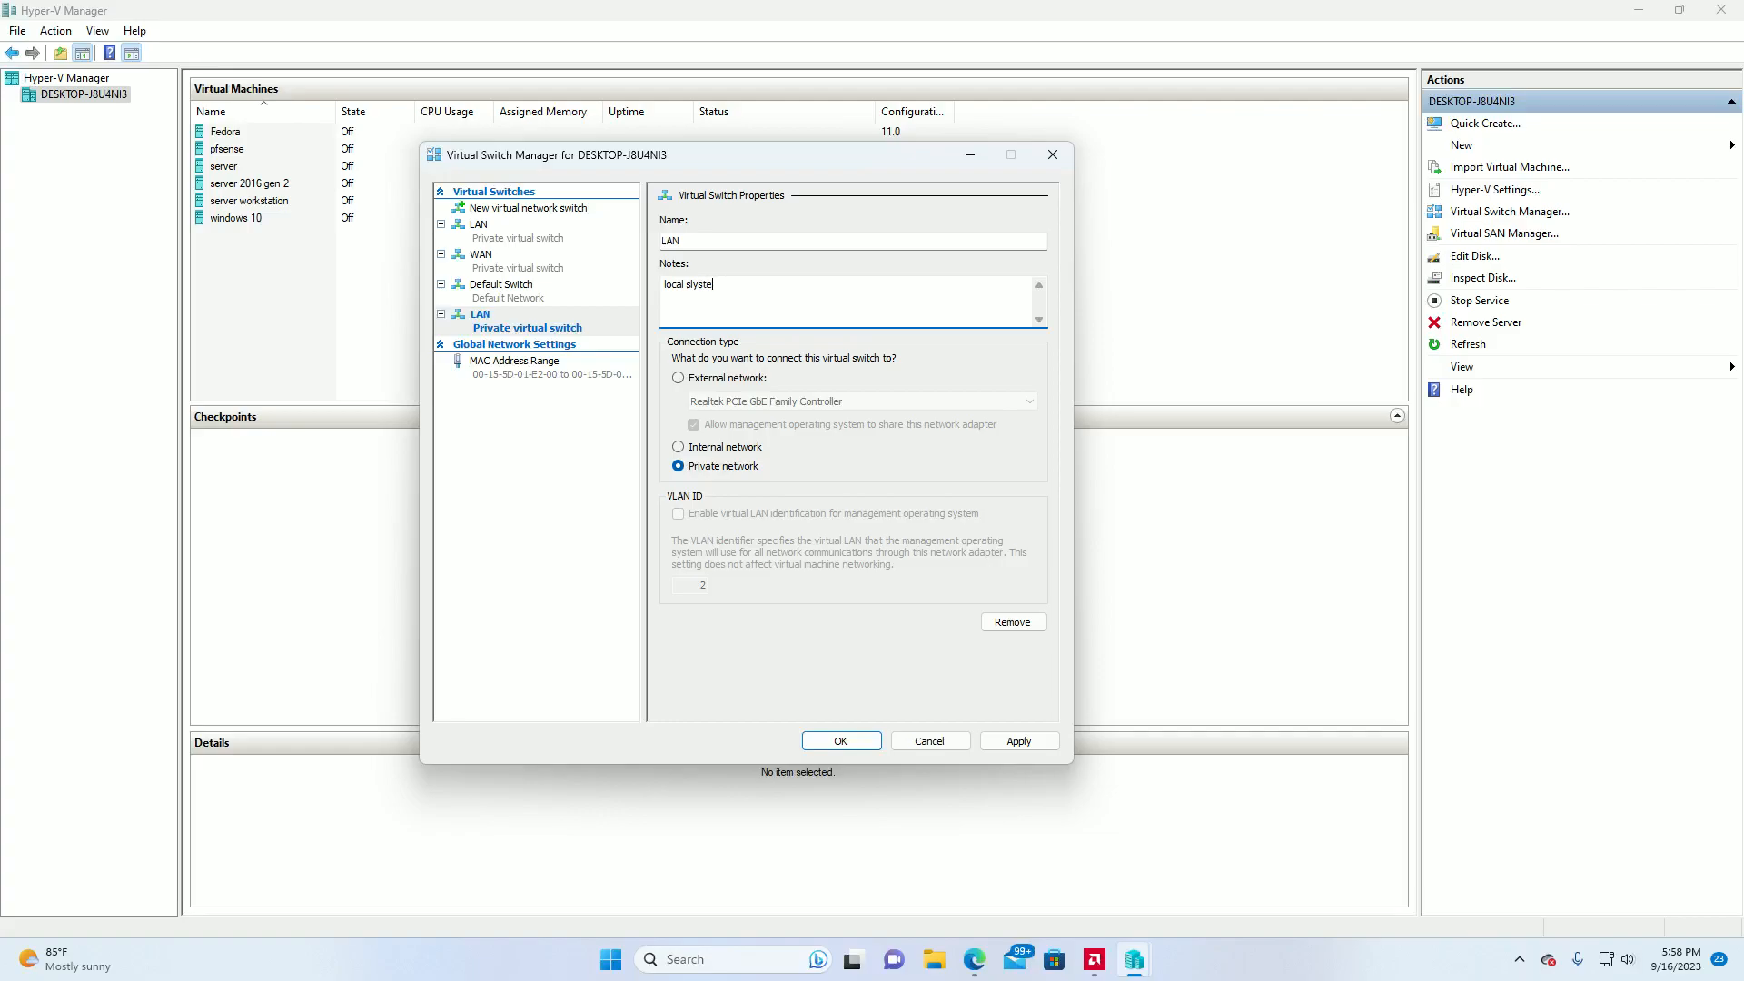
text(ms behind pfsense )
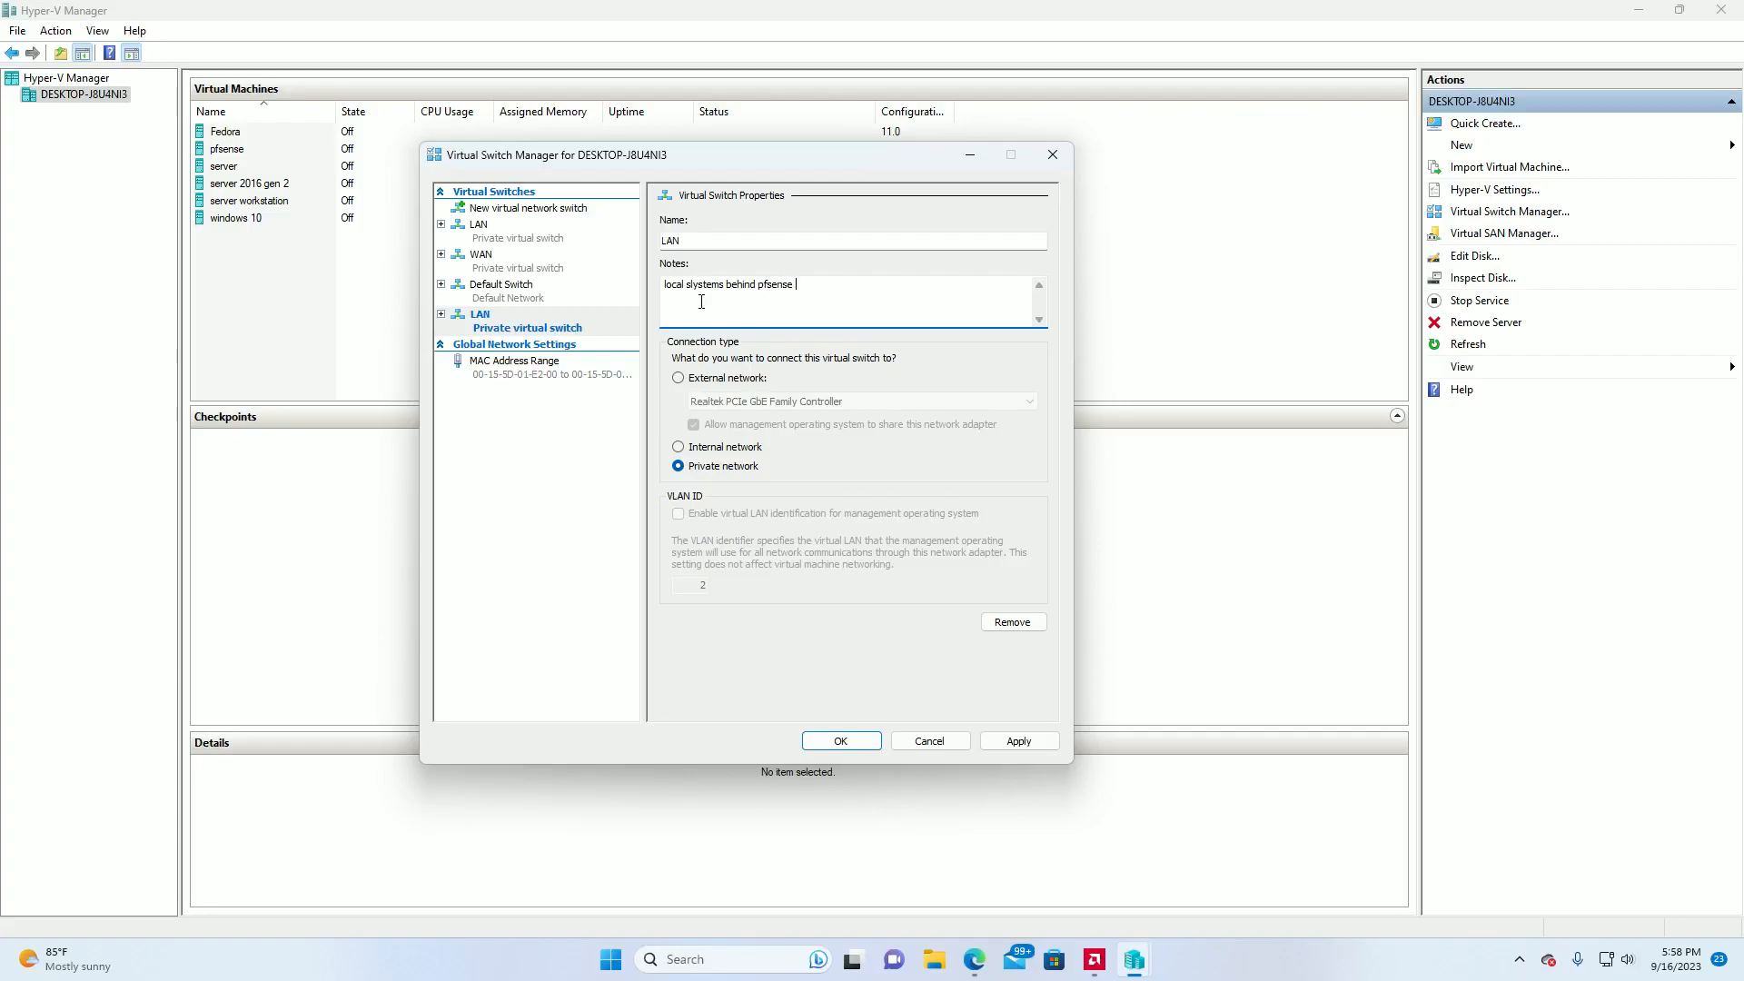
text(software LAN)
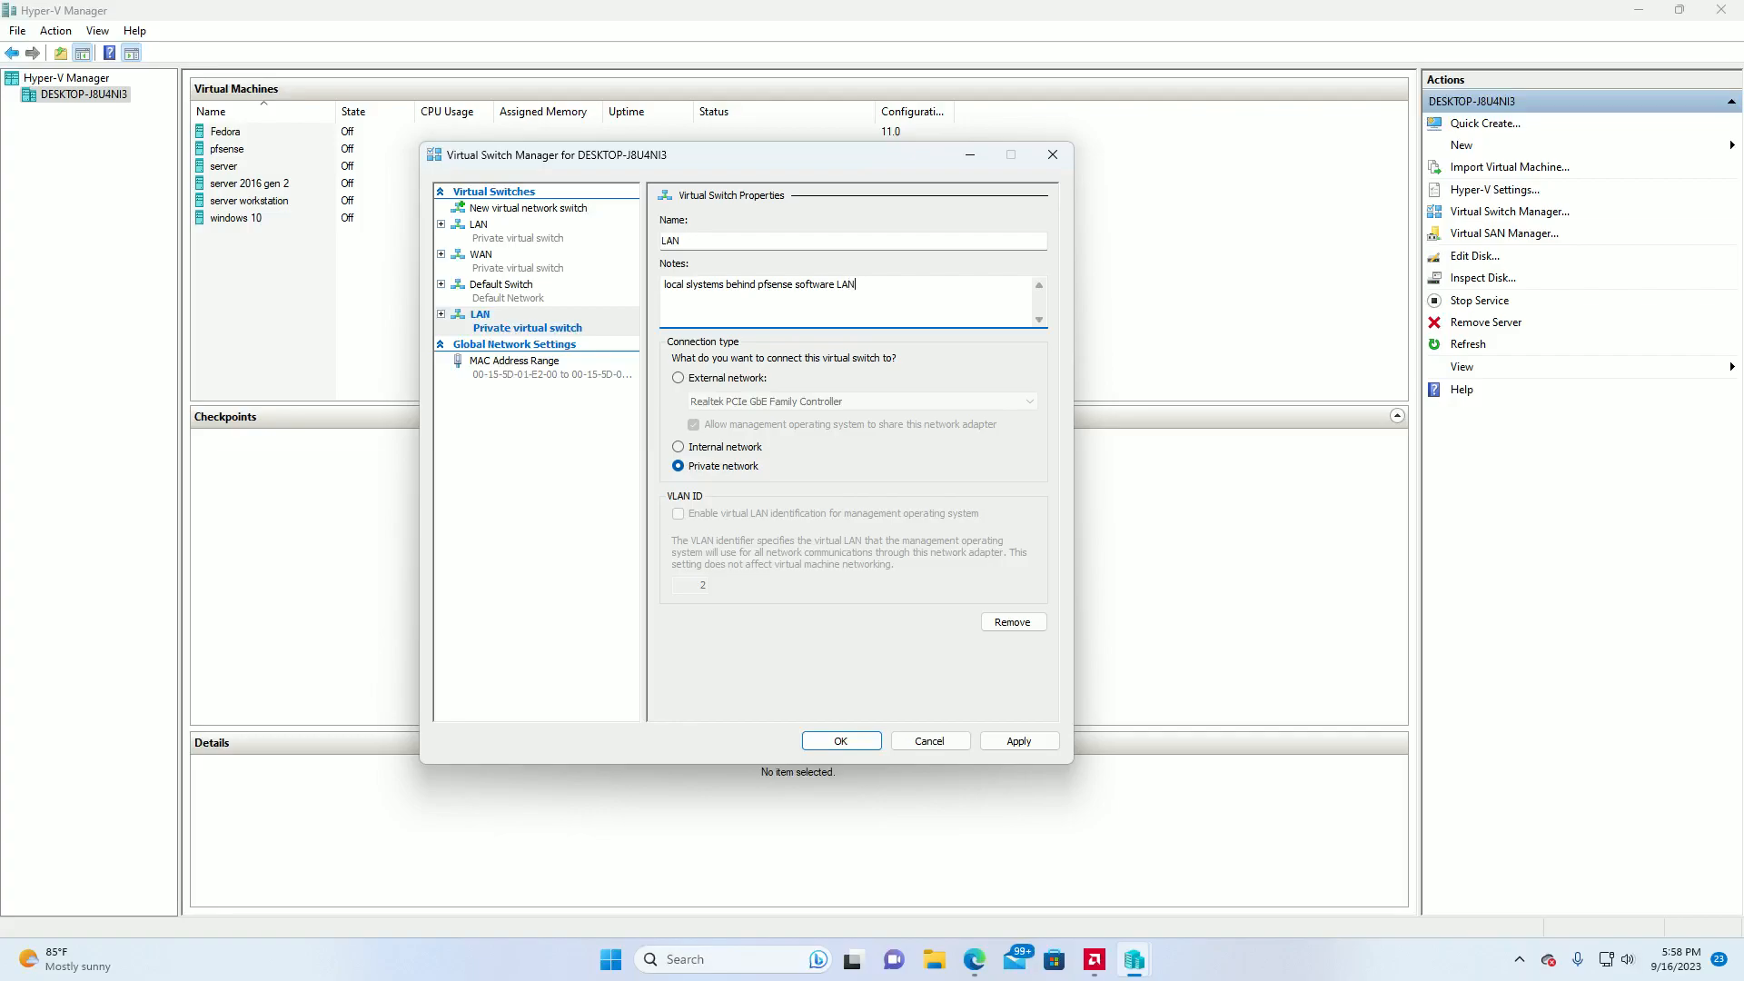
click(693, 286)
key(Delete)
key(Delete)
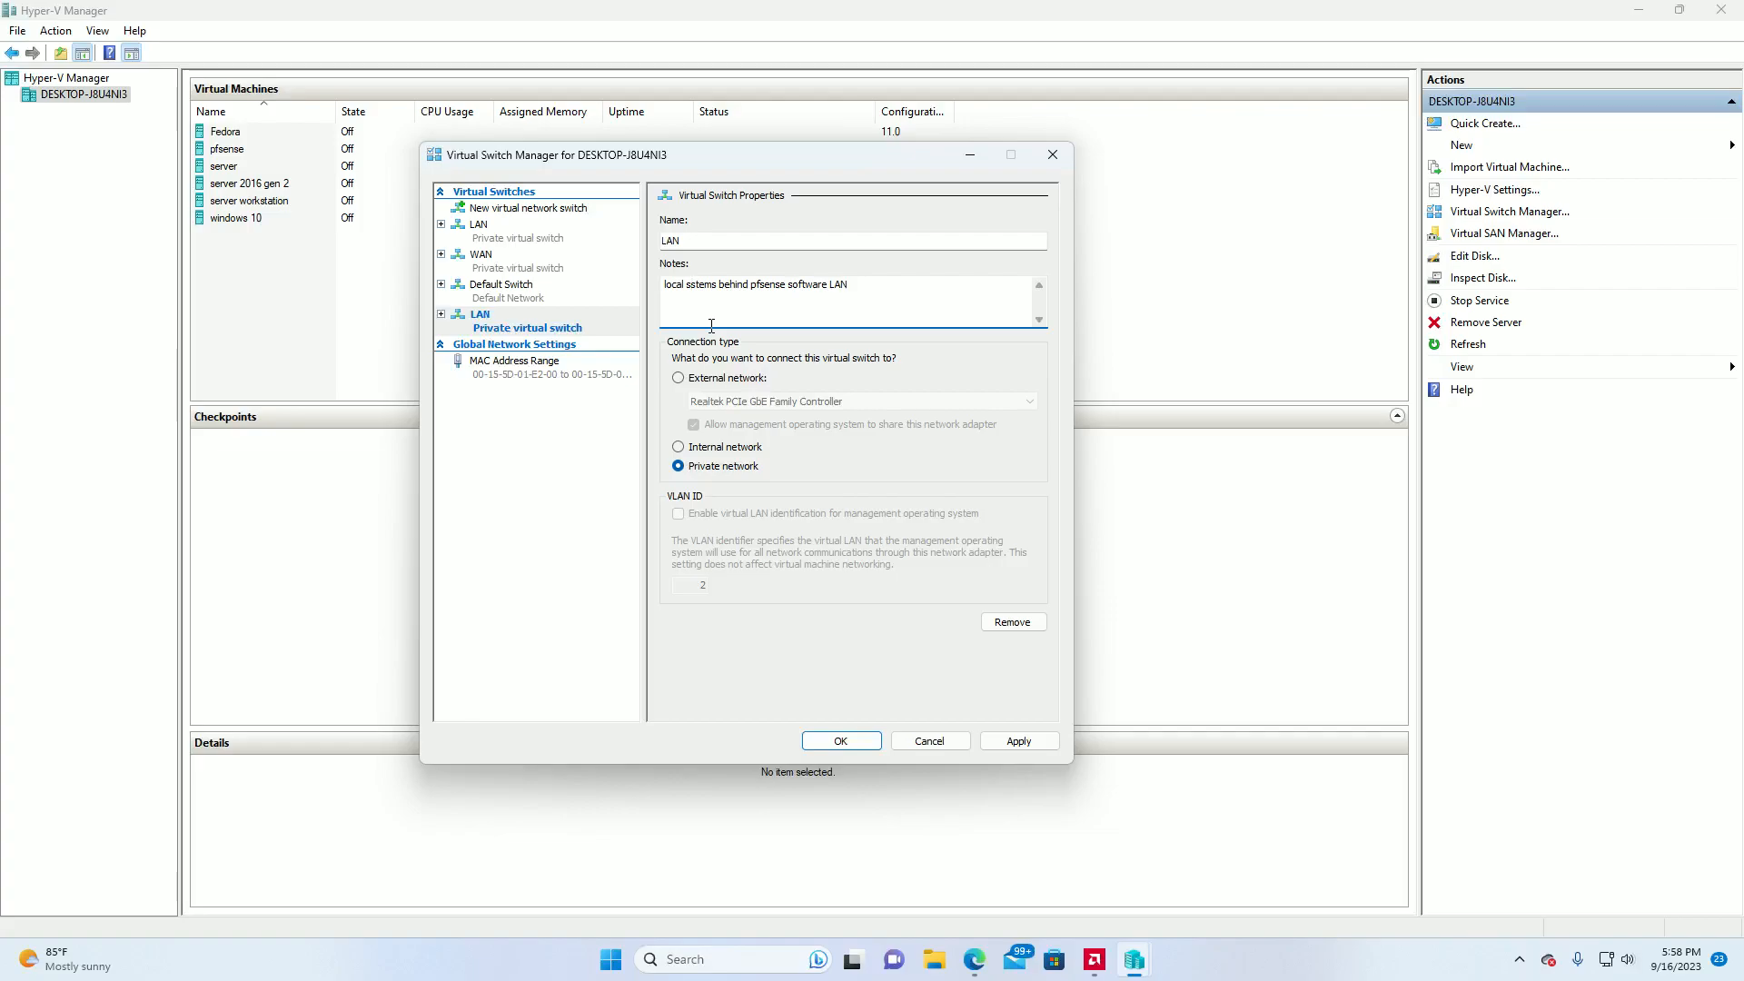
text(y)
click(869, 749)
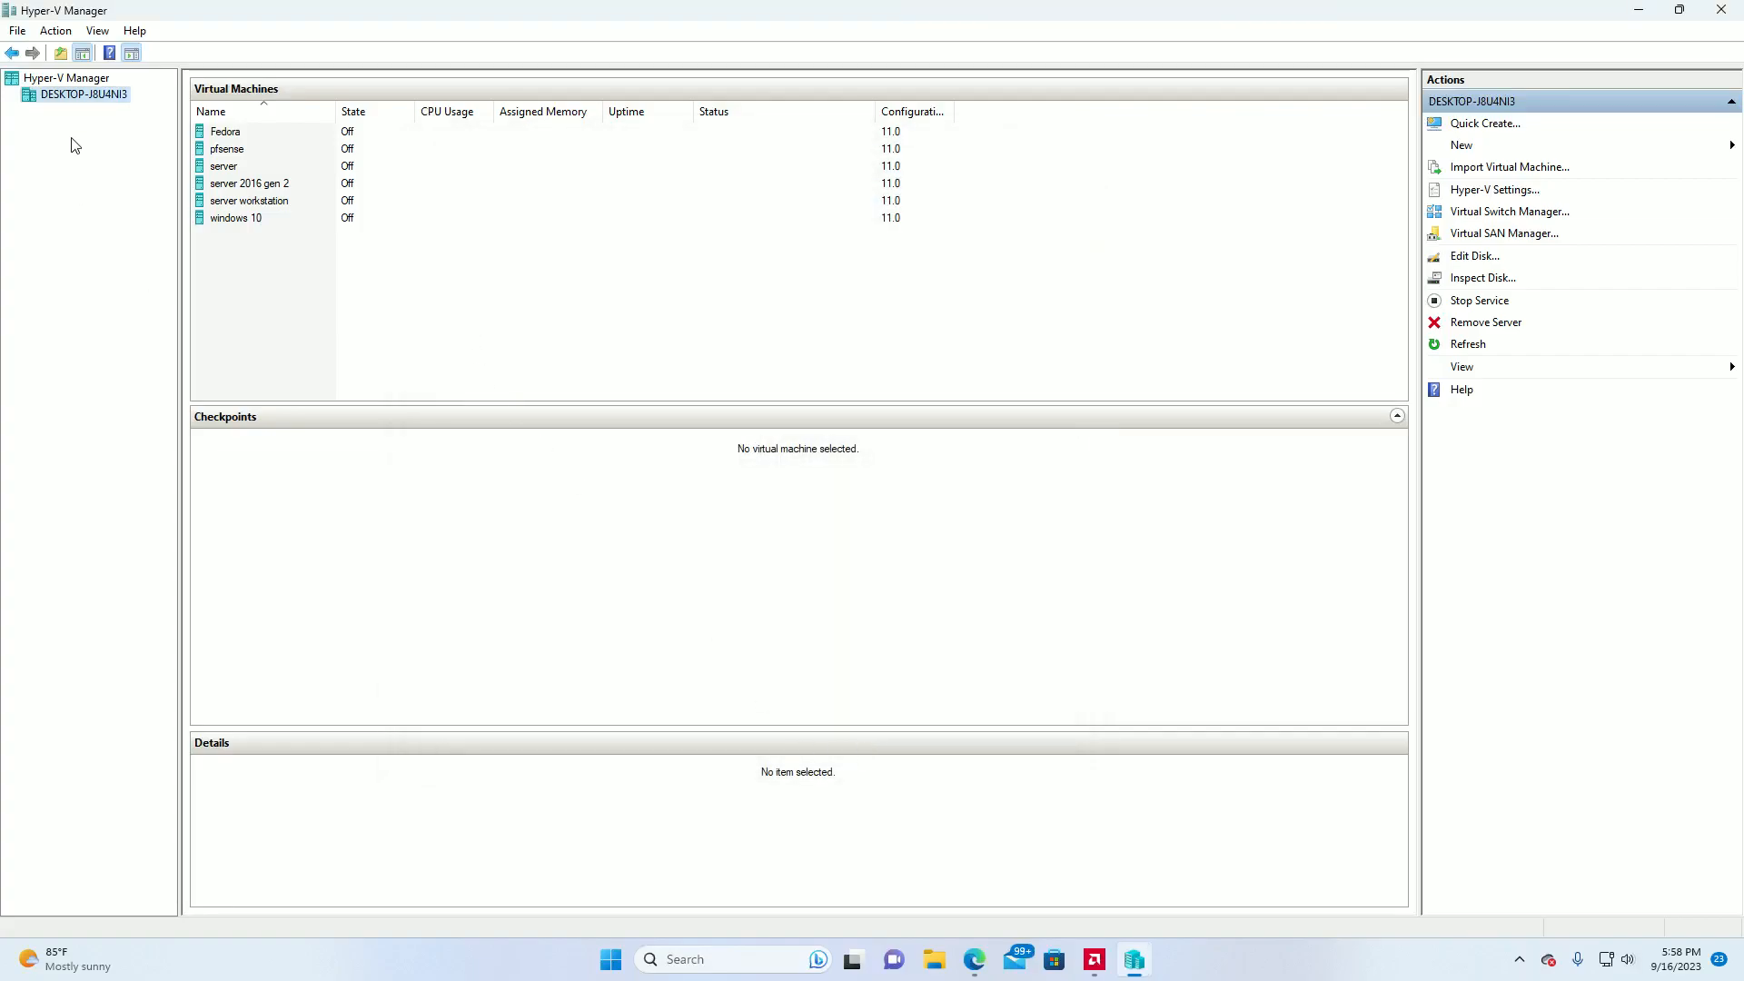
right_click(73, 96)
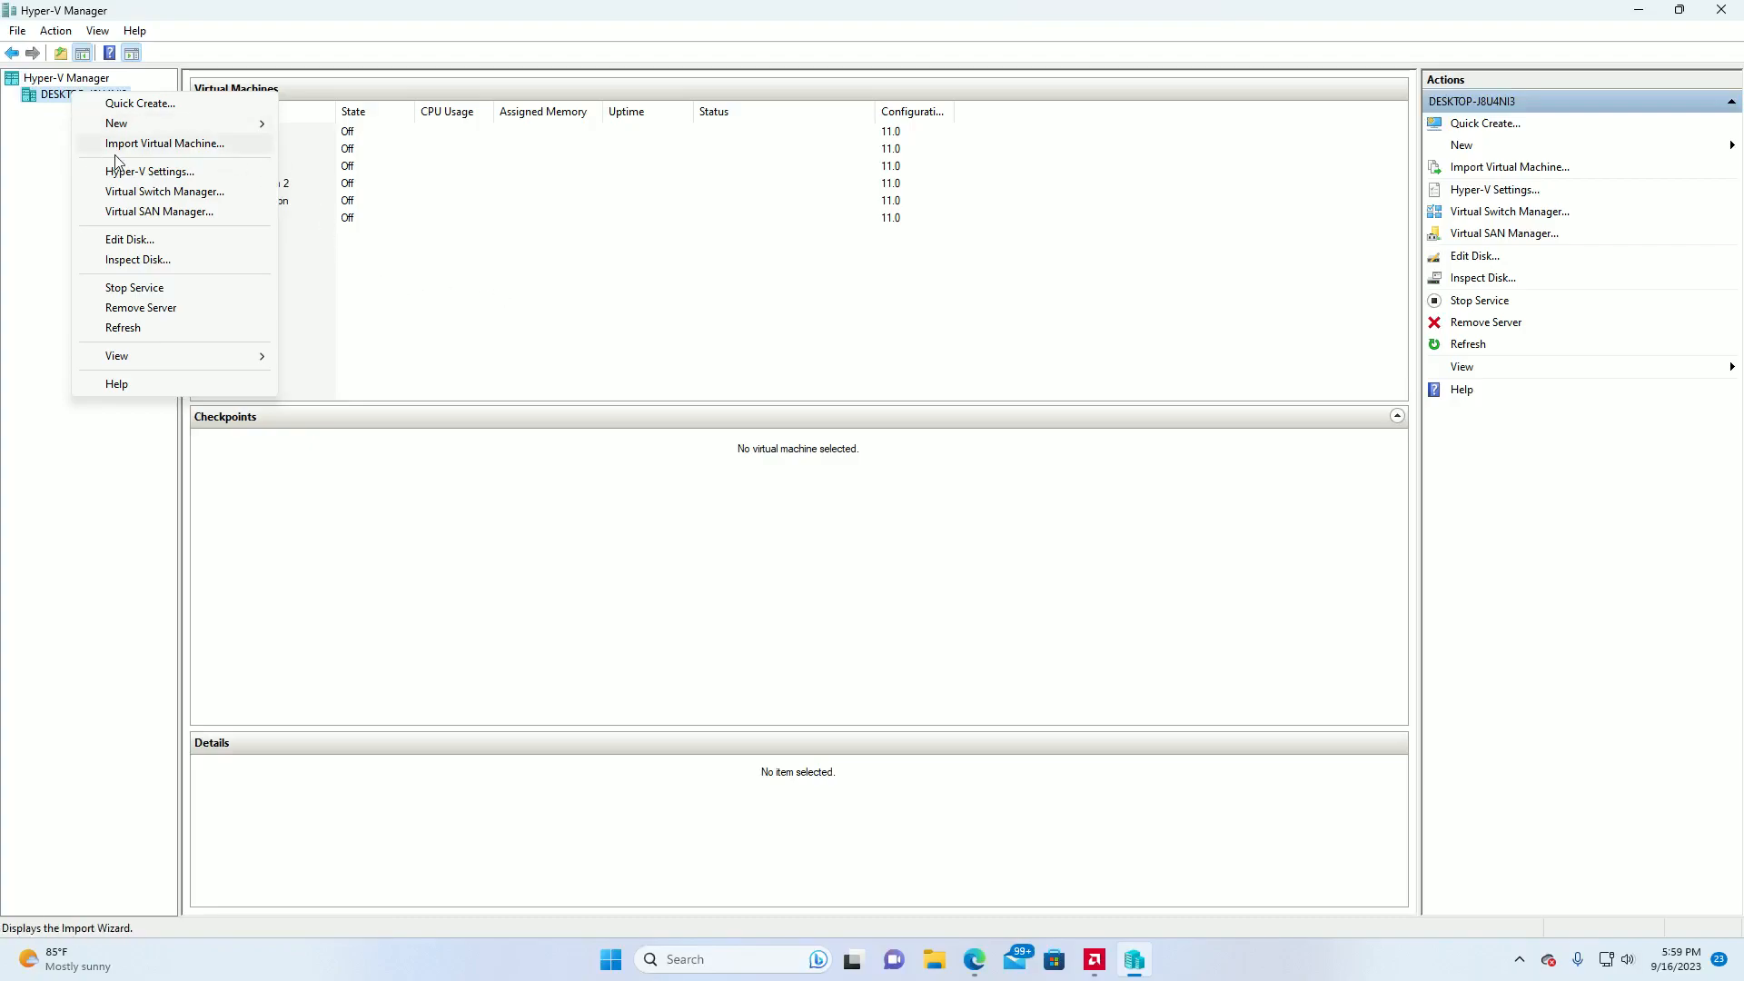
click(146, 143)
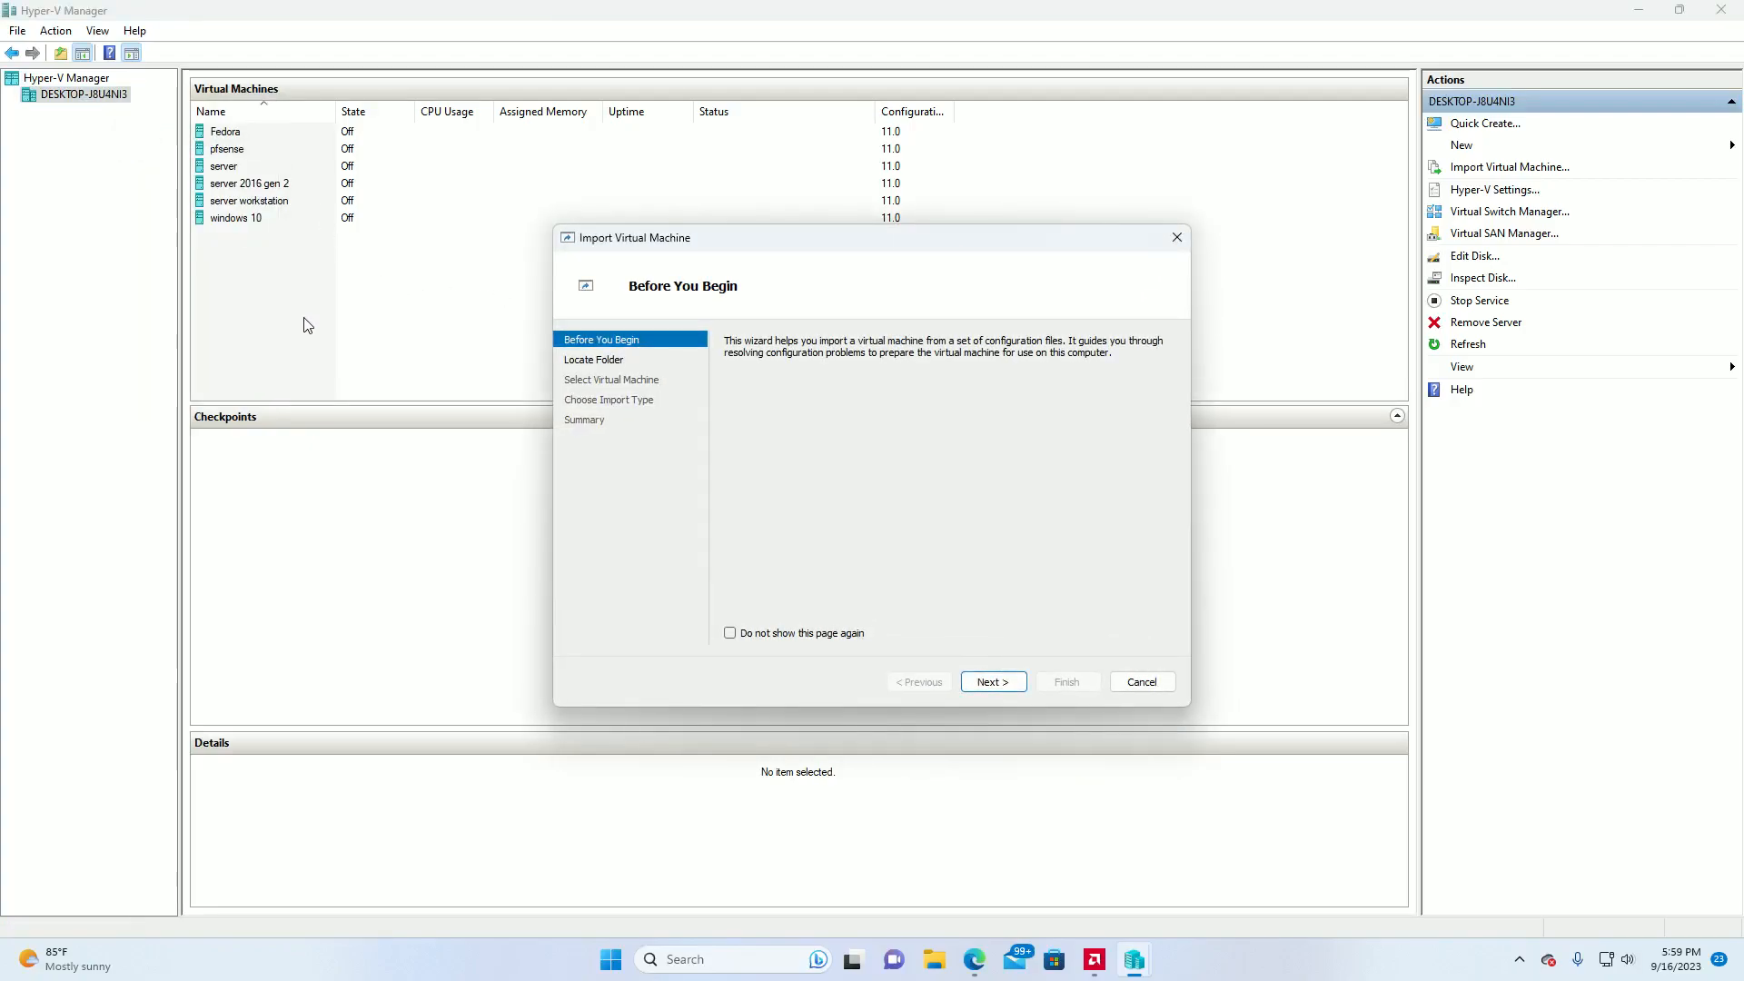
click(1177, 238)
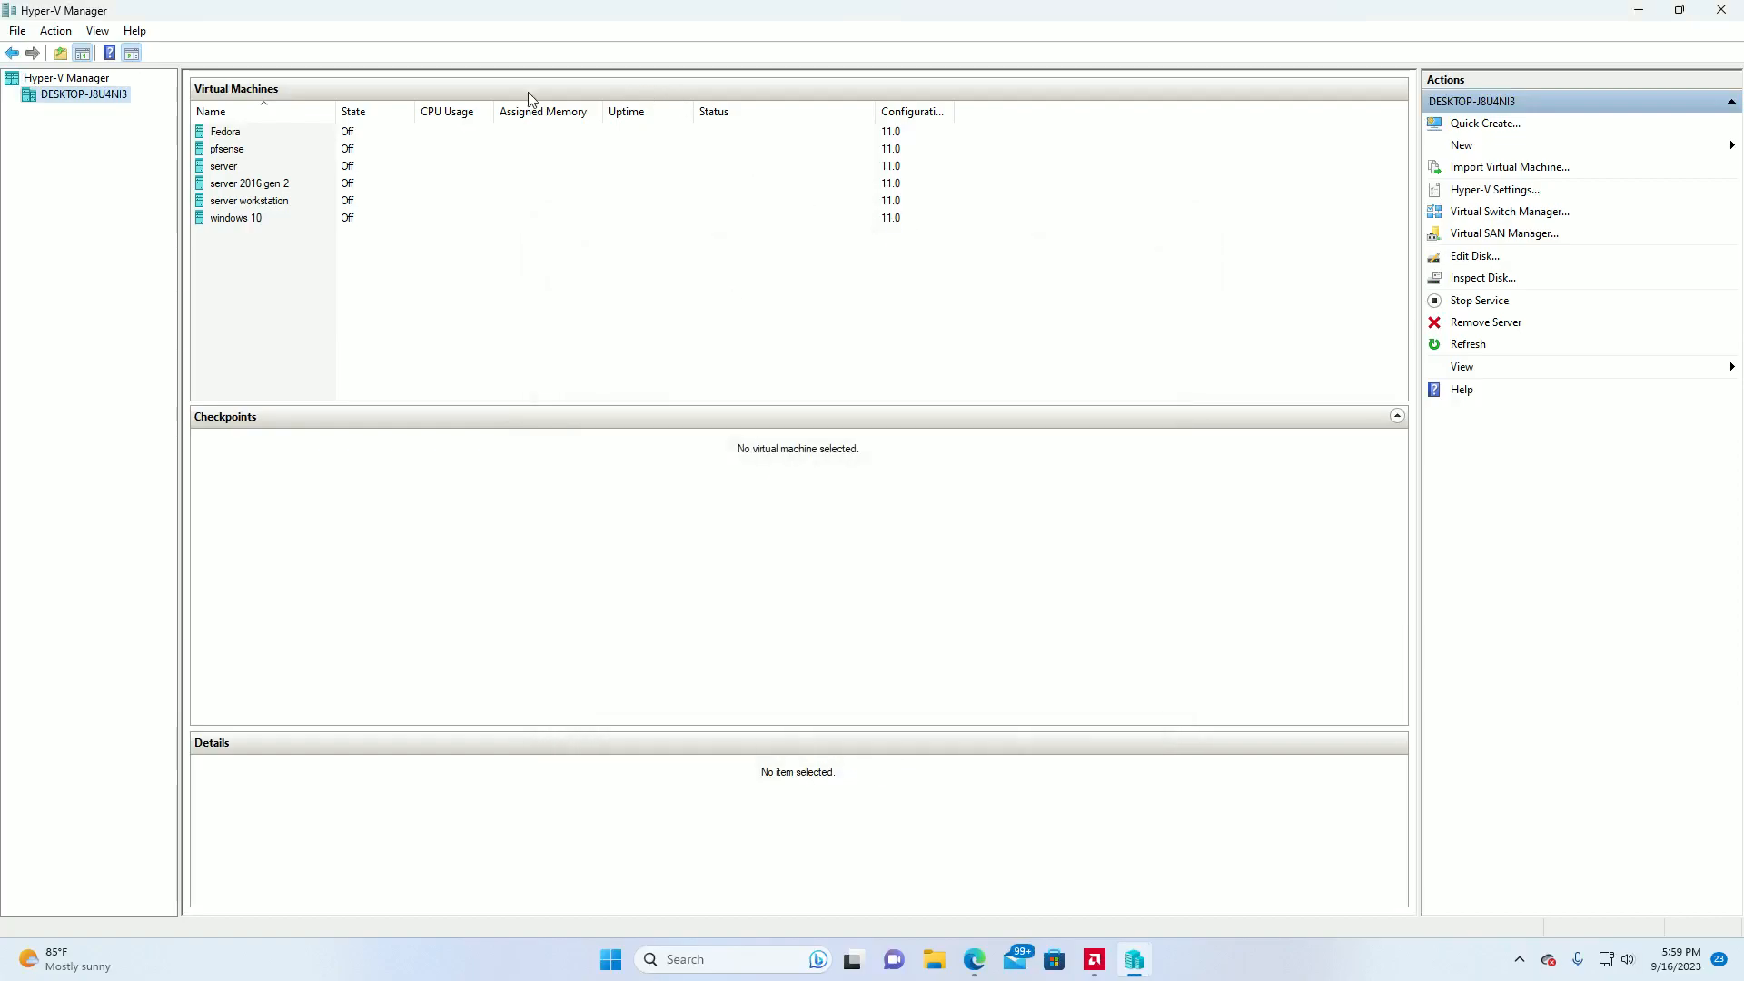
Create a new virtual switch of type External in the host's Virtual Switch Manager and name it WAN.
right_click(107, 96)
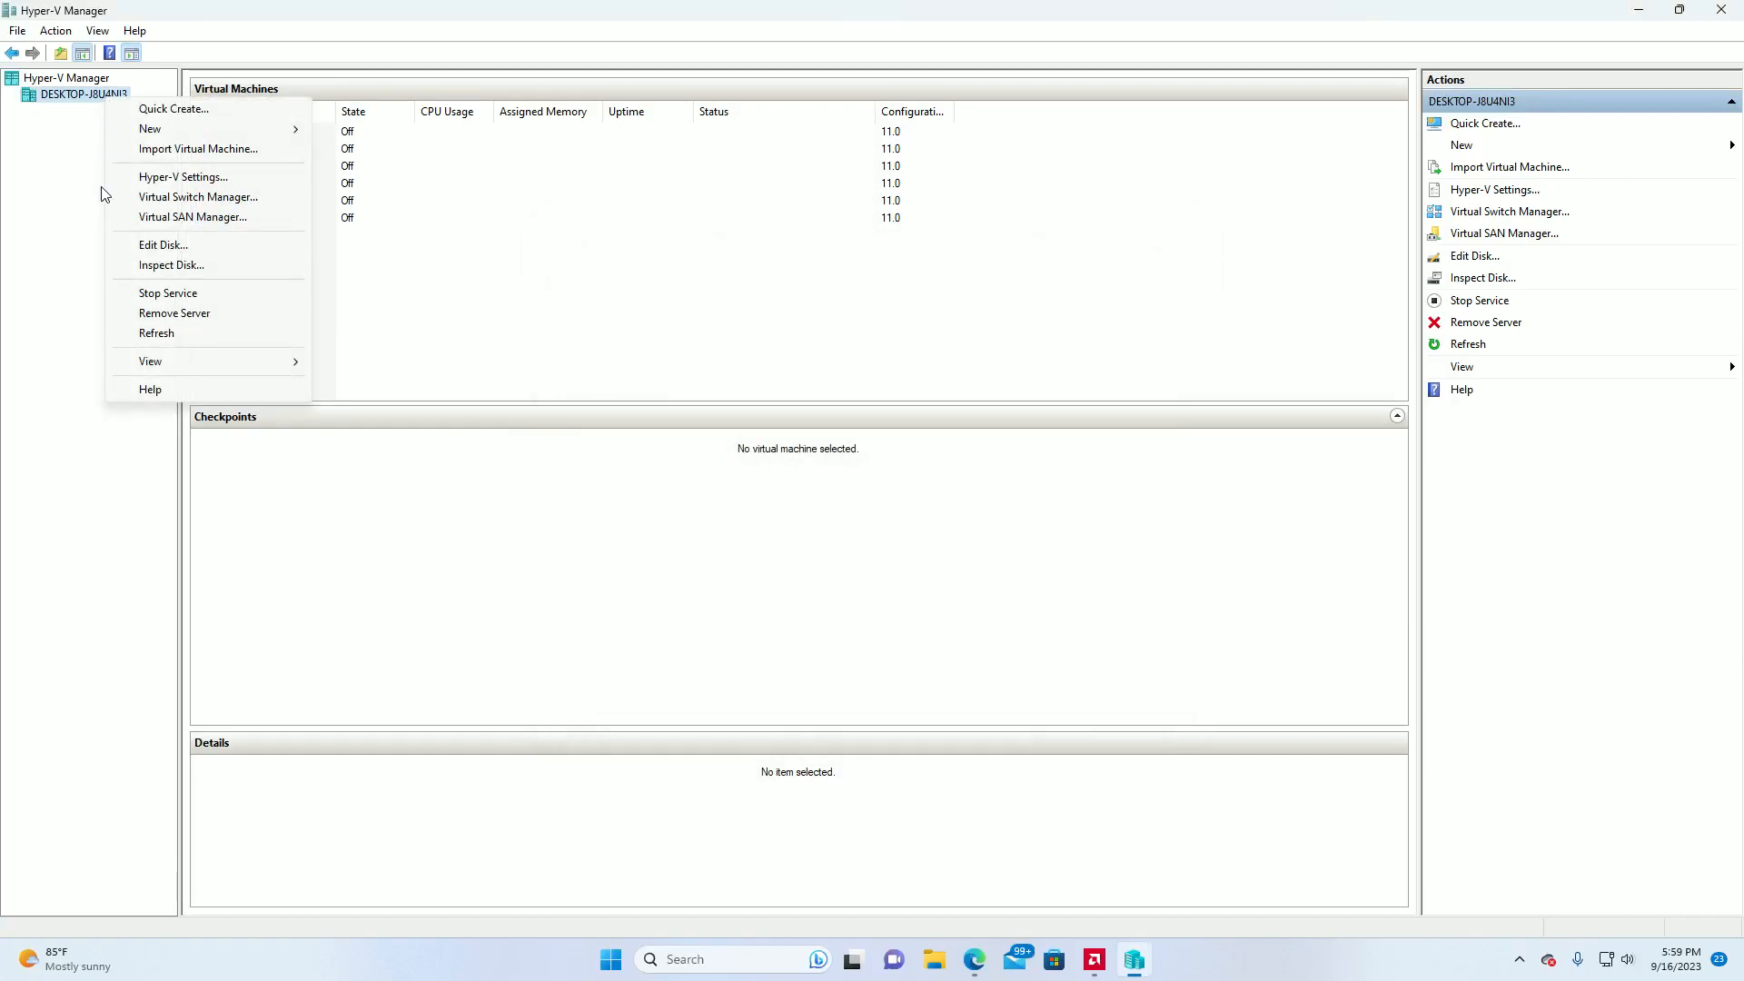
click(151, 198)
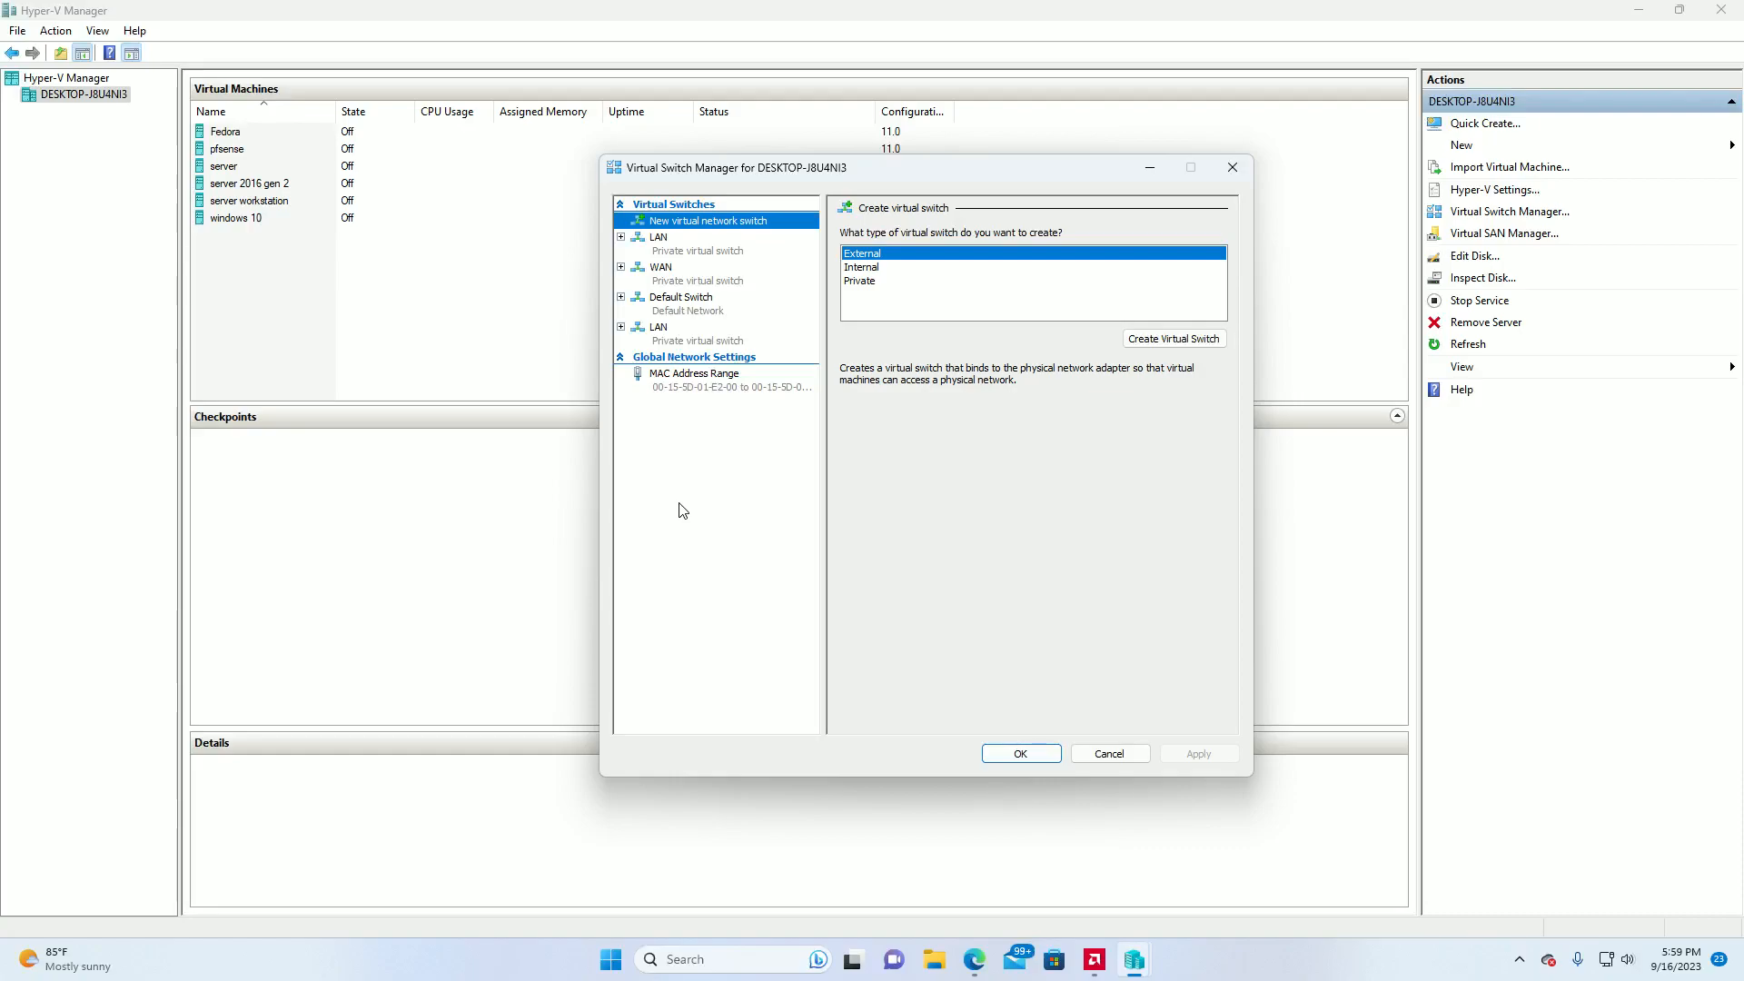
click(868, 257)
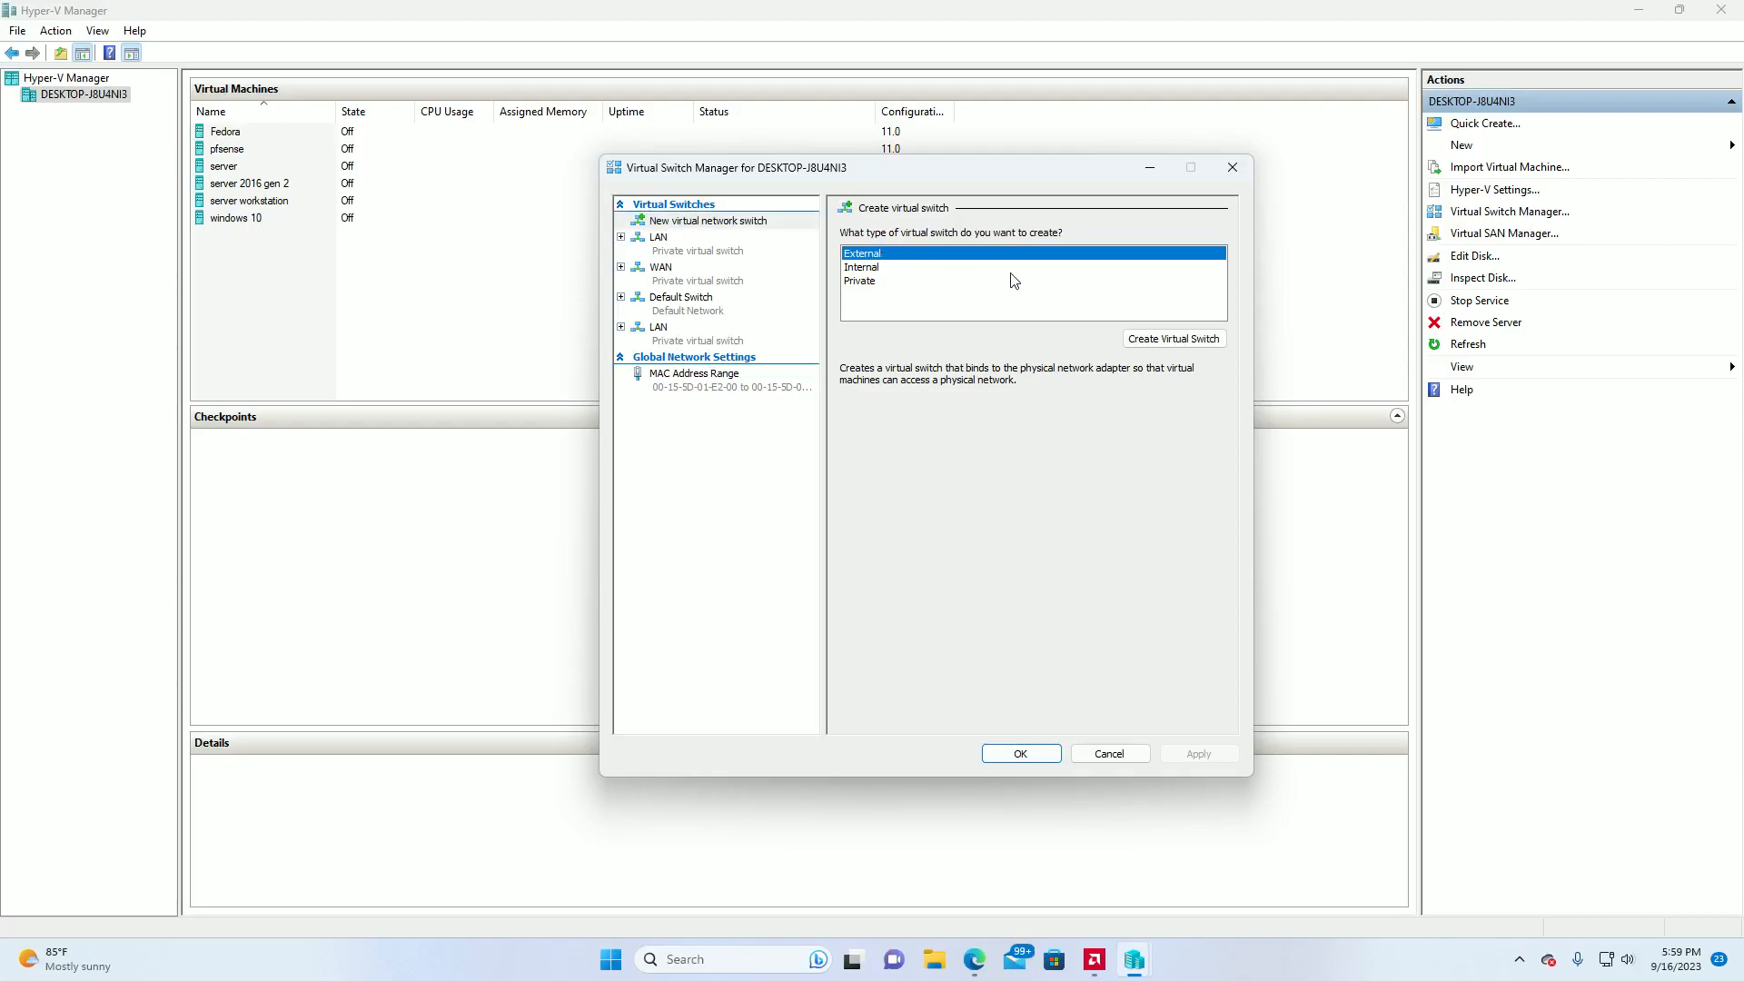
click(1135, 338)
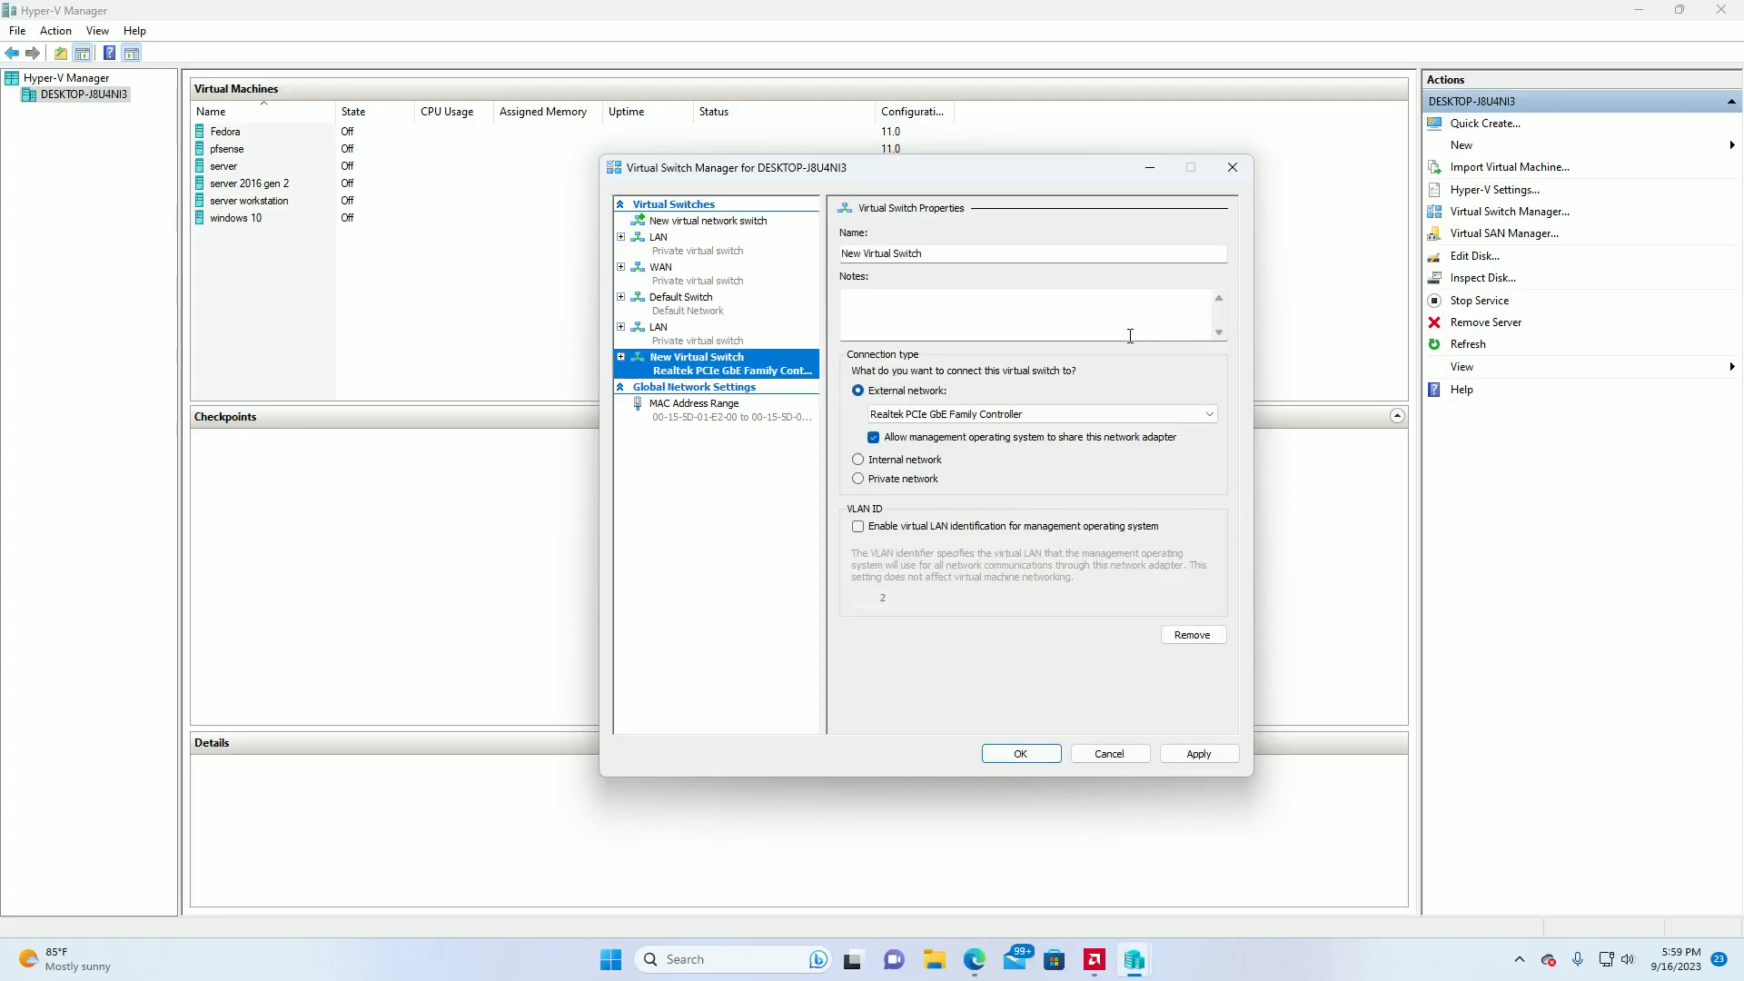
drag(976, 254, 815, 240)
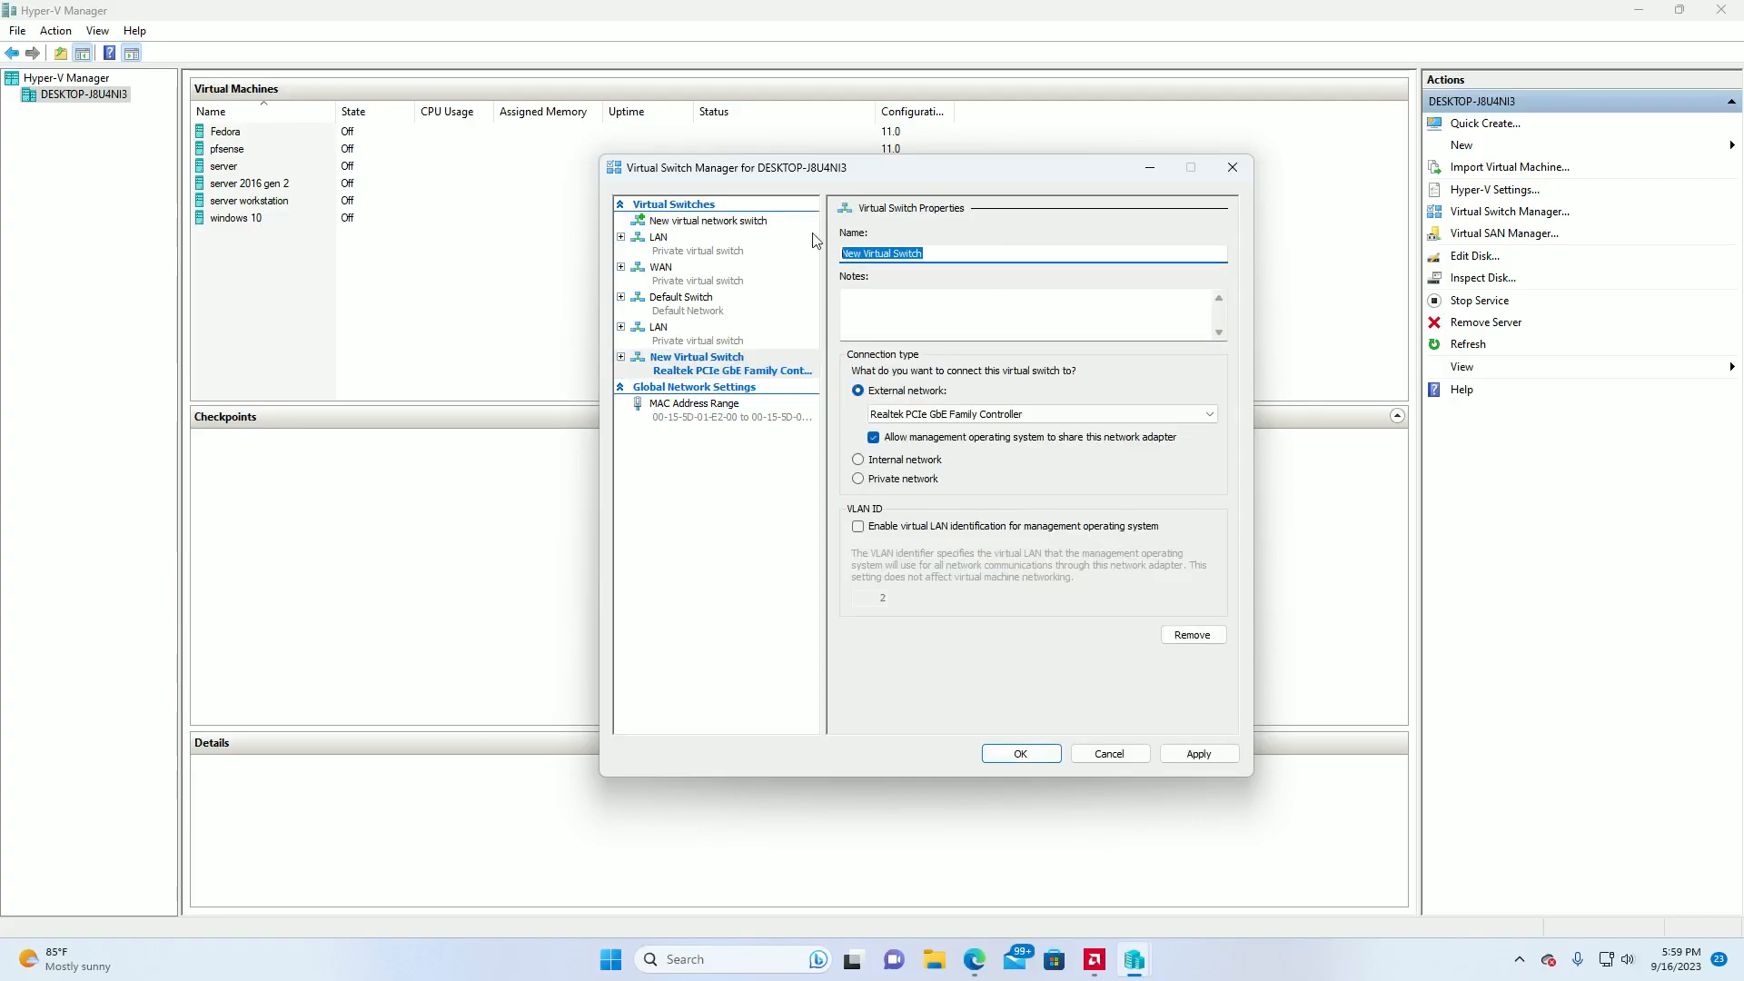
text(W)
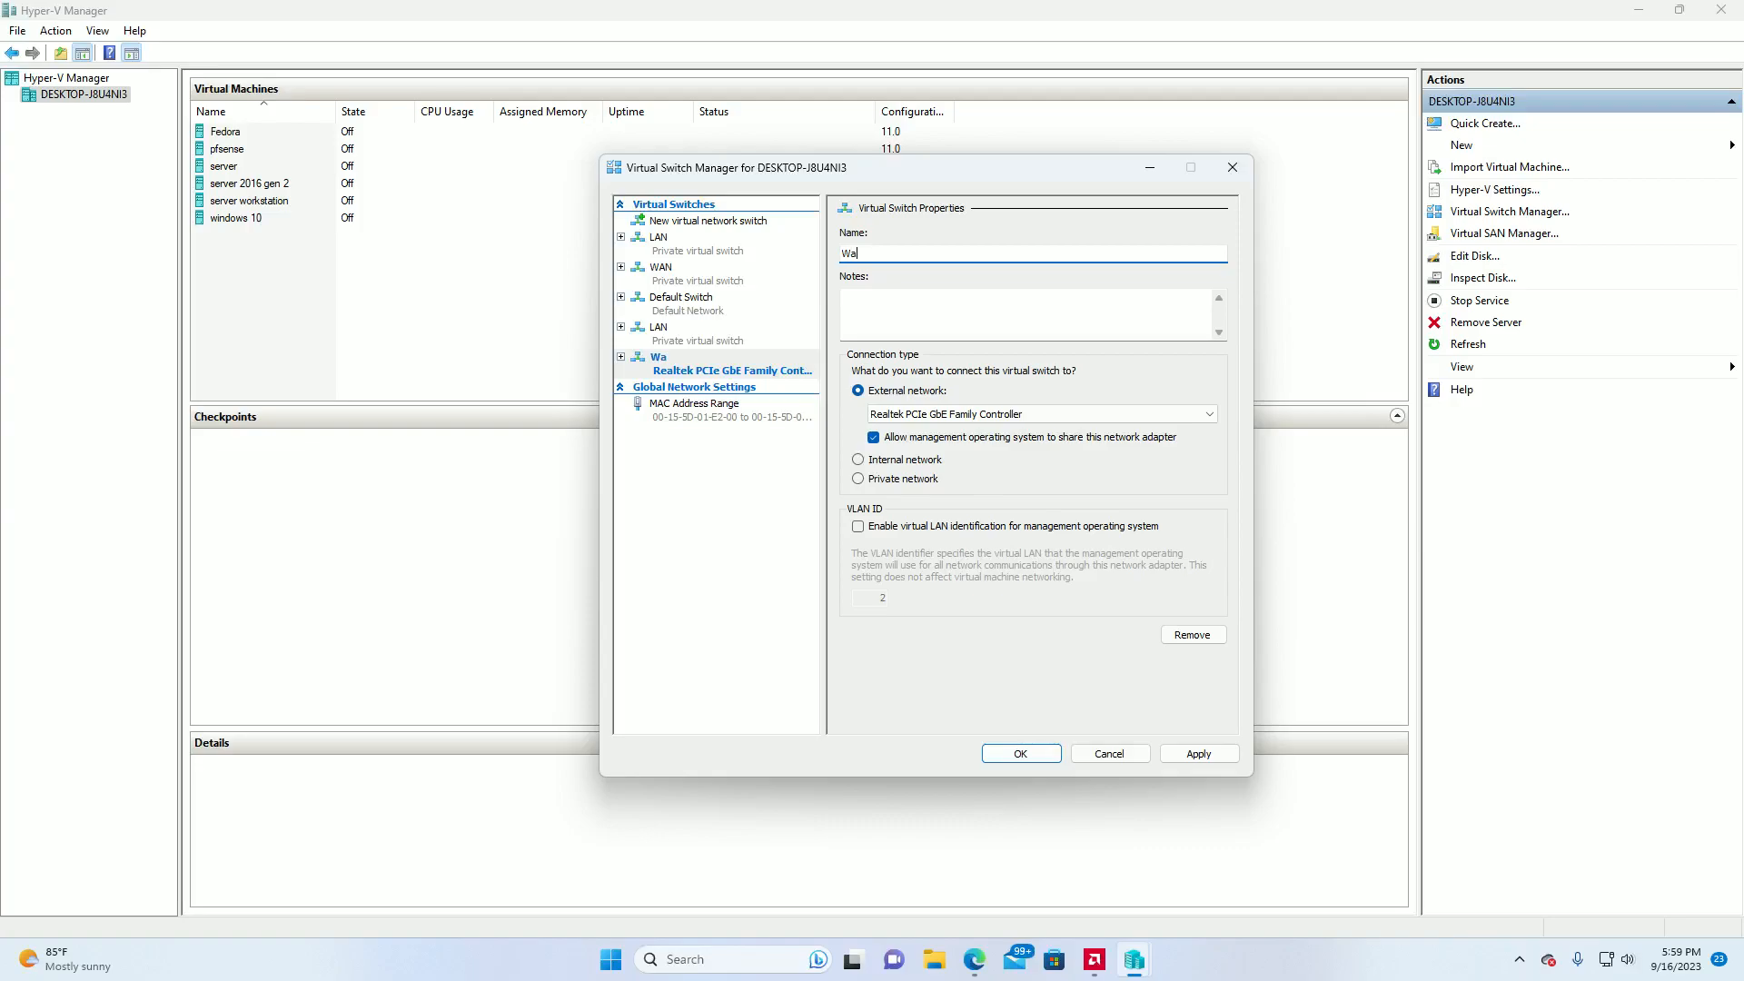
text(AN)
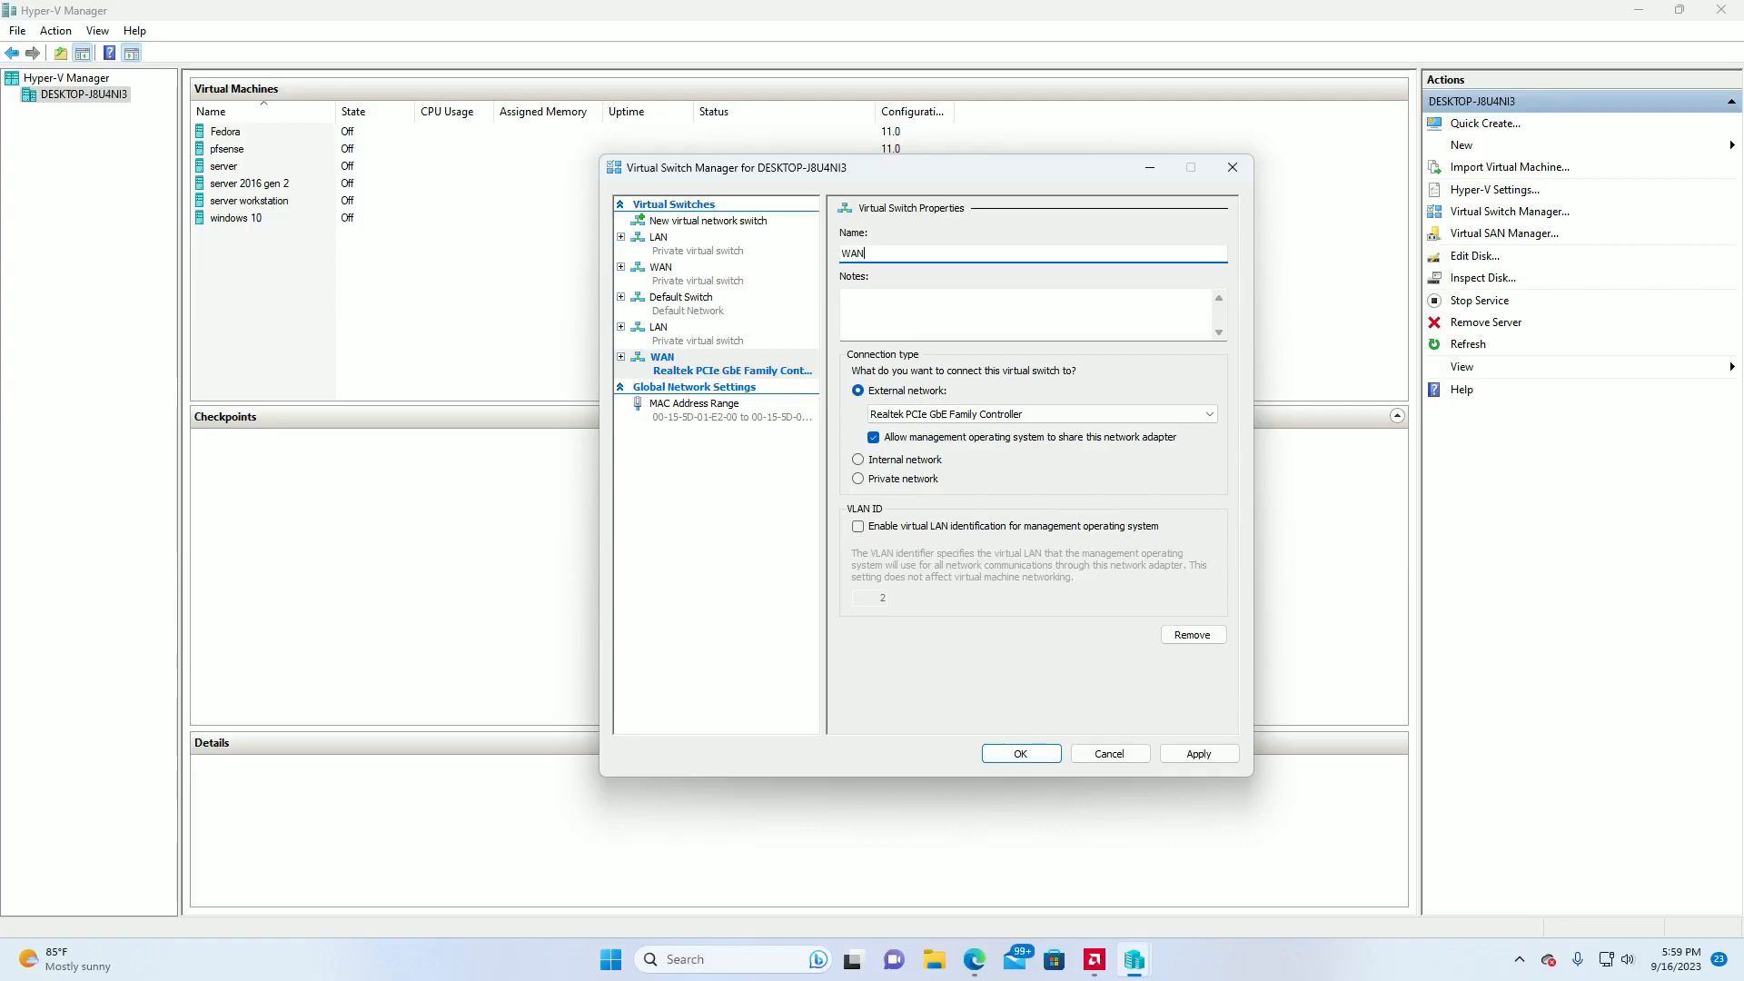
Enter "internet upstream hosts" as the notes of the external WAN switch.
click(883, 301)
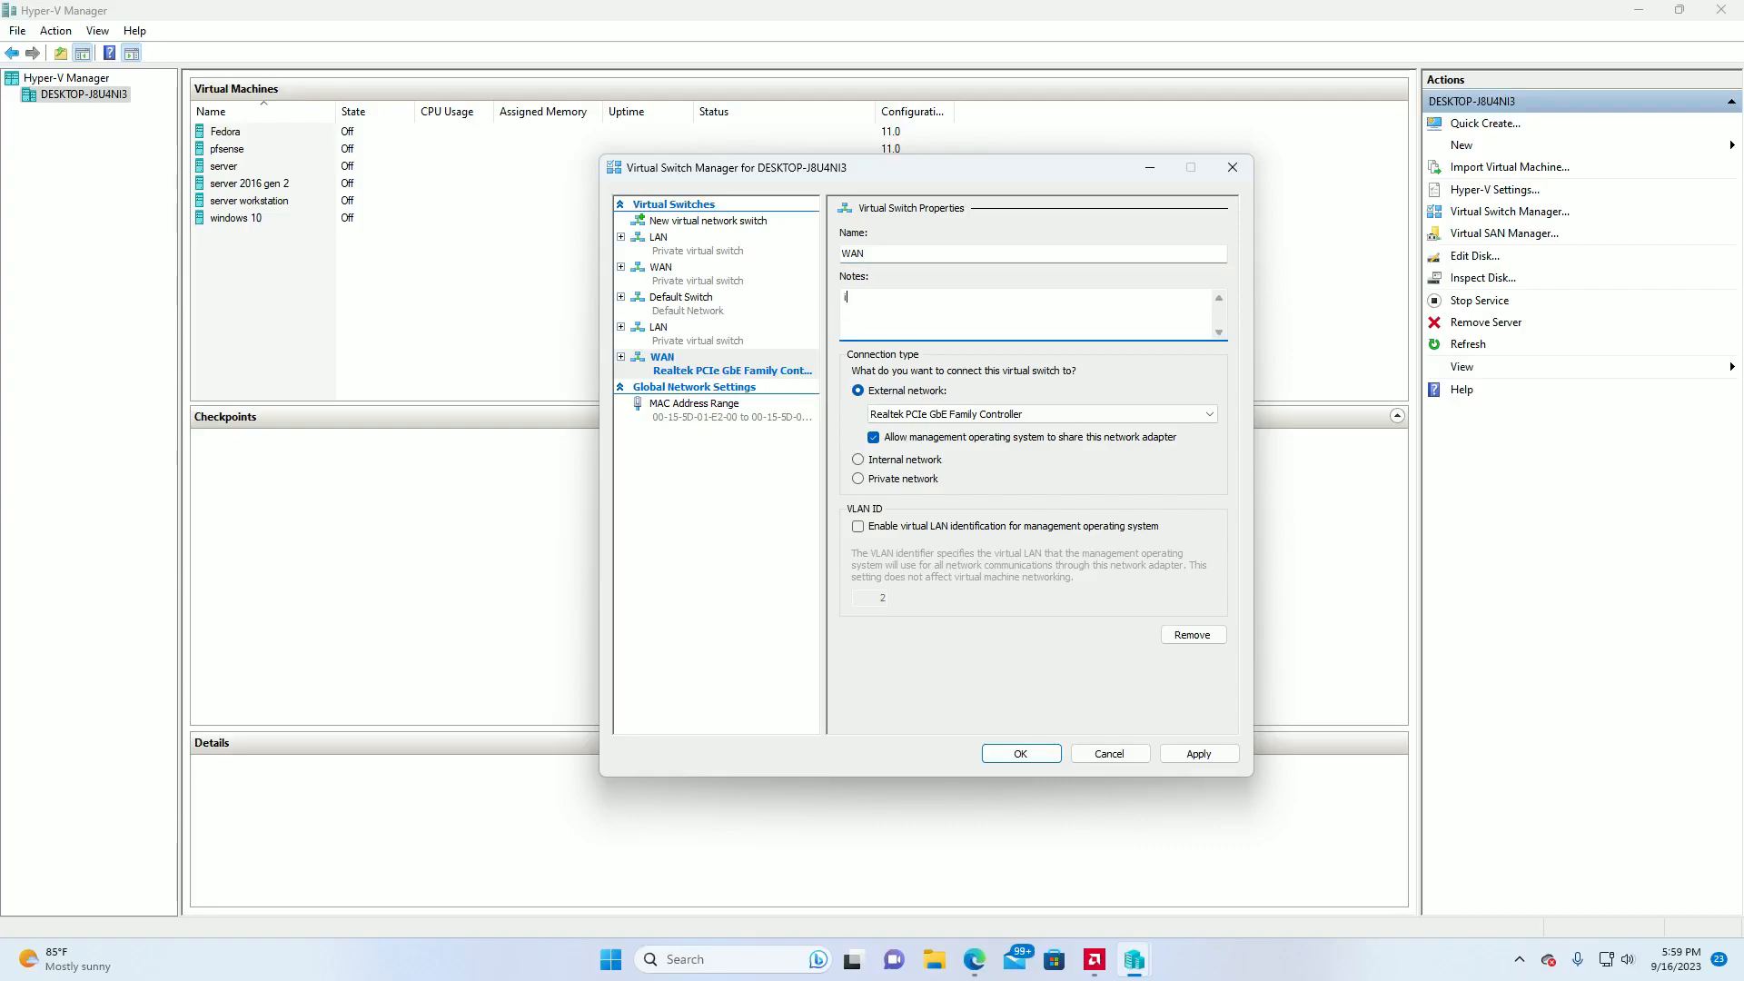
text(rnet)
key(BackSpace)
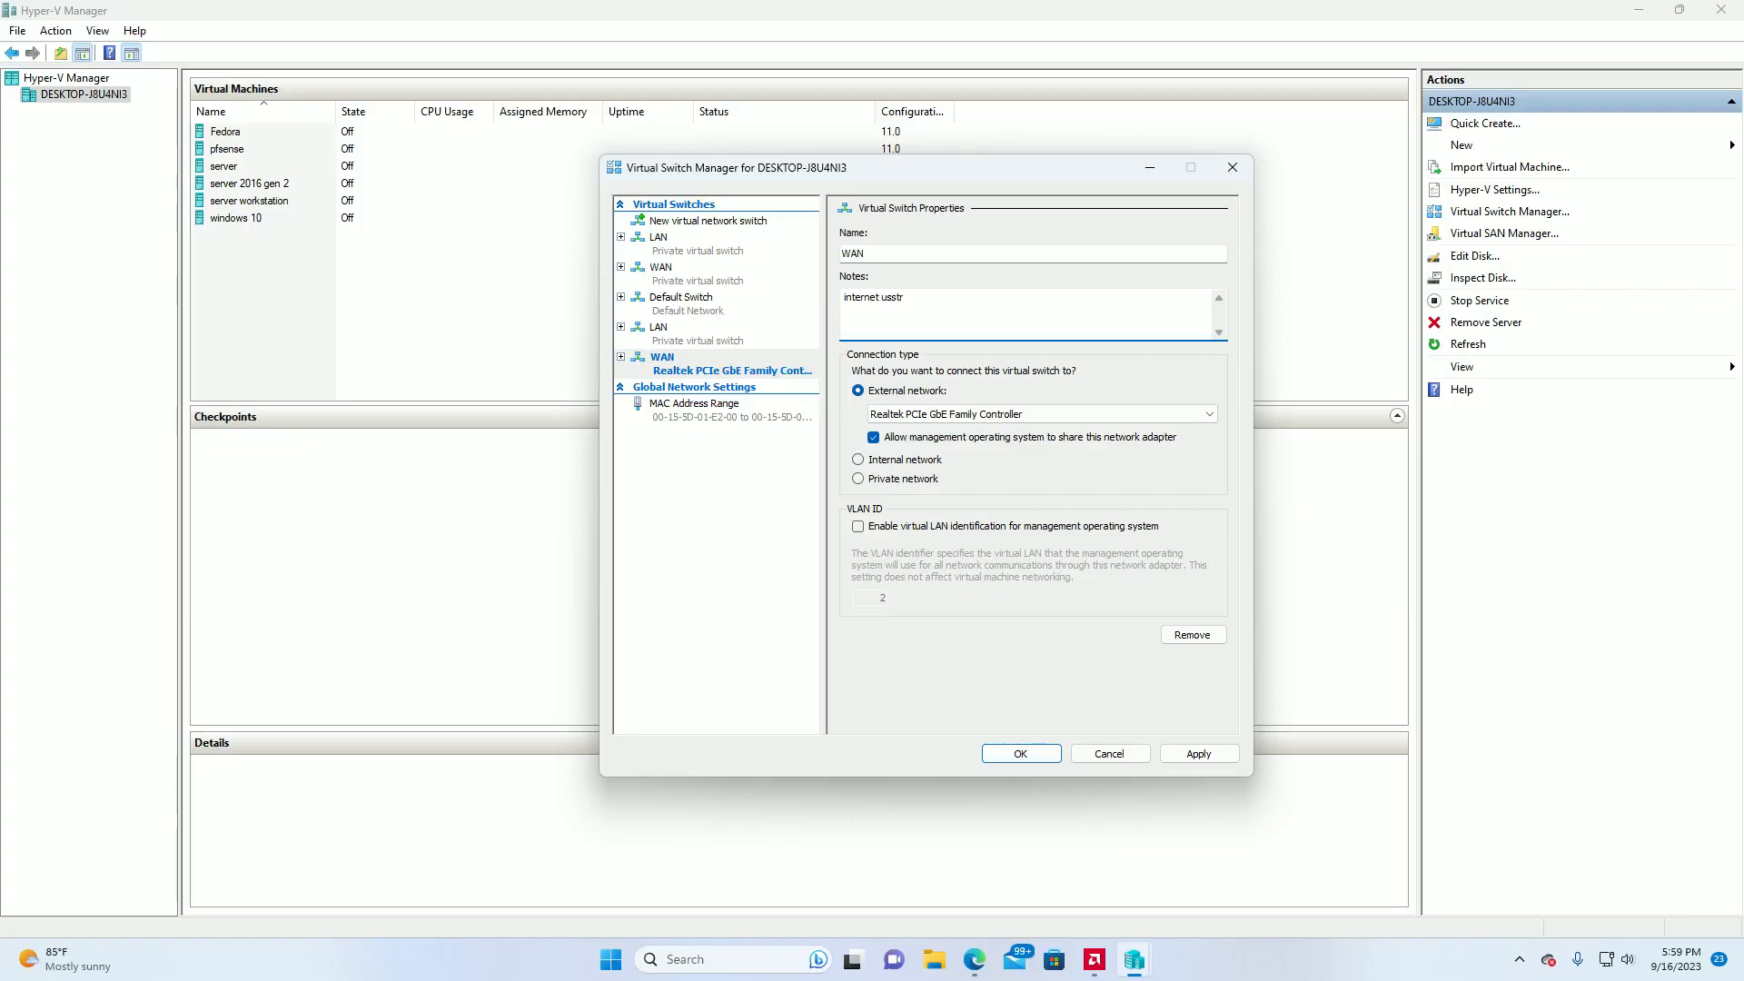
key(BackSpace)
key(BackSpace)
key(BackSpace)
text(pstream hosts)
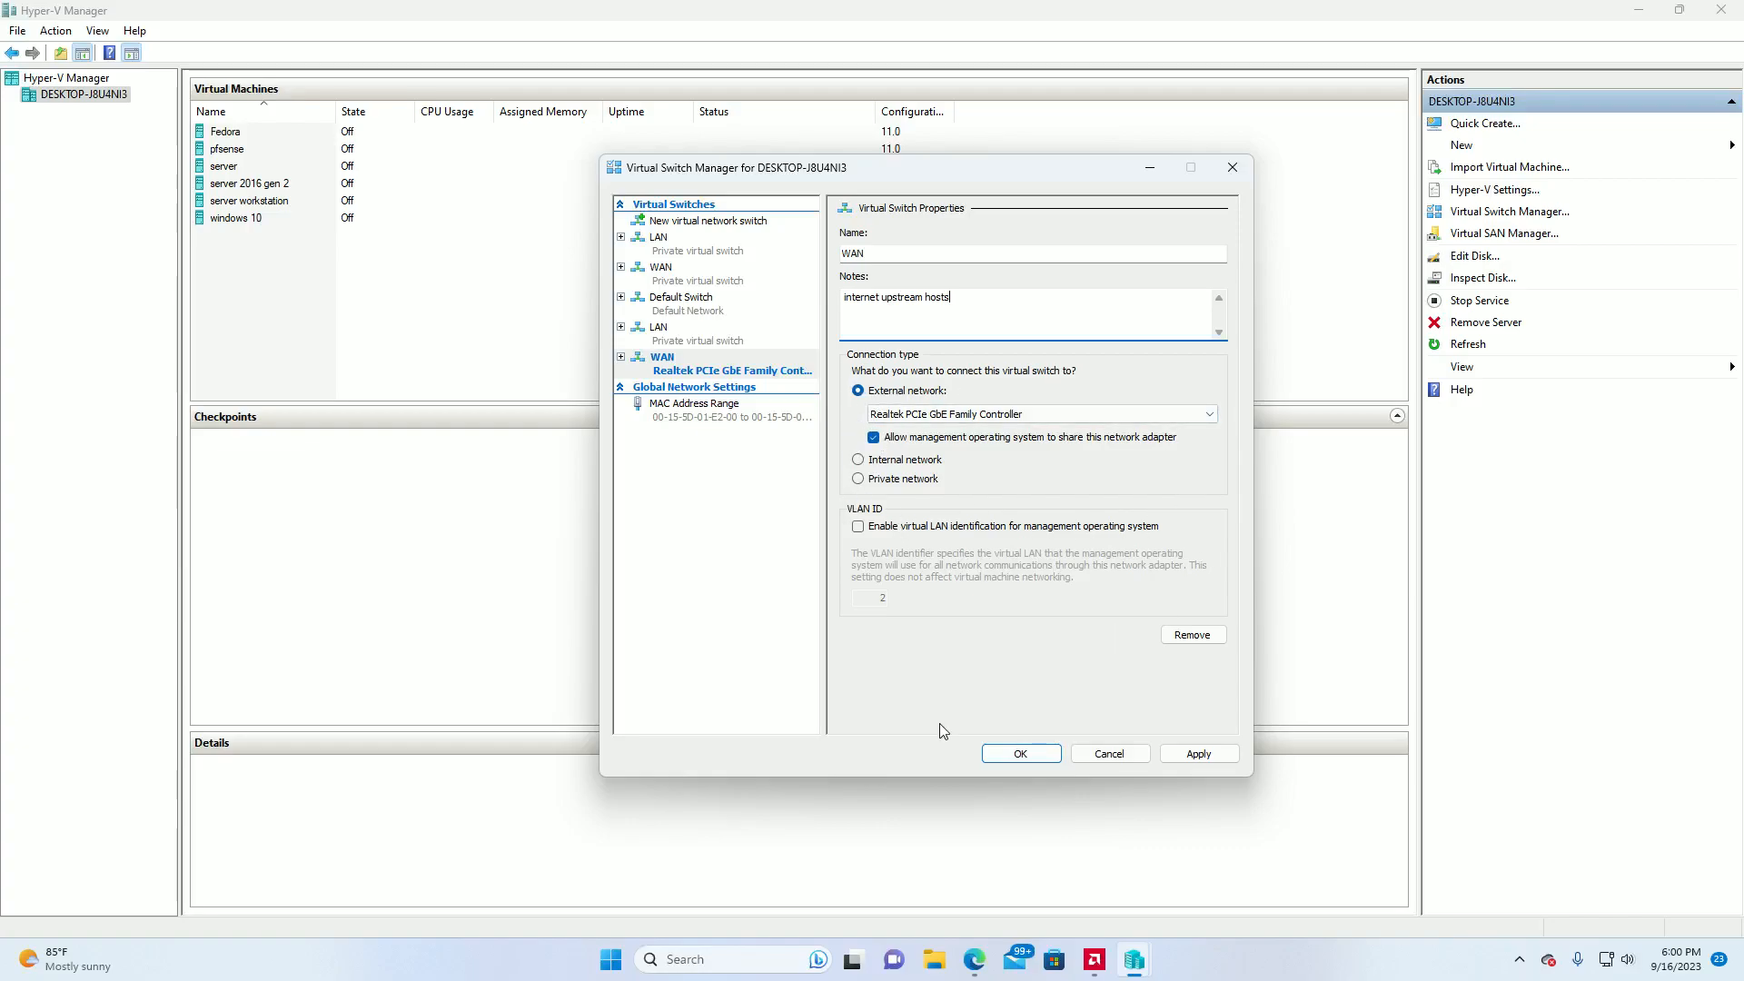
Apply the WAN switch, agreeing to continue with the networking changes, and close the Virtual Switch Manager.
click(1199, 758)
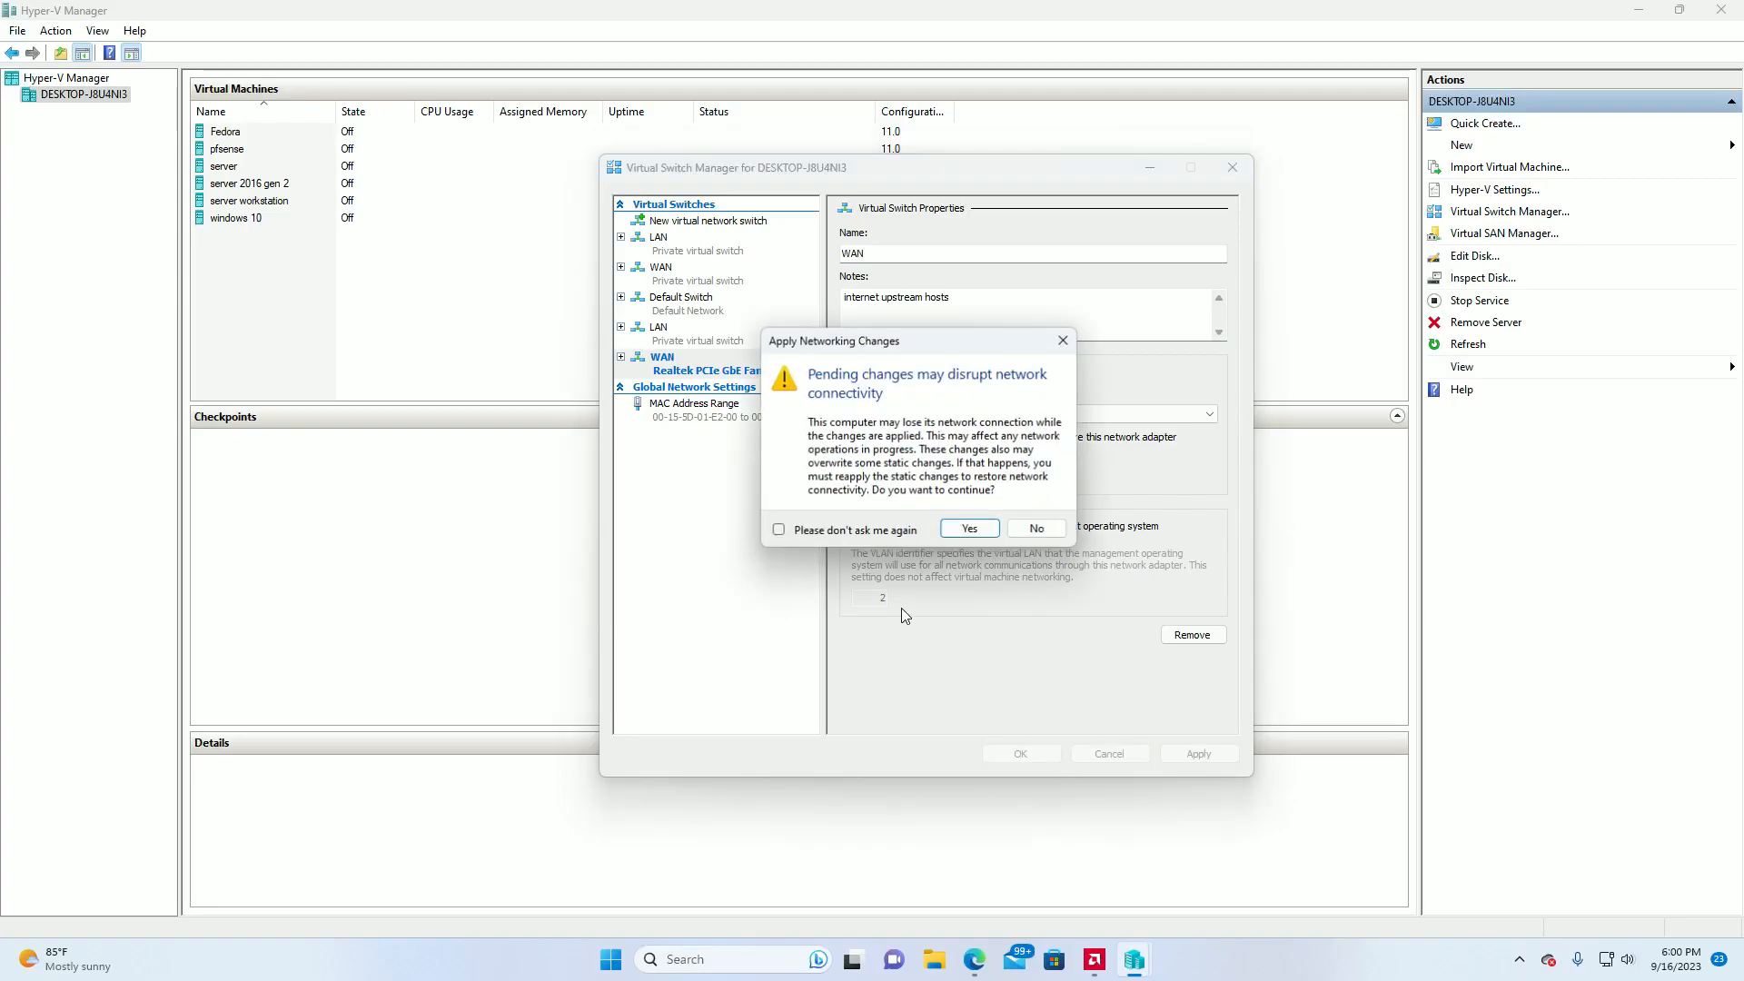
click(970, 530)
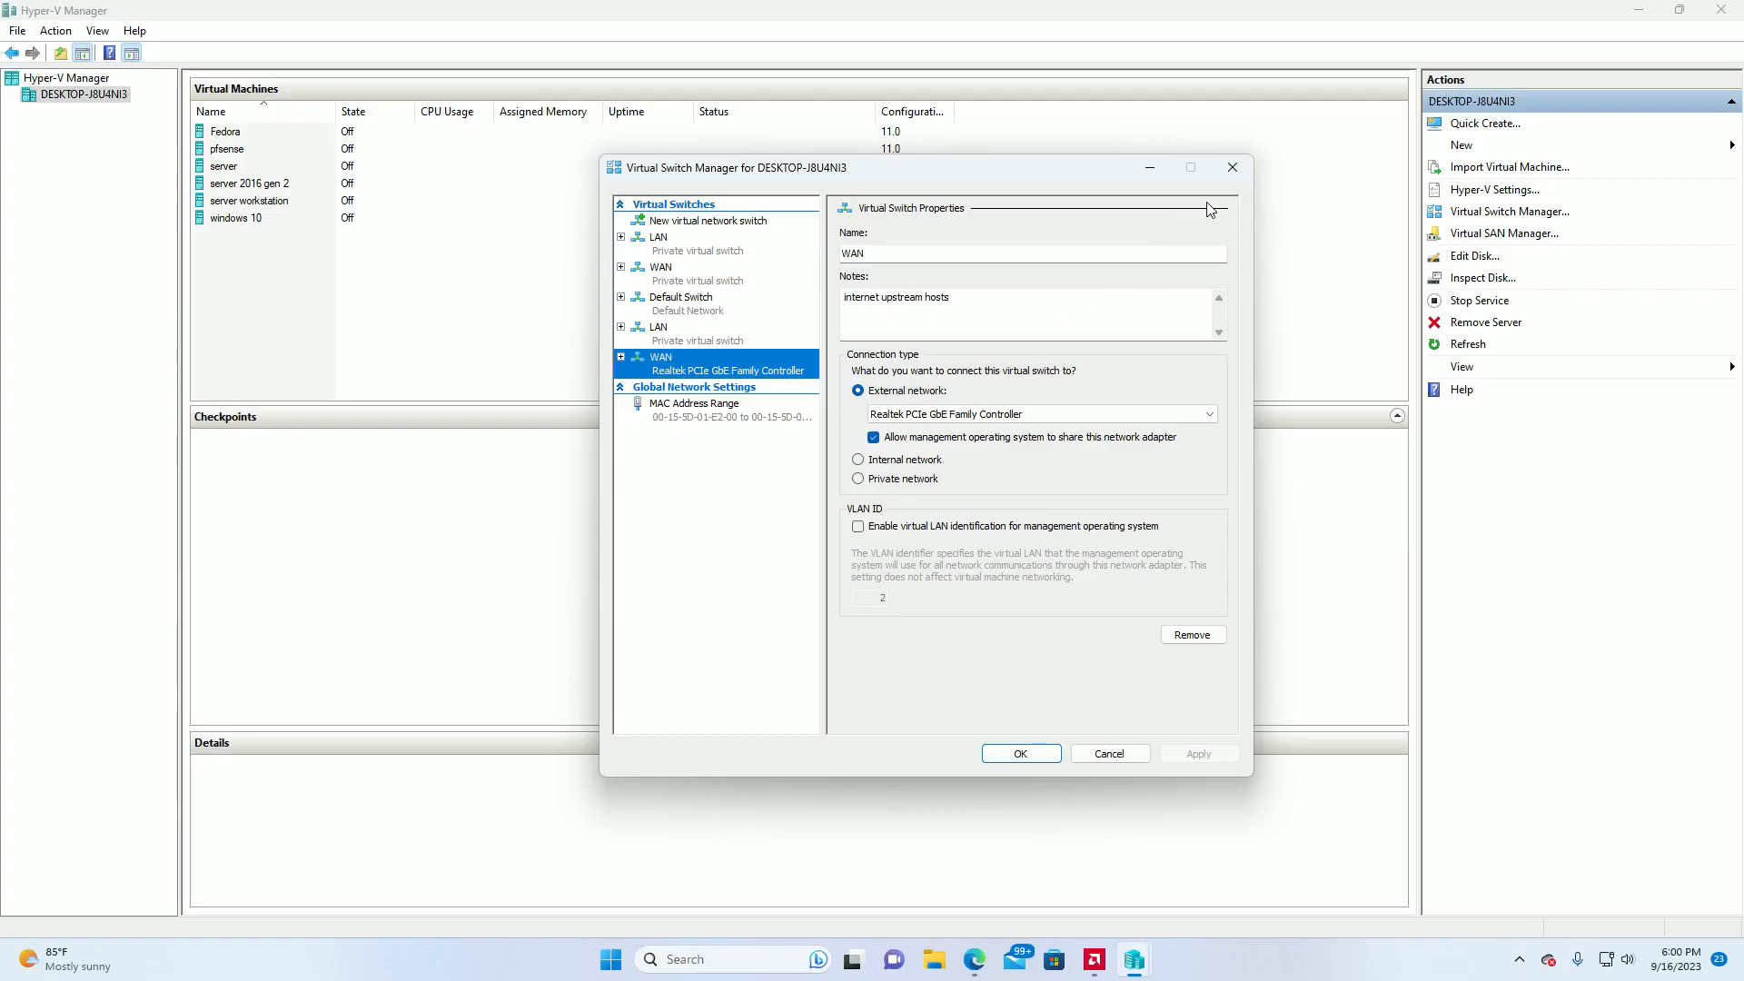
click(1020, 754)
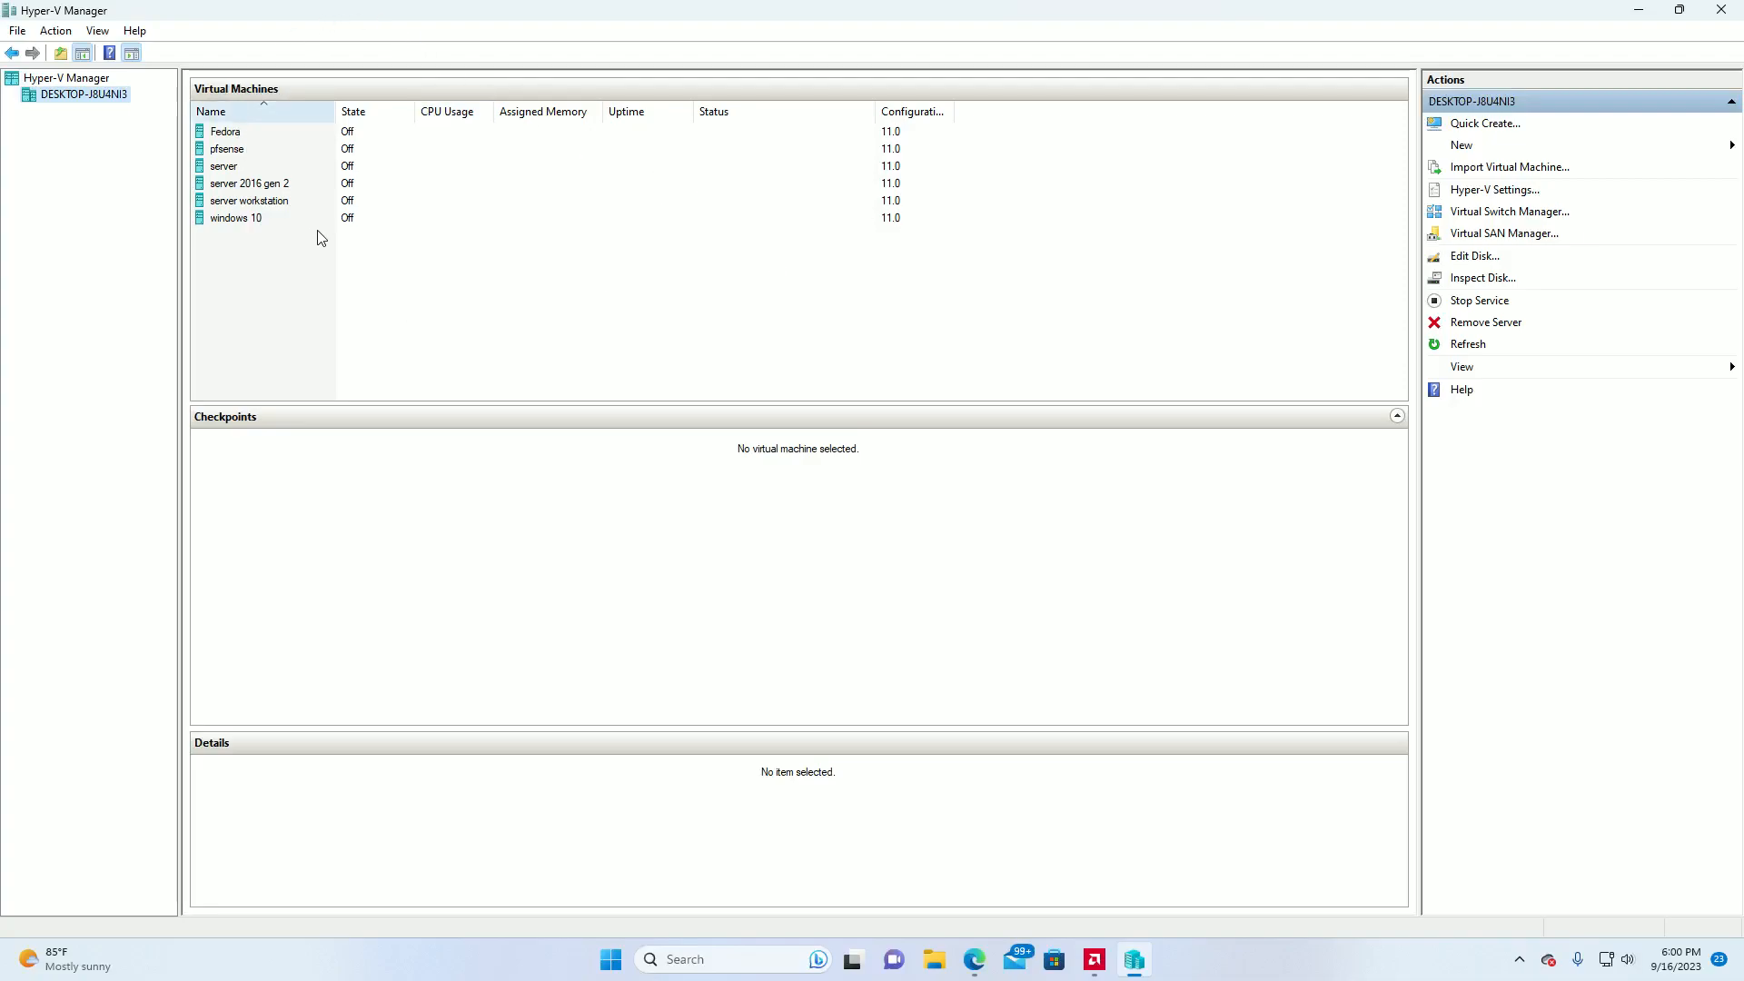
Start creating a new virtual machine on the host and name it "pfsense 2", keeping the default storage location.
click(19, 32)
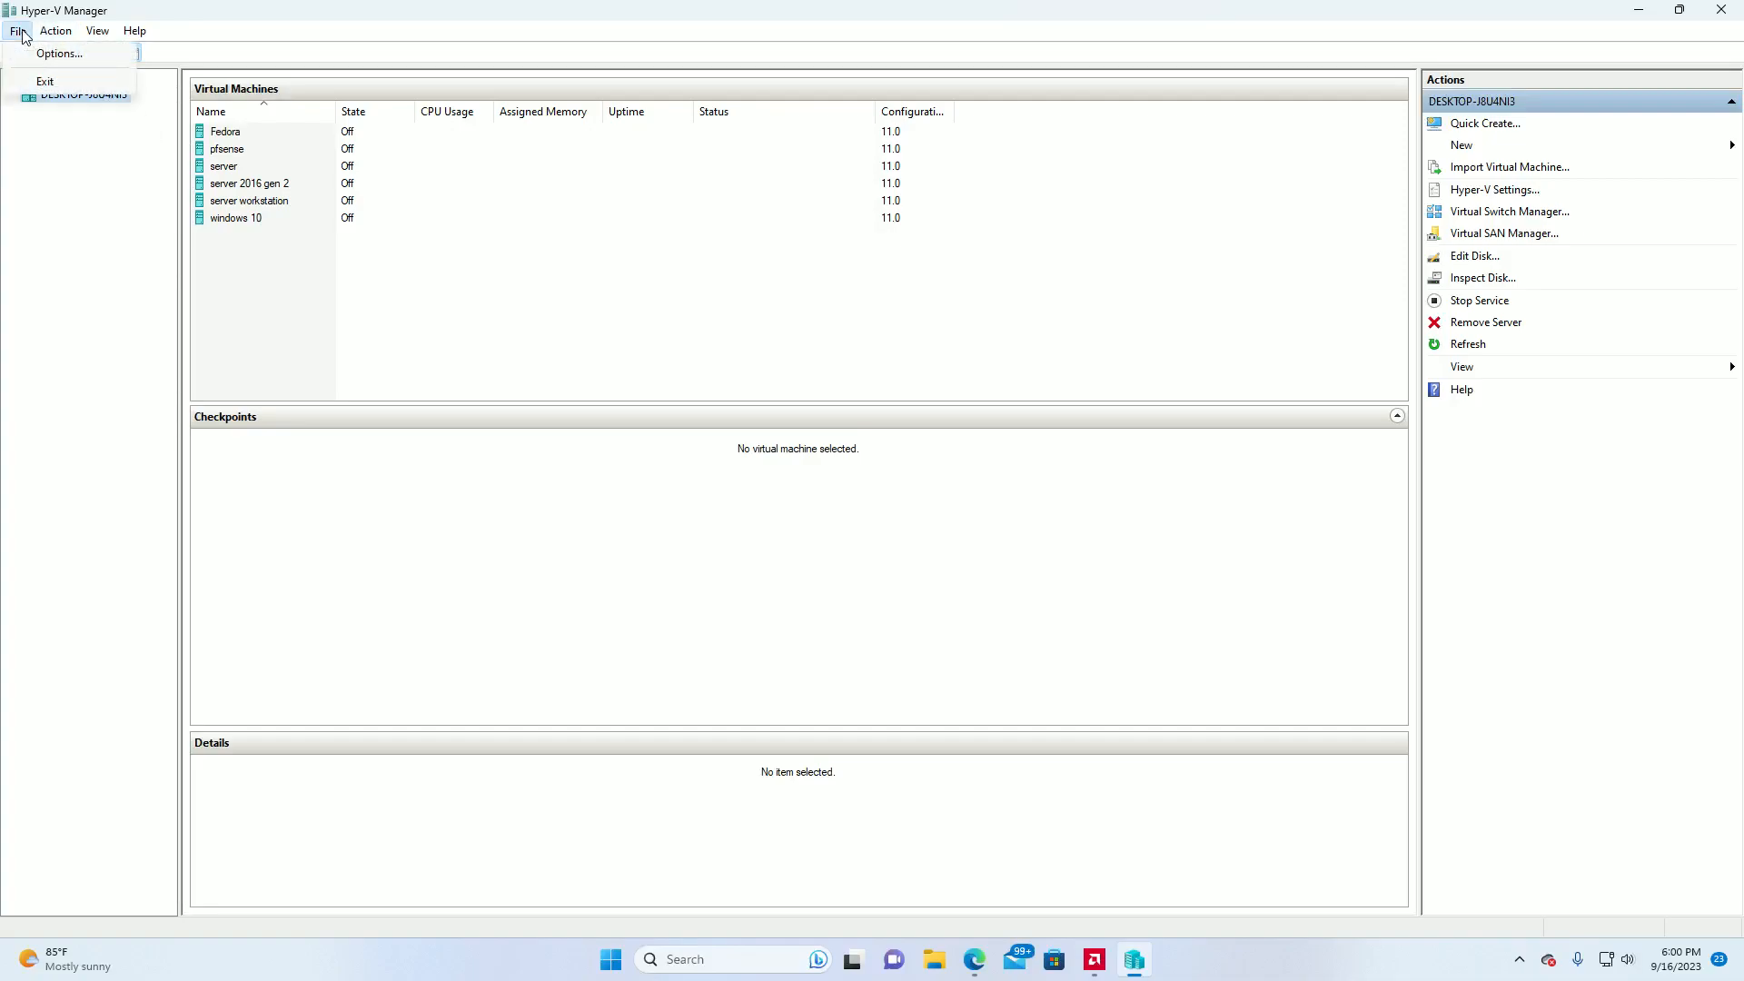
mouse_move(55, 31)
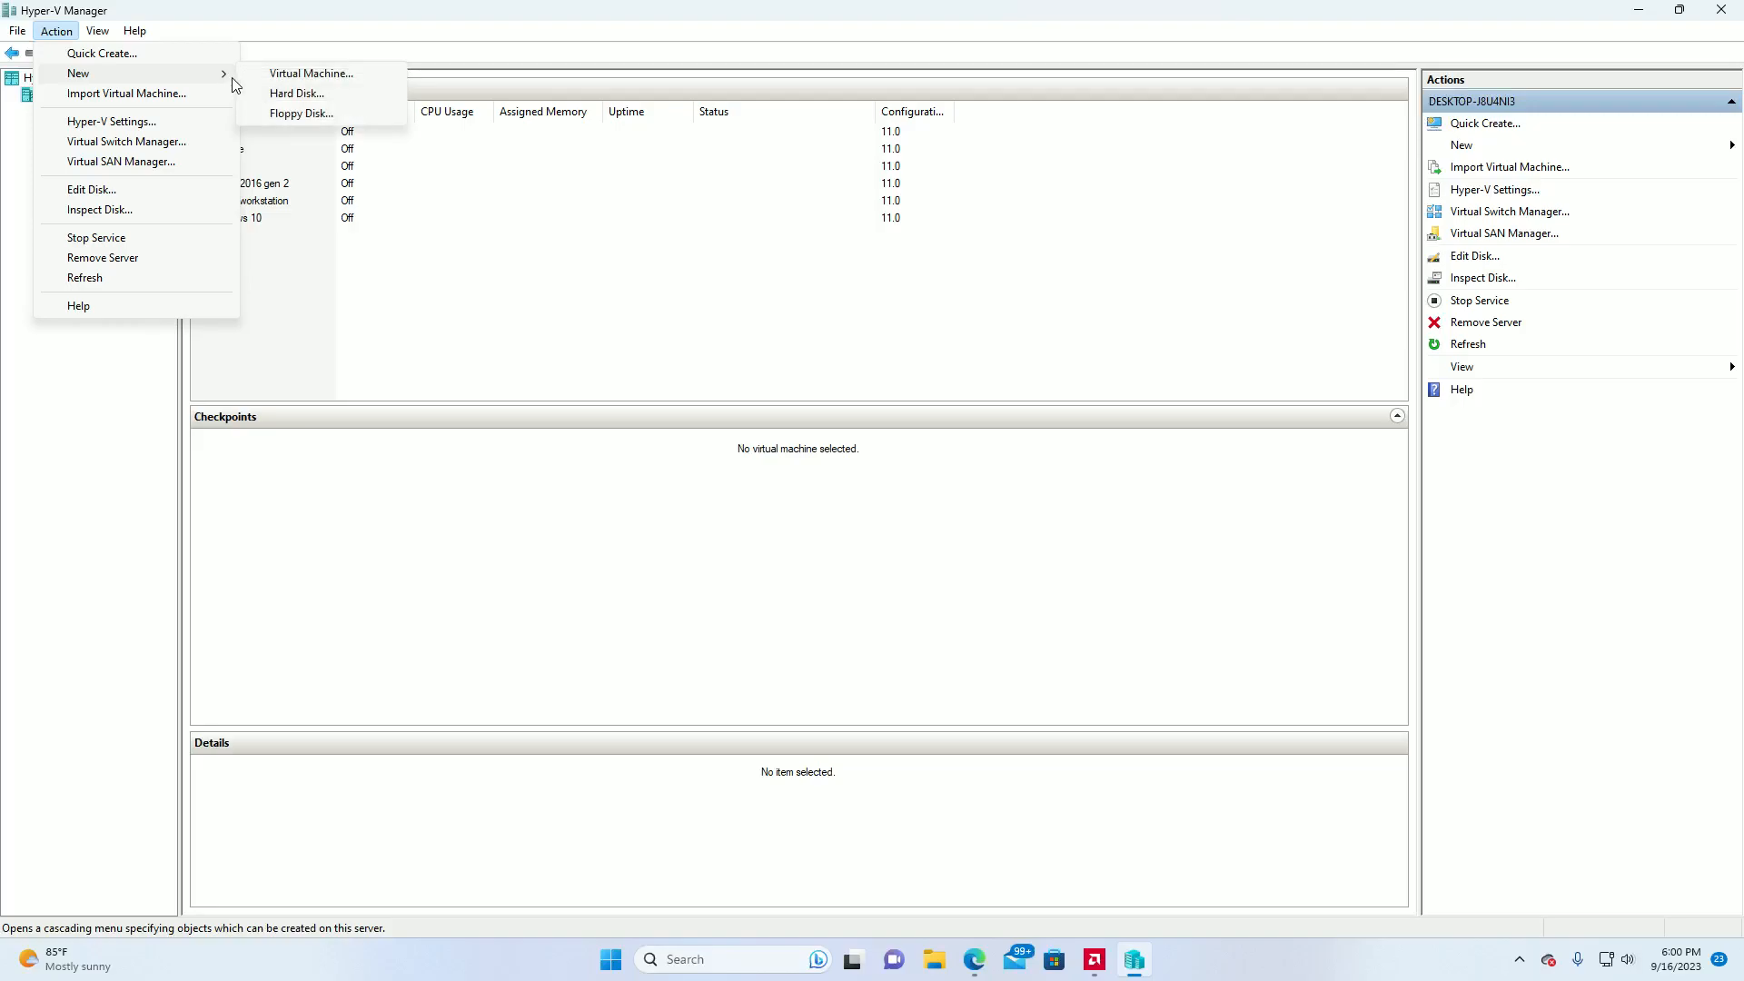
click(272, 70)
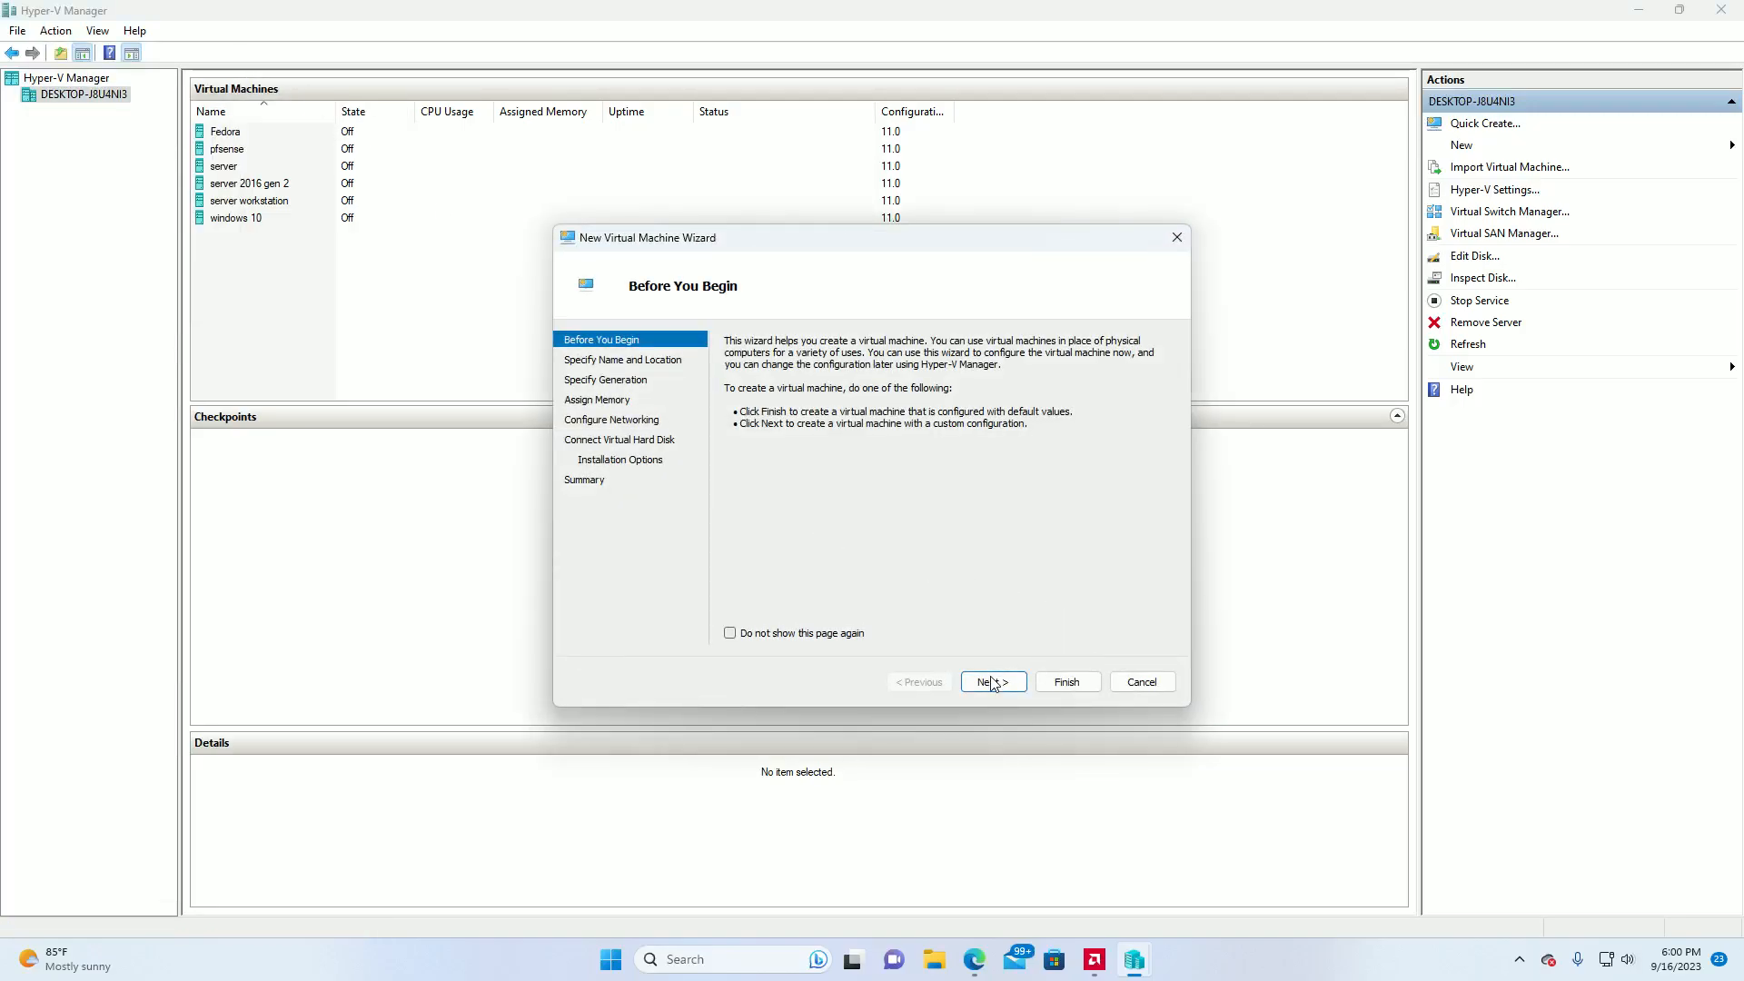
click(992, 682)
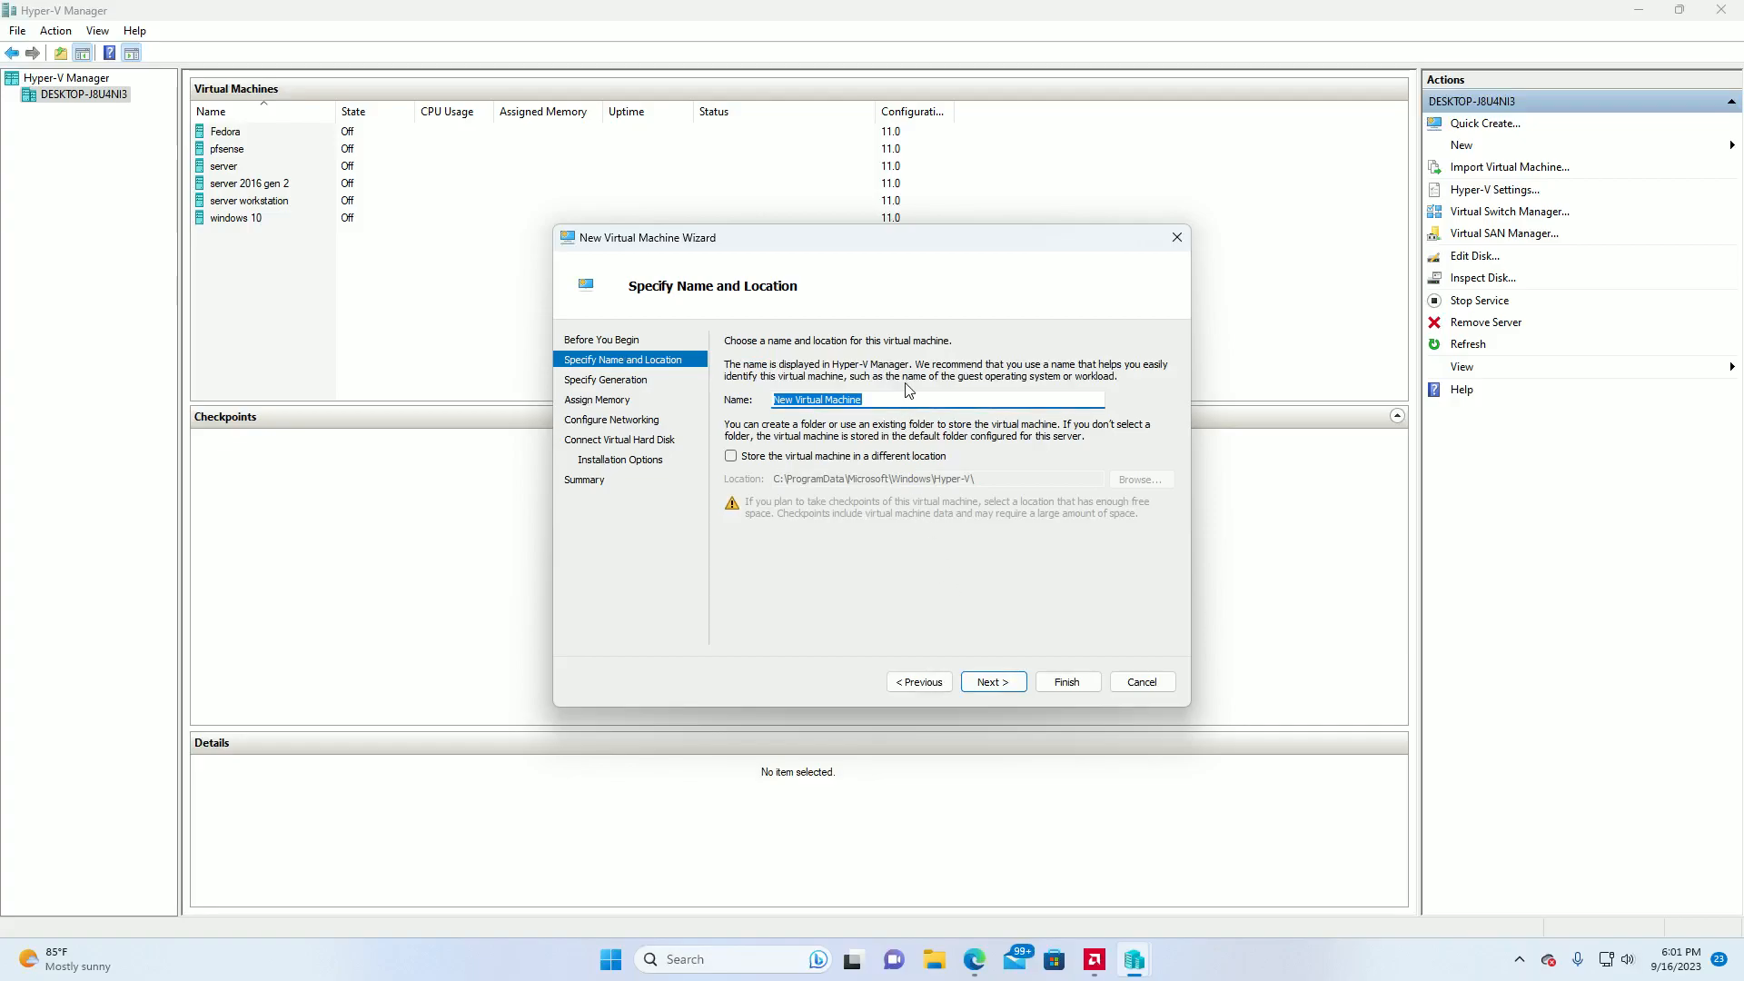
key(BackSpace)
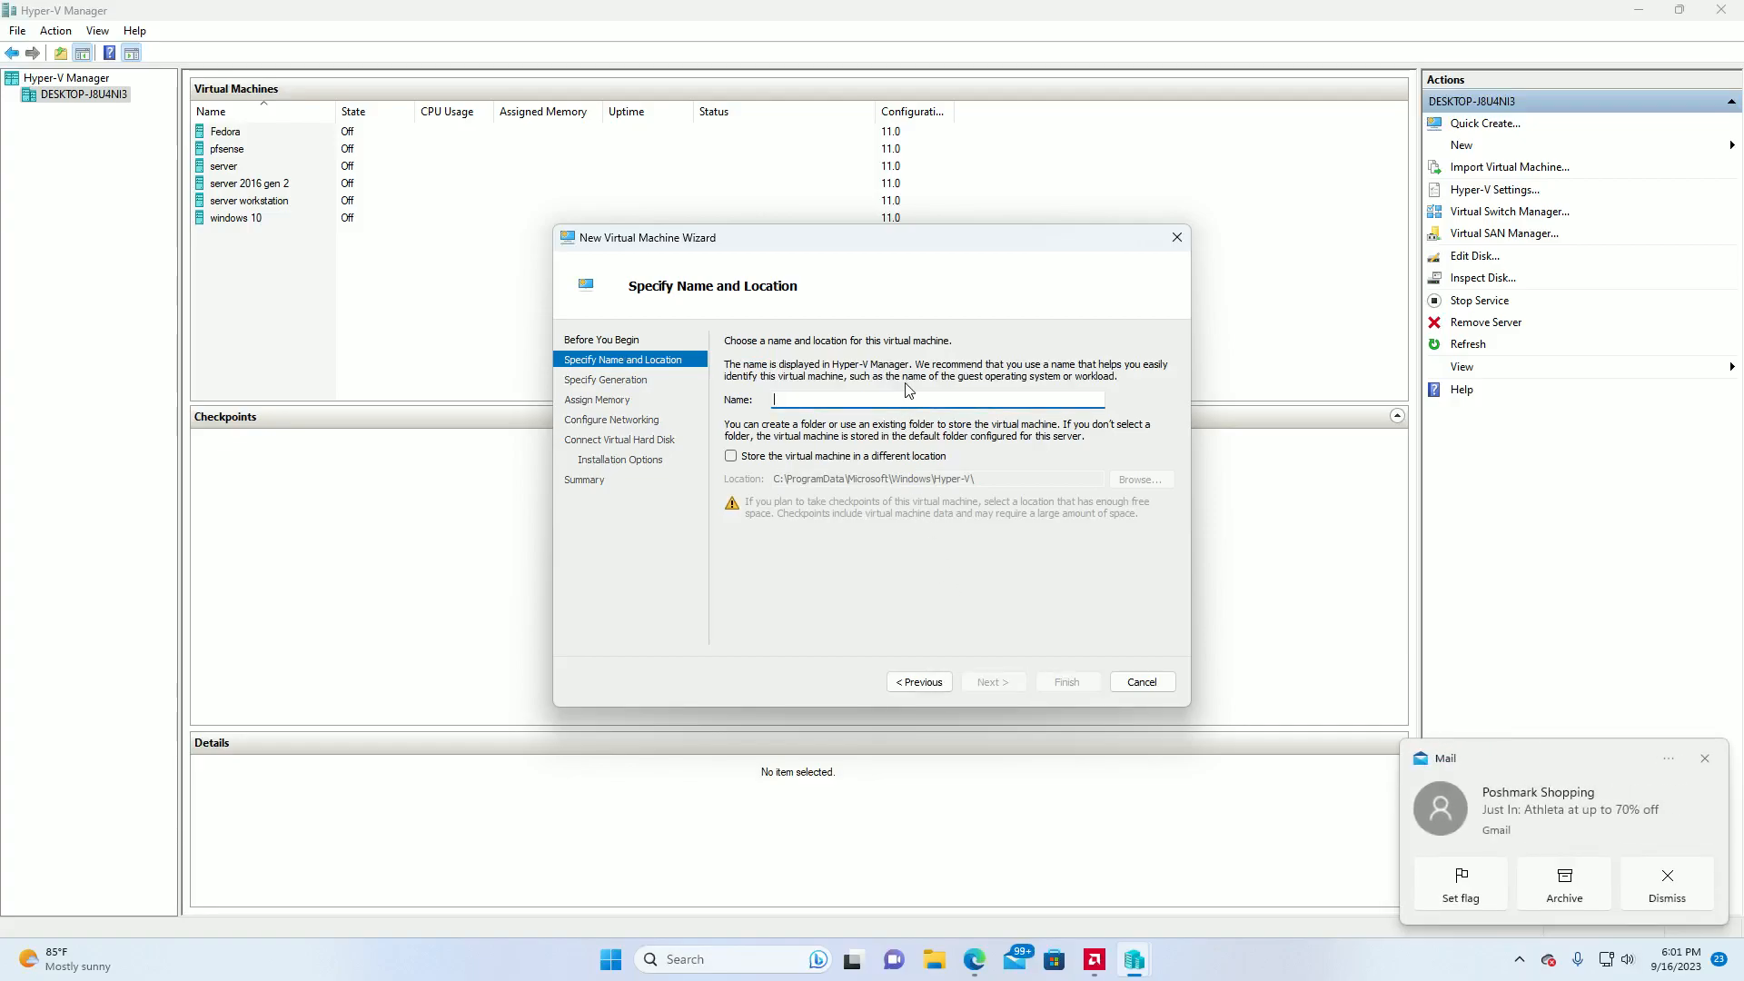
text(pf)
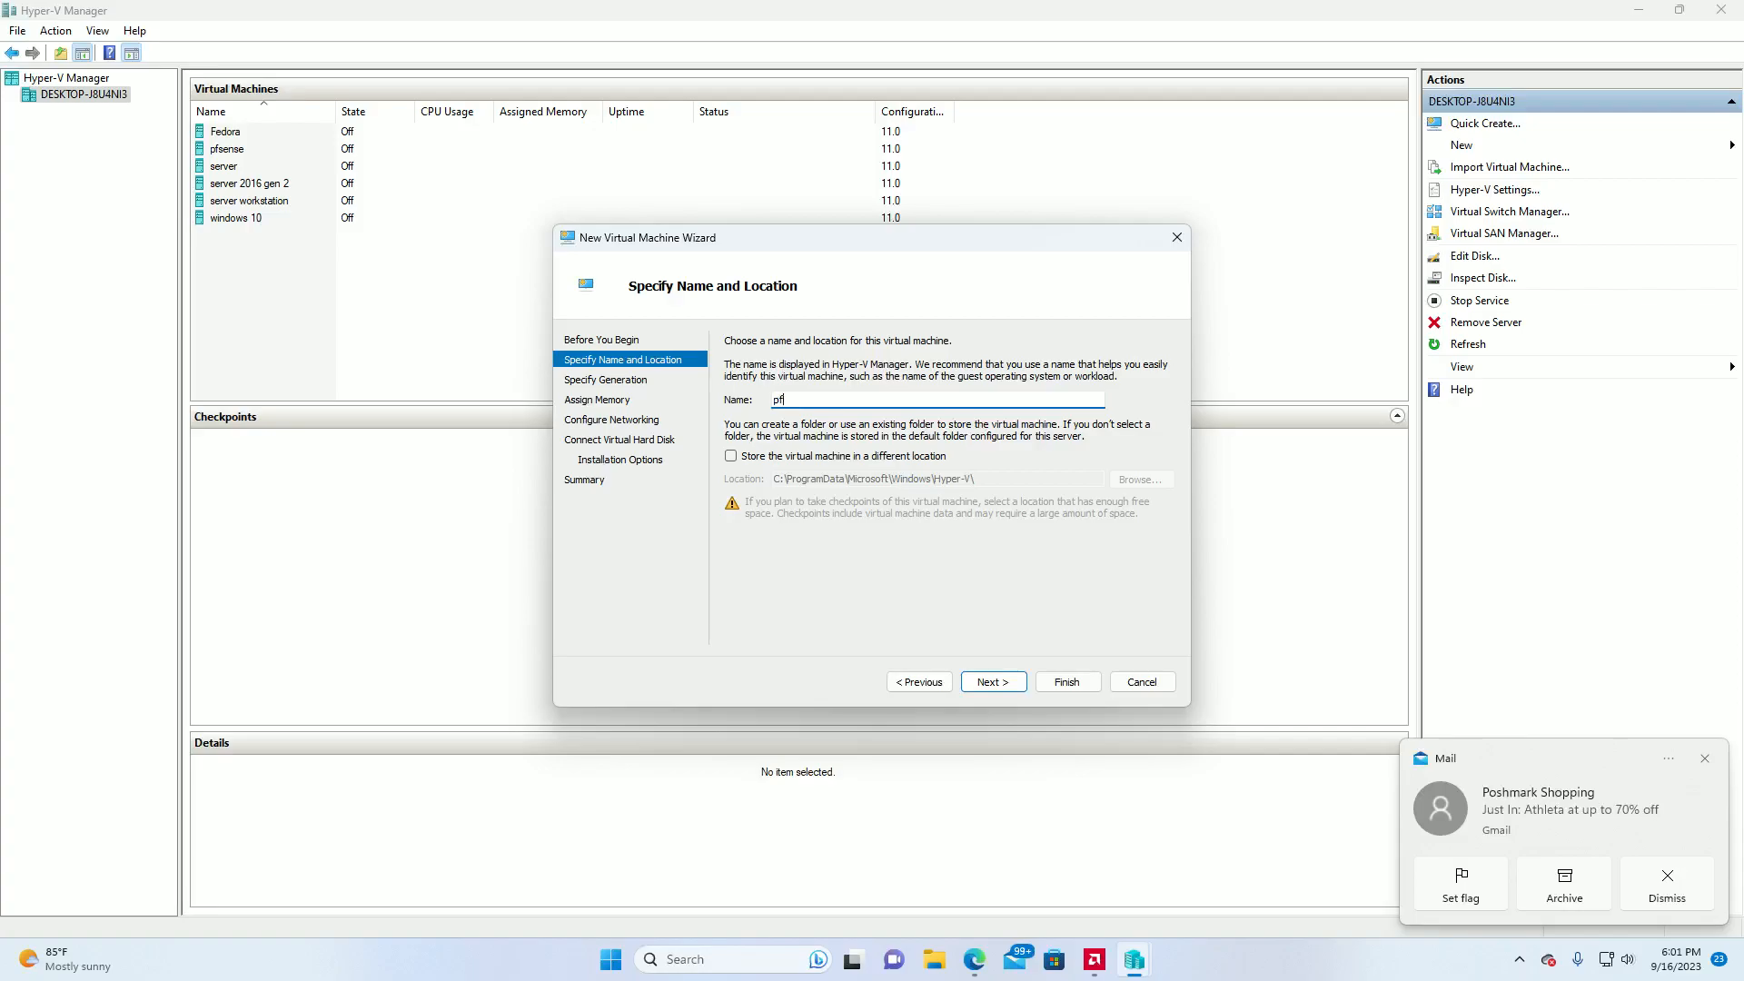
text(sense 2)
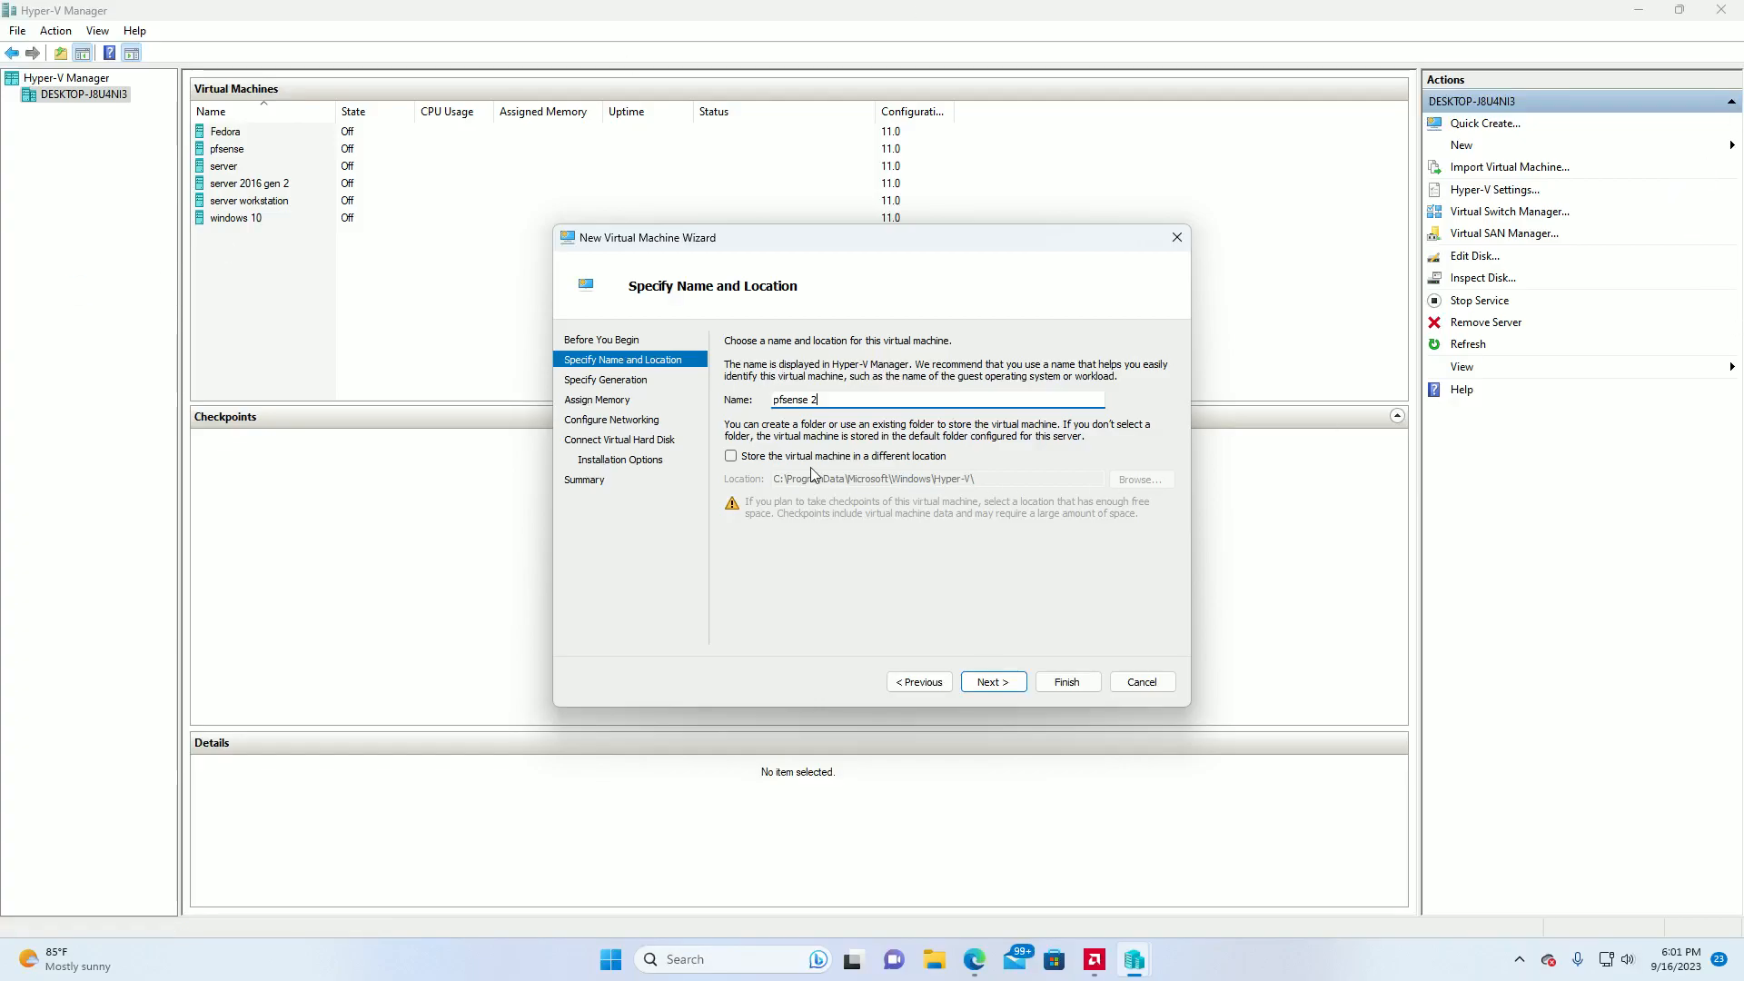
click(982, 685)
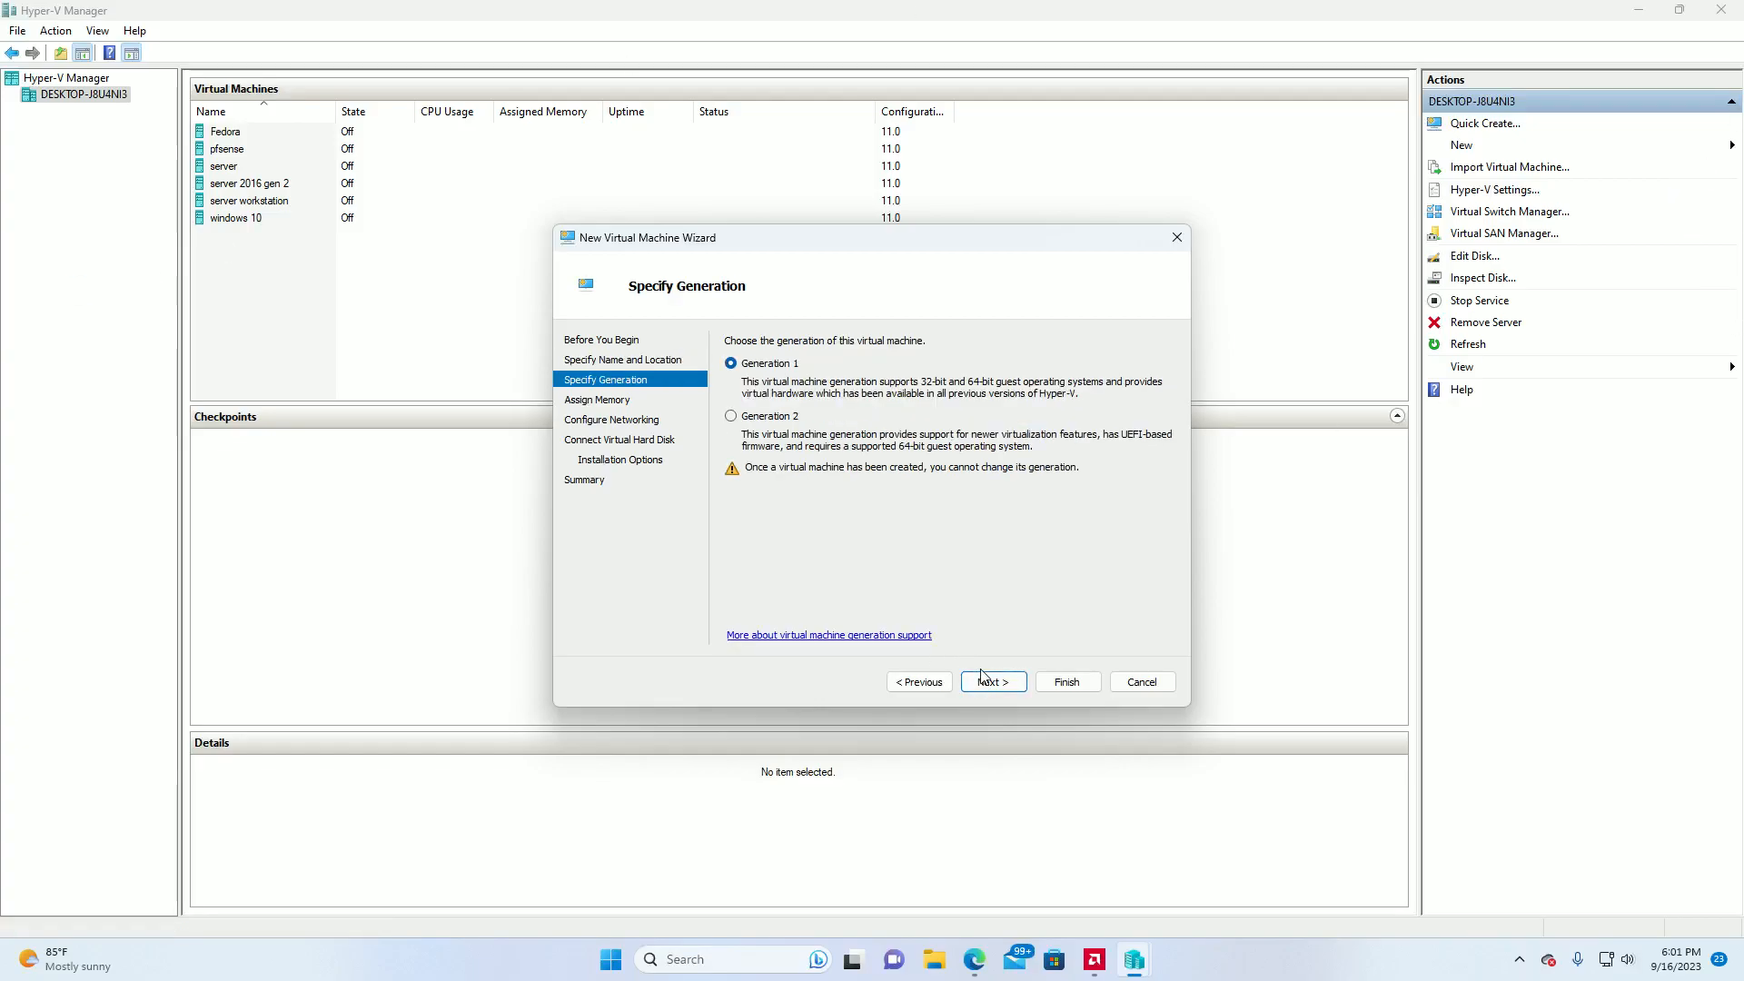
Make the new virtual machine Generation 2 and set its startup memory to 2050 MB.
click(731, 419)
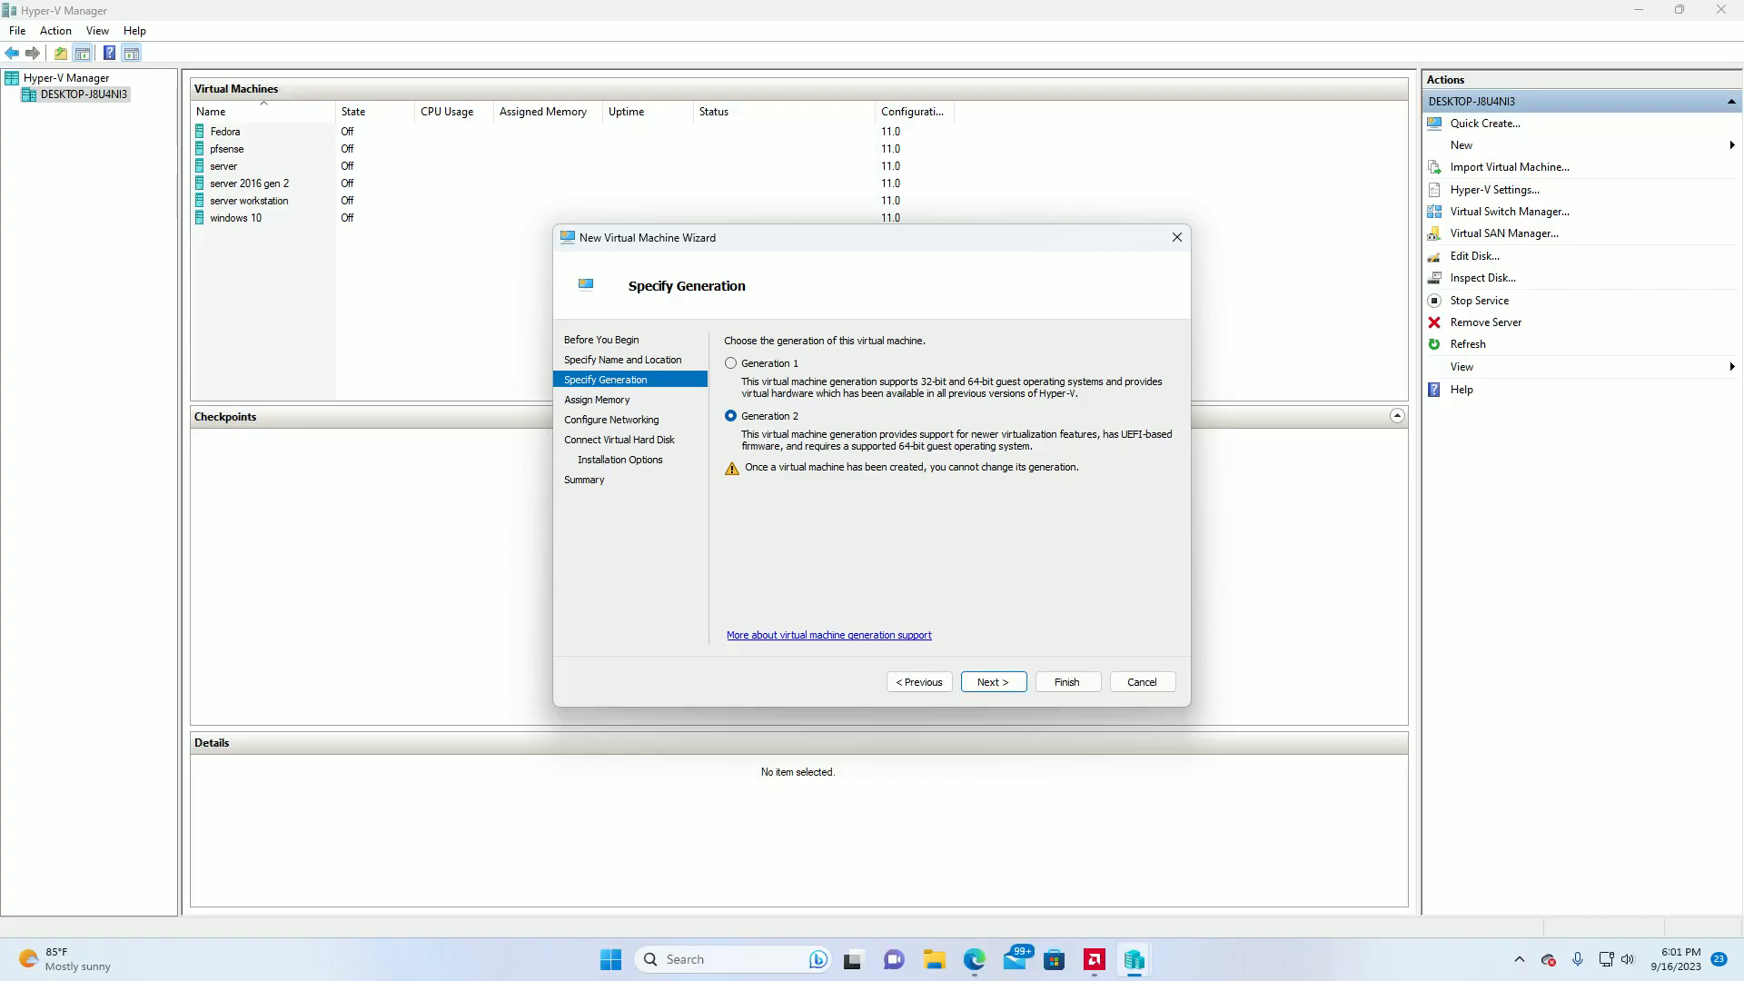
click(986, 683)
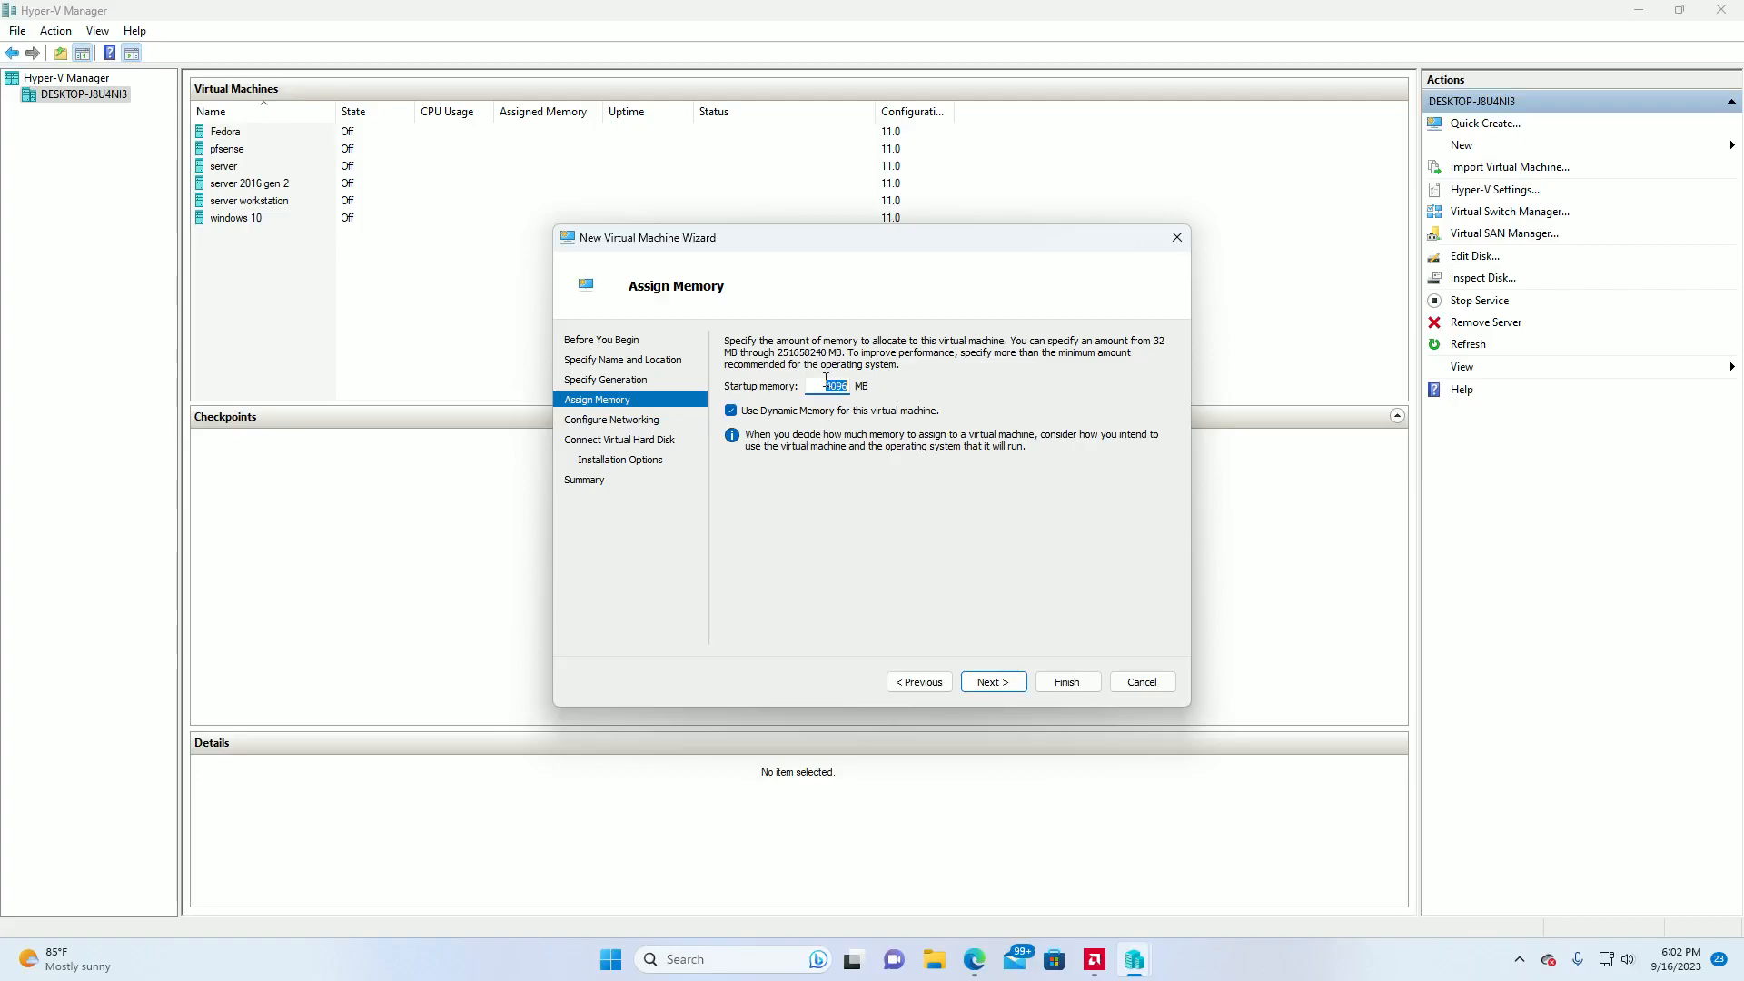
text(2050)
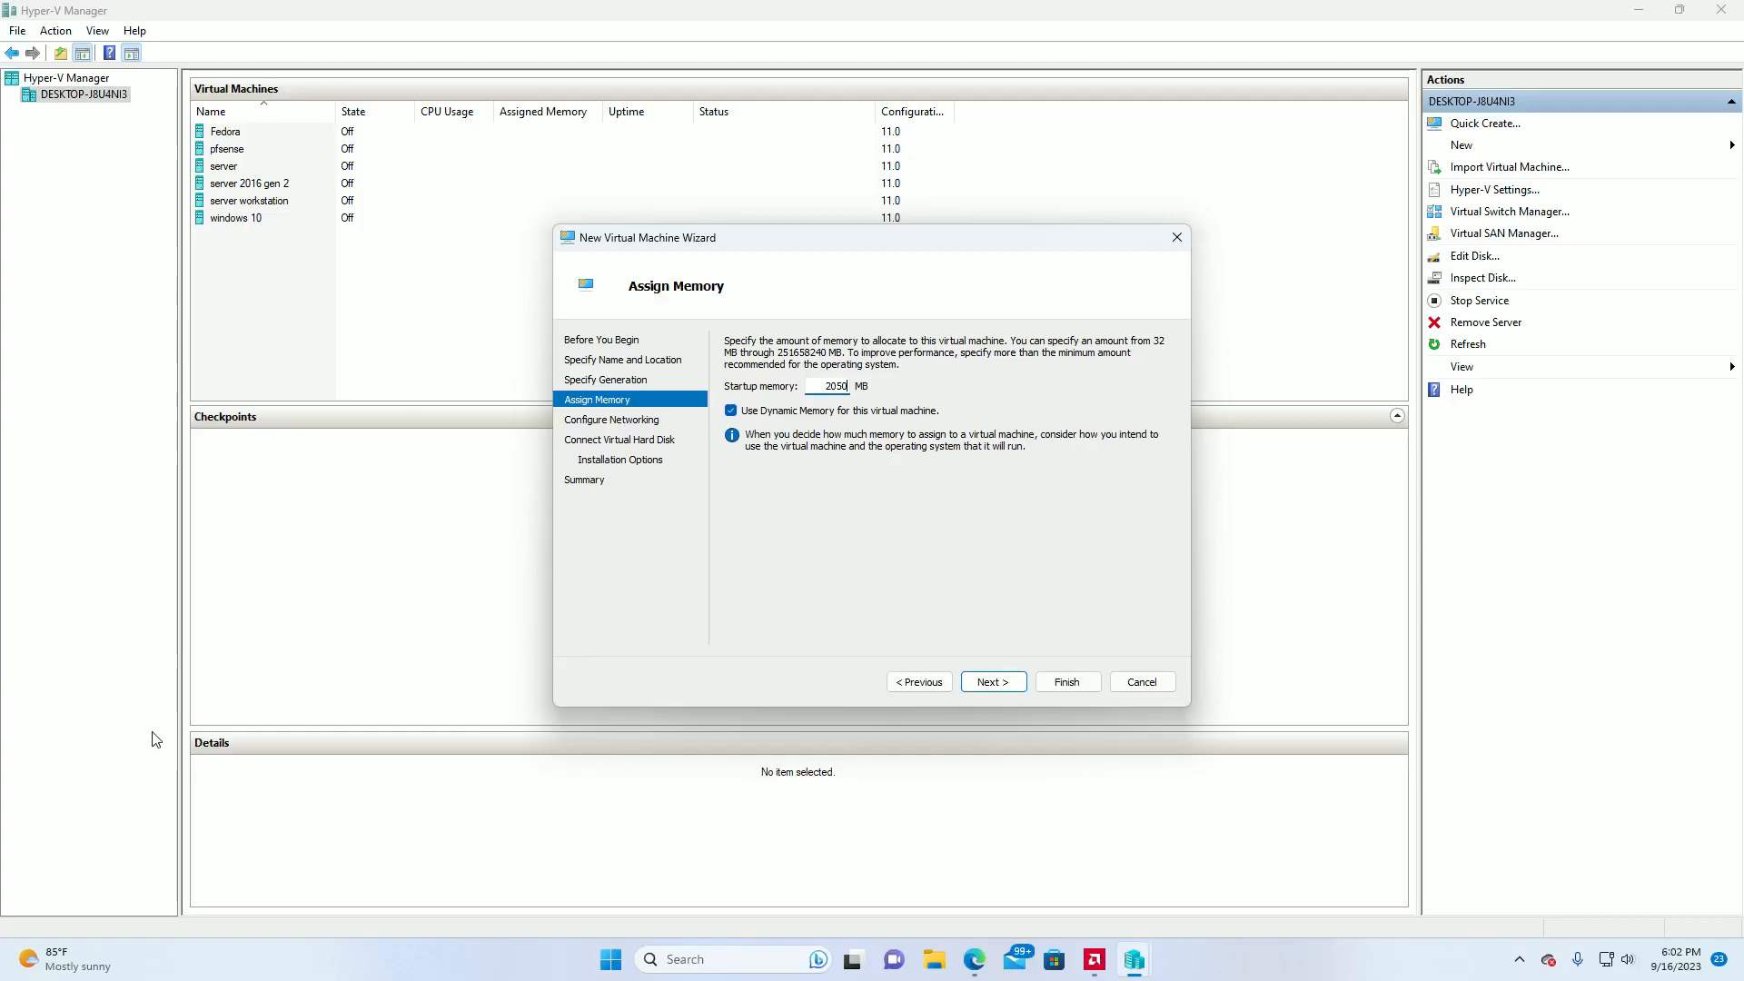
click(995, 682)
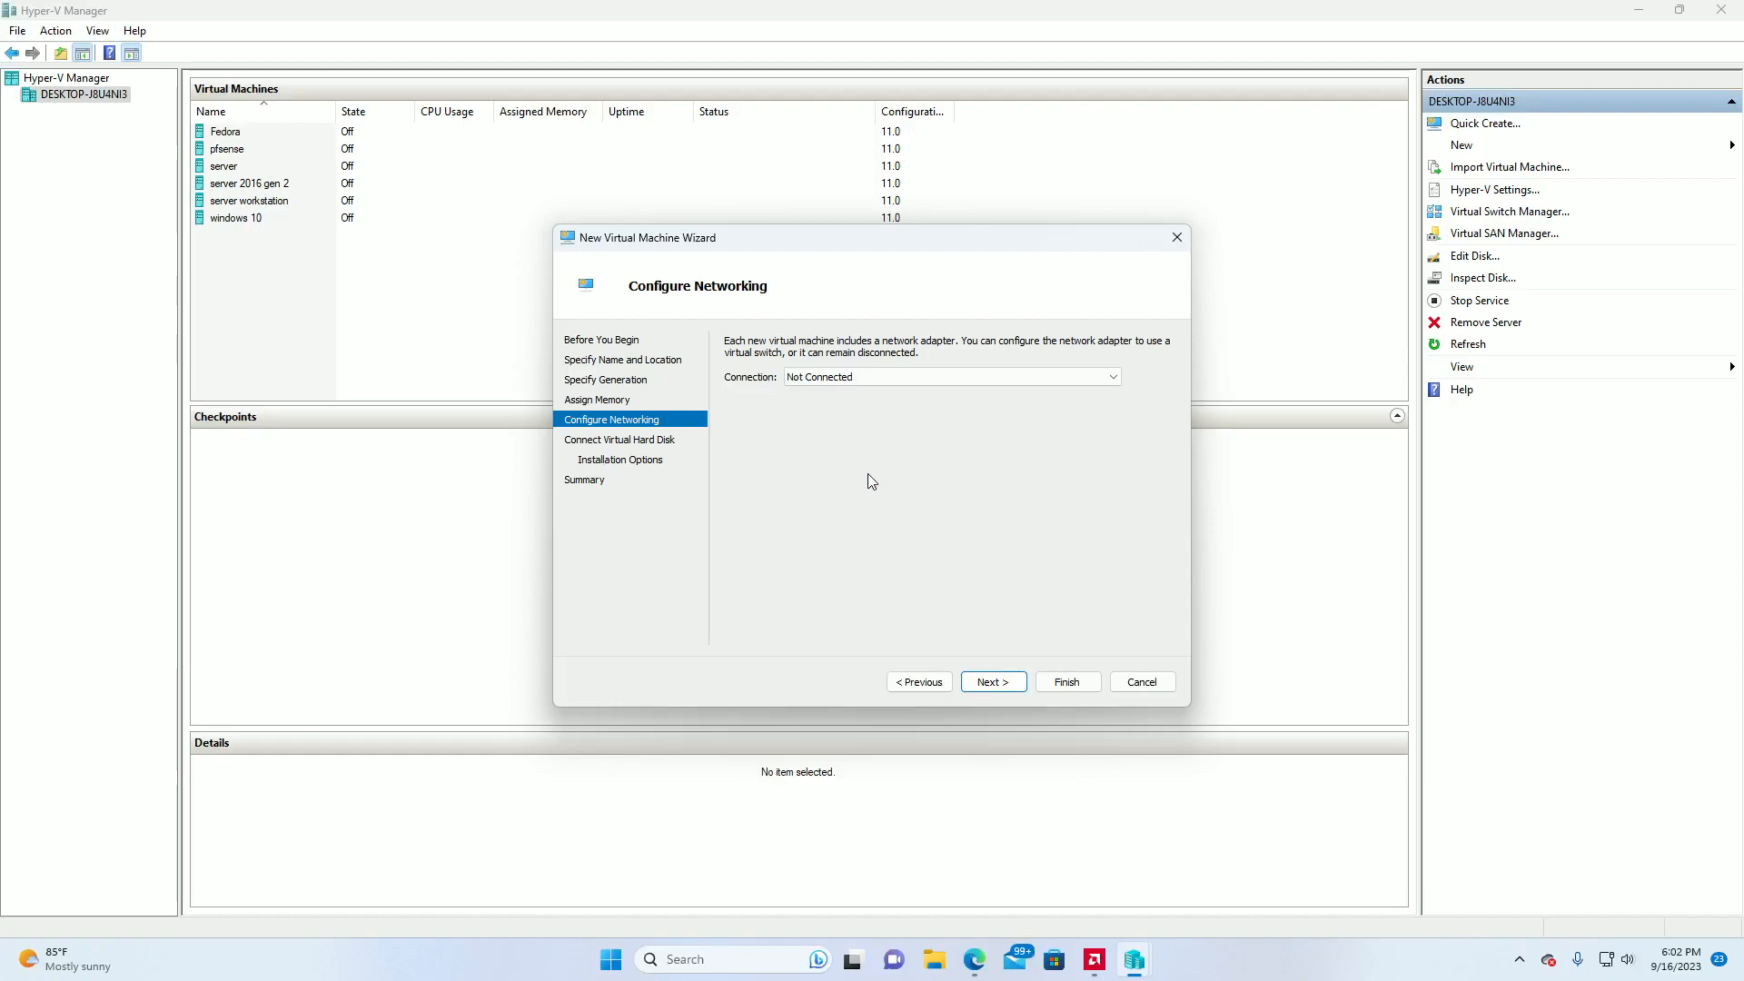
Connect the new virtual machine's network adapter to the last WAN switch in the connection choices.
click(1113, 377)
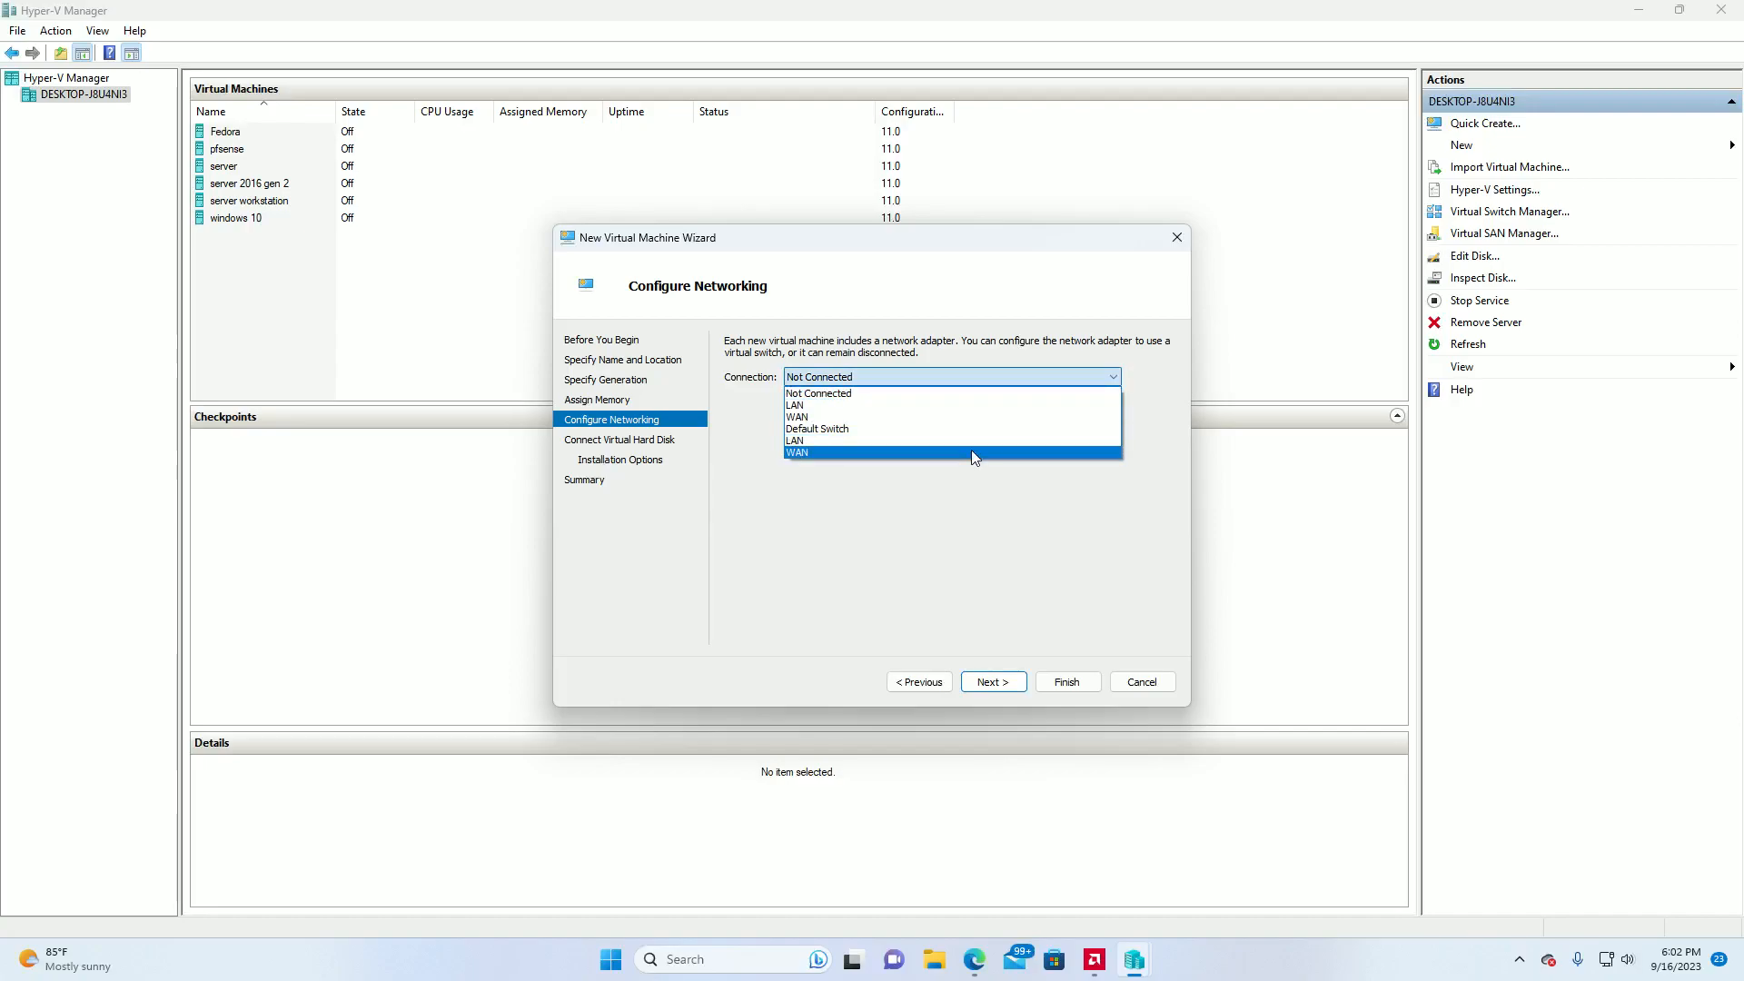
click(972, 452)
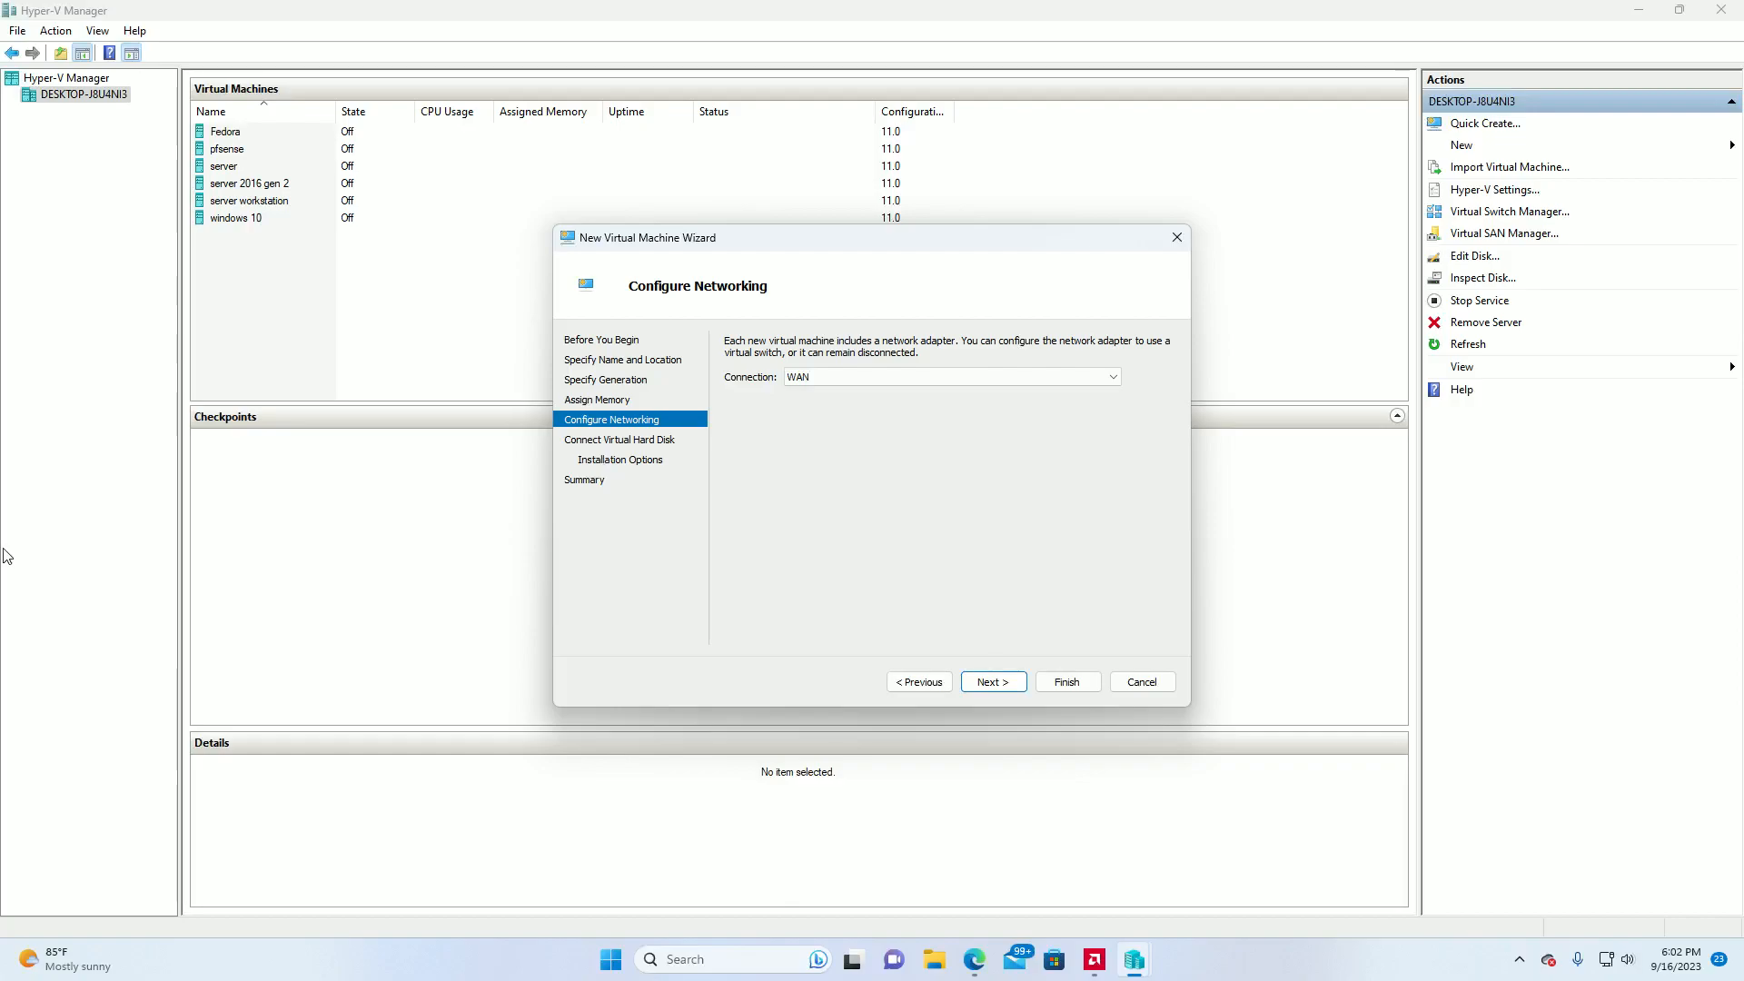
click(992, 683)
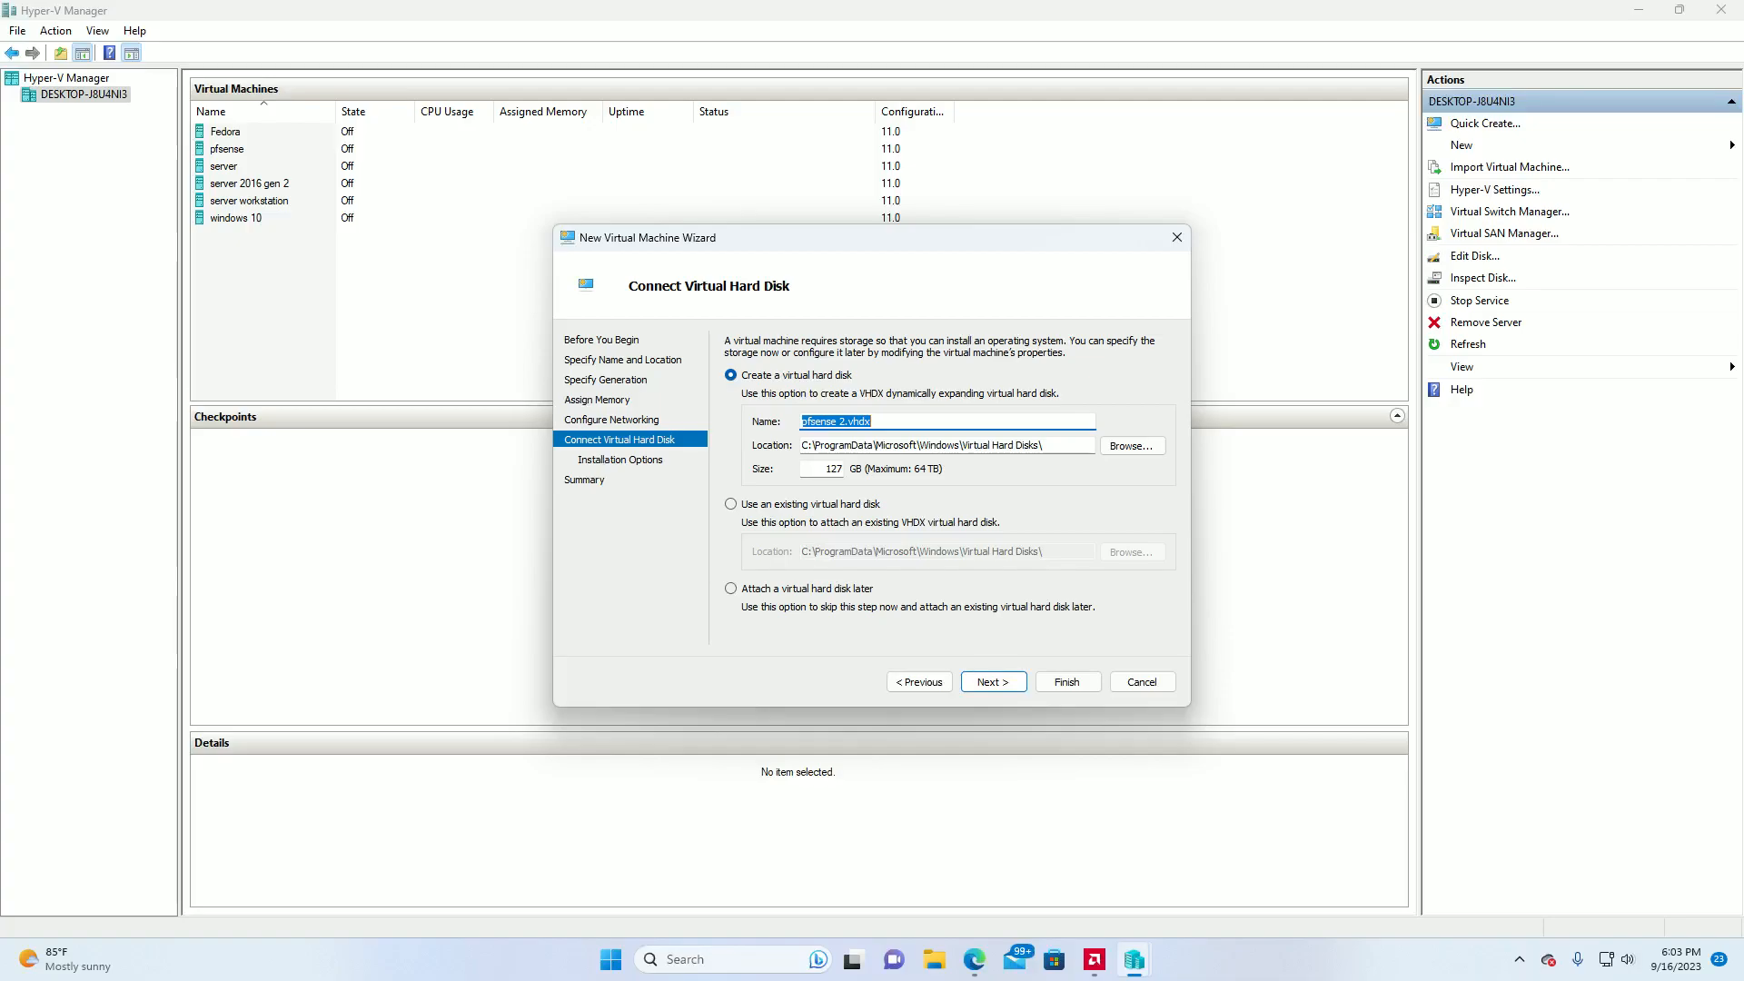
Set the size of the new virtual hard disk pfsense 2.vhdx to 15 GB and continue to the installation options.
click(823, 468)
drag(823, 469, 858, 475)
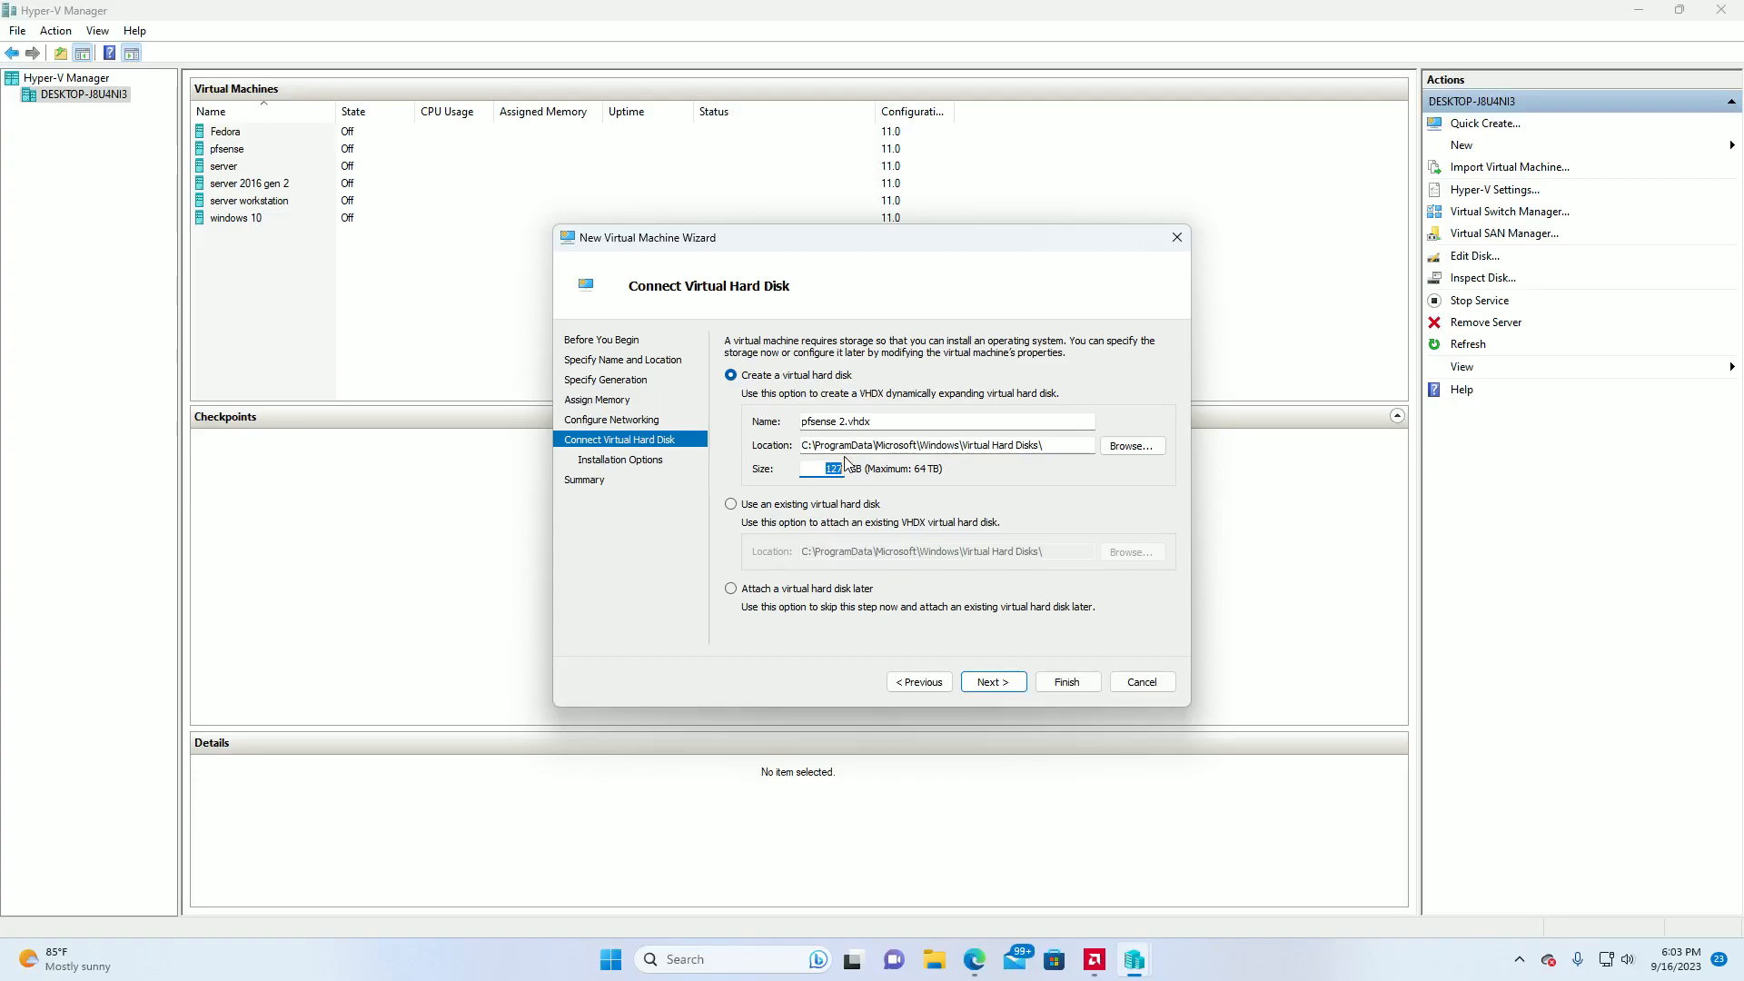
text(15)
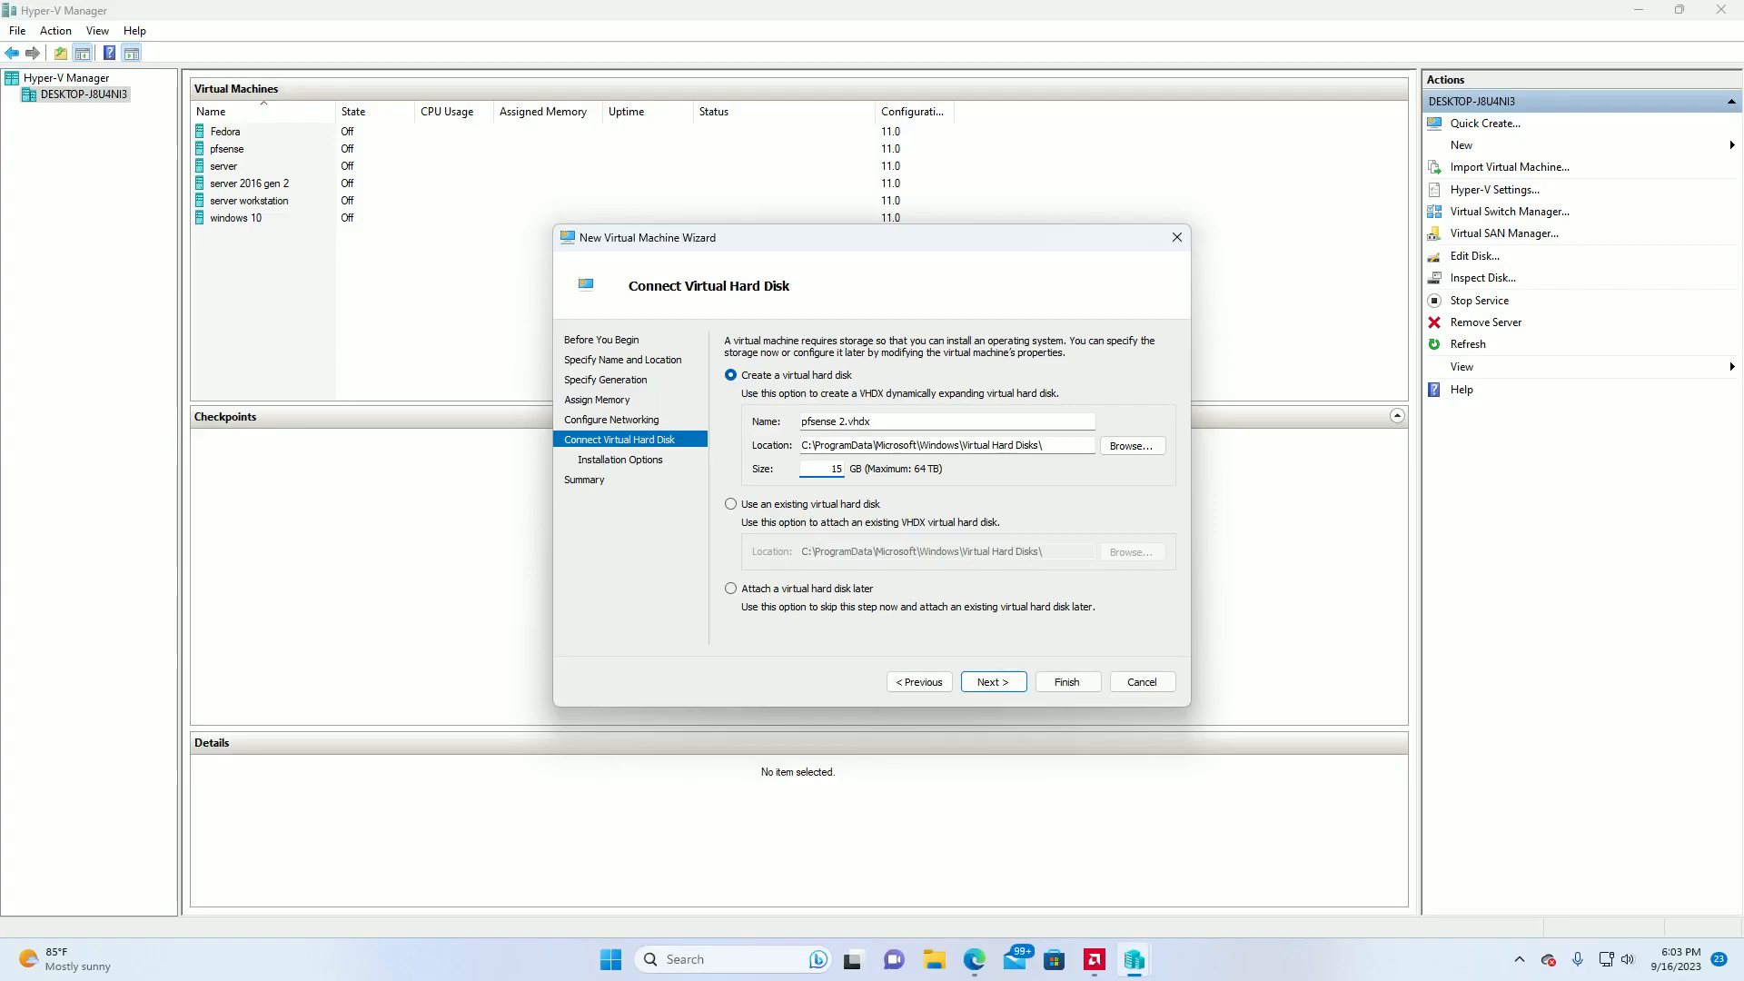
click(992, 680)
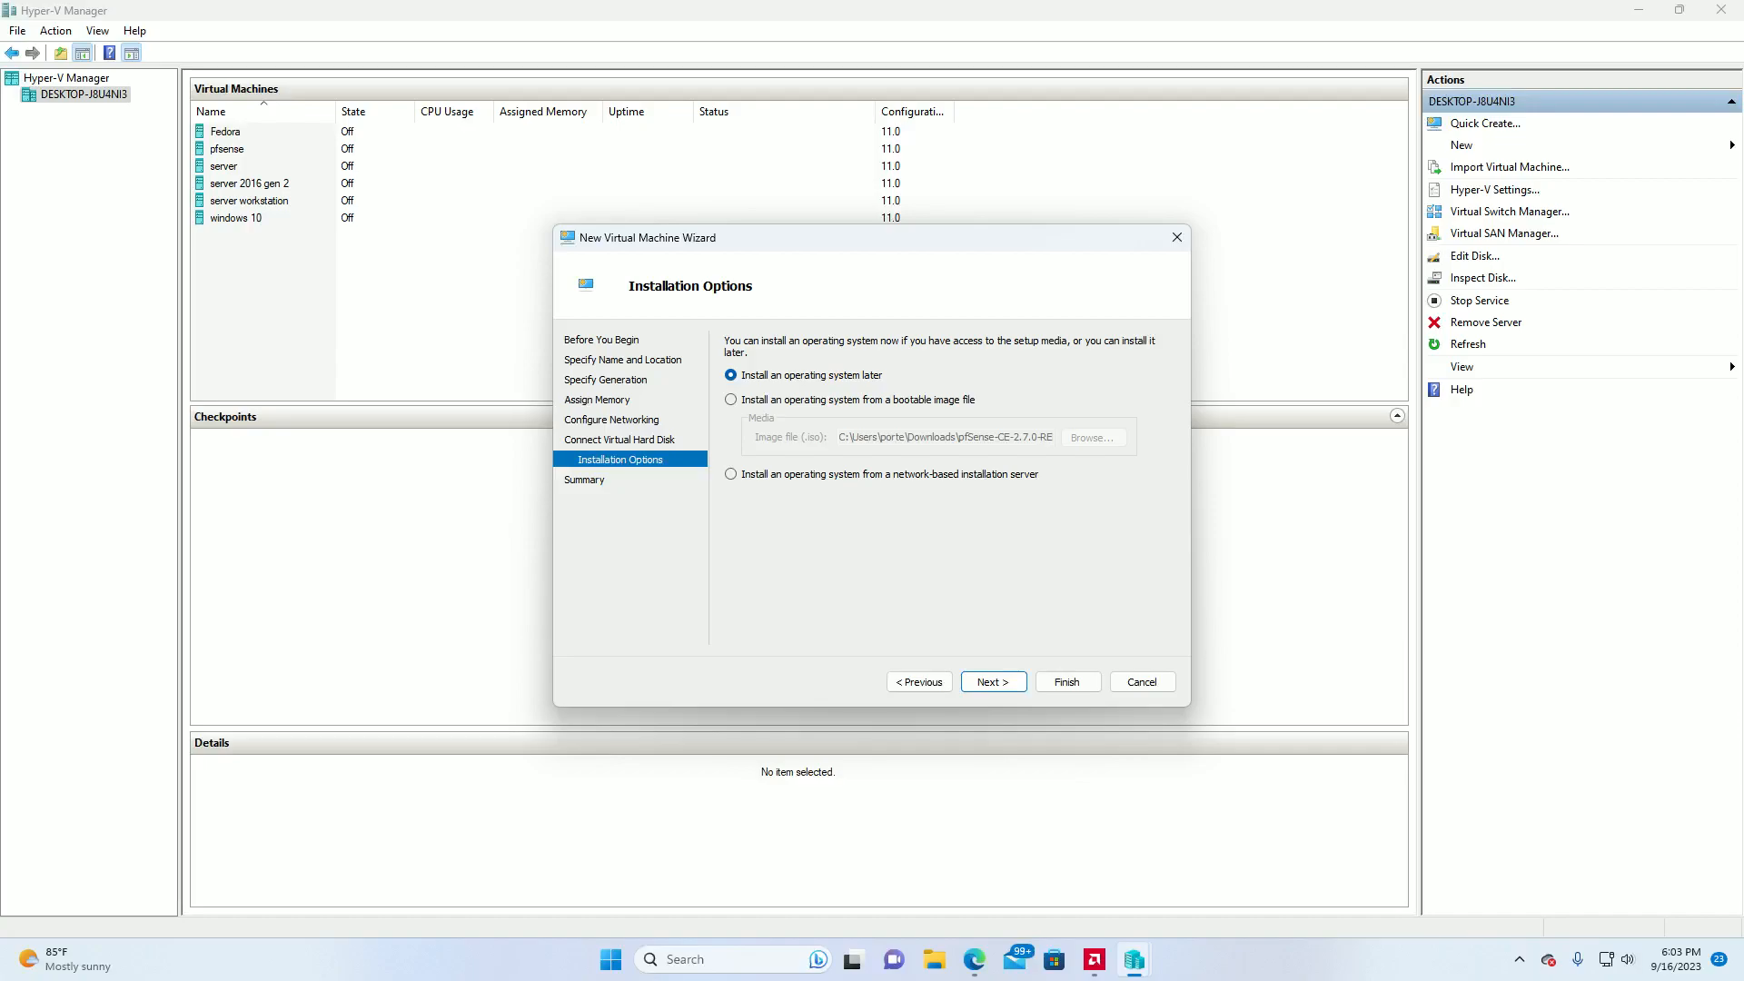
Choose to install the operating system from a bootable image file and look through the Downloads folder for images.
click(731, 400)
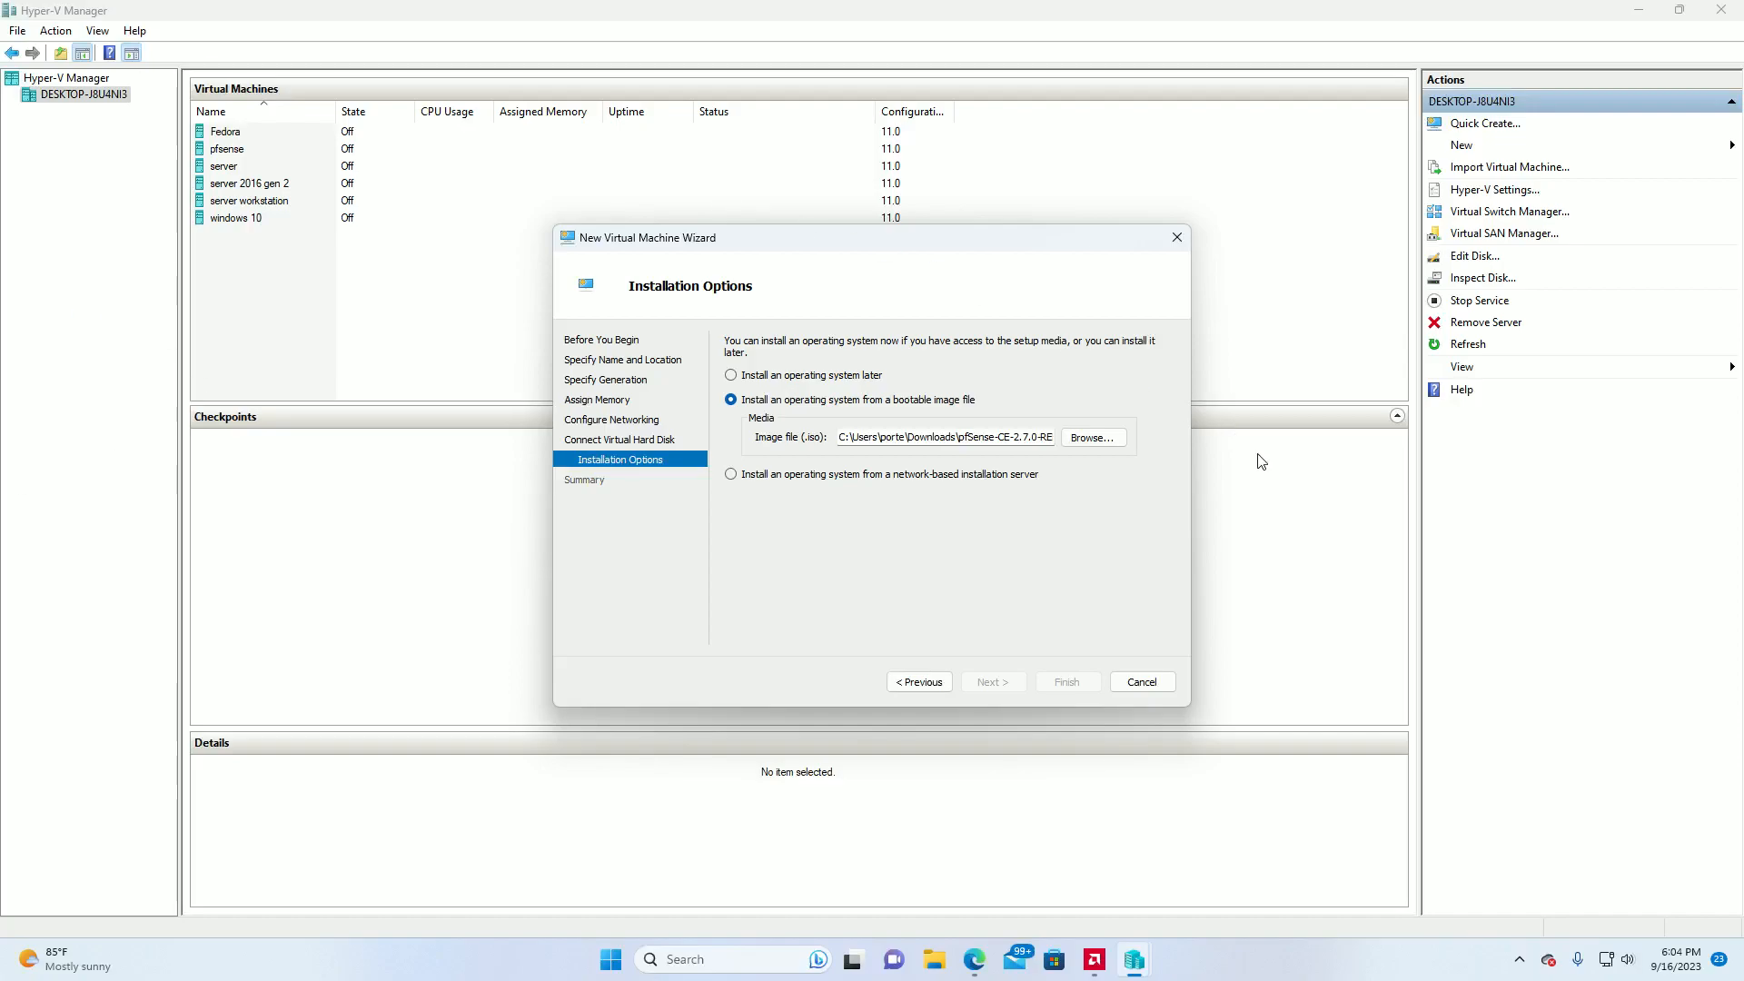
click(1101, 439)
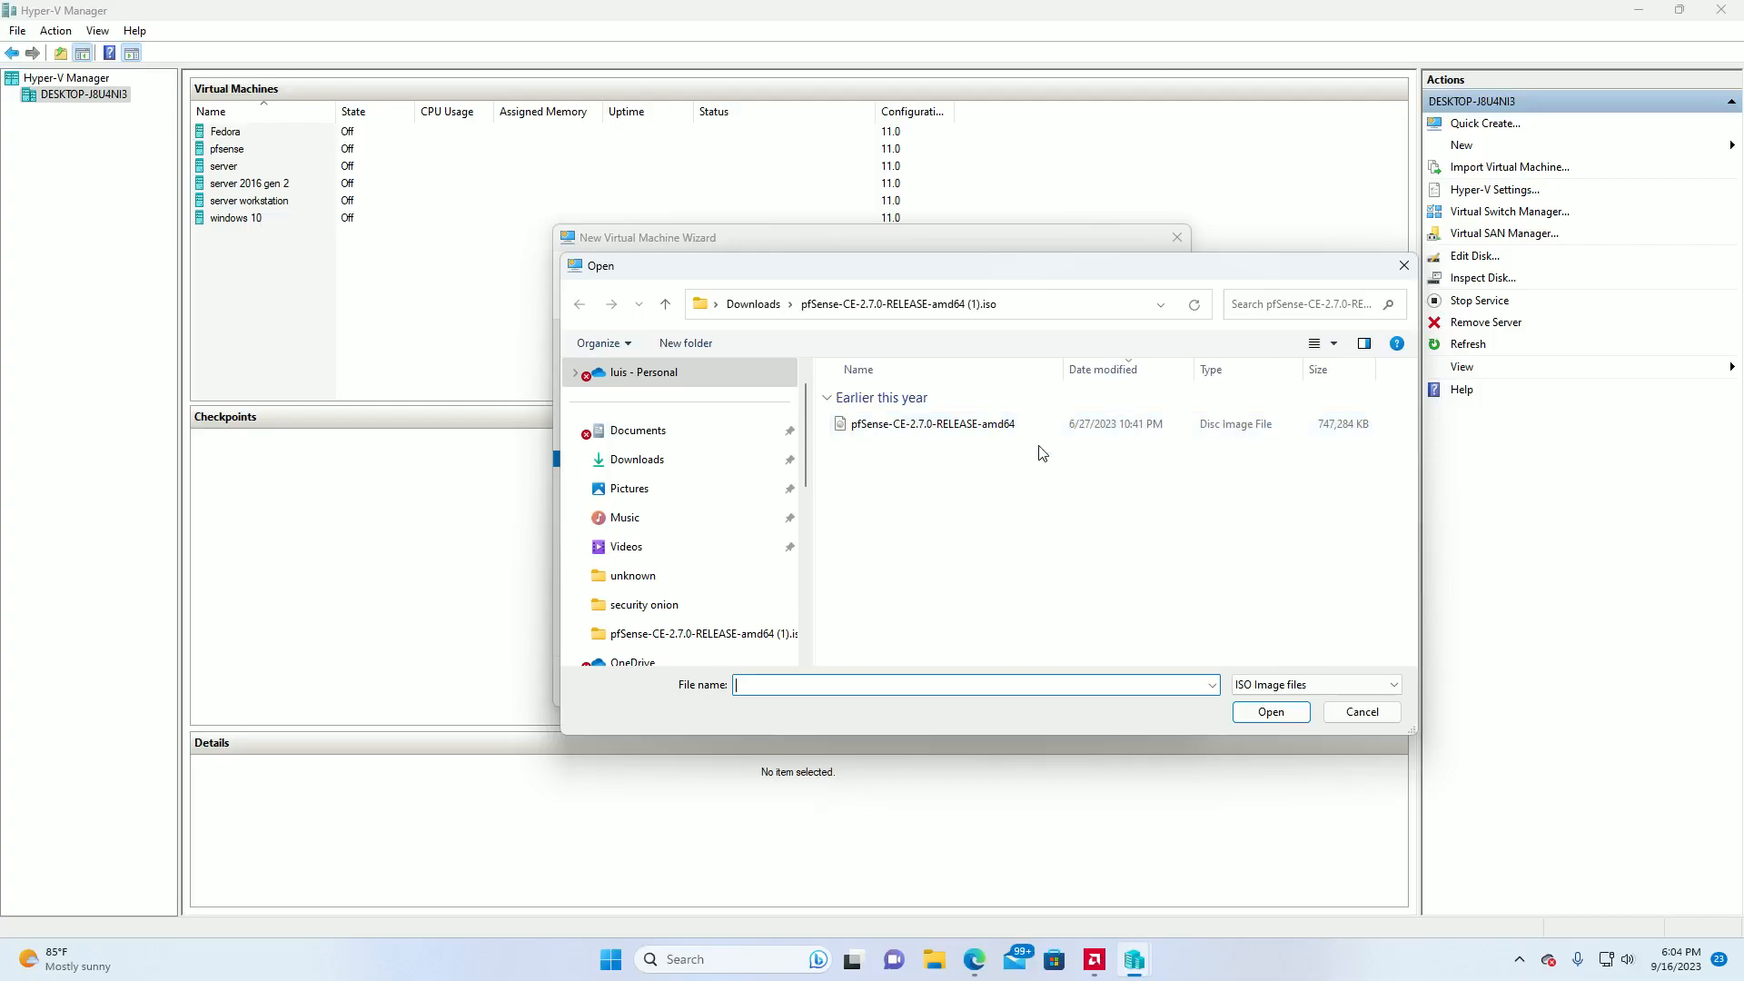
click(639, 460)
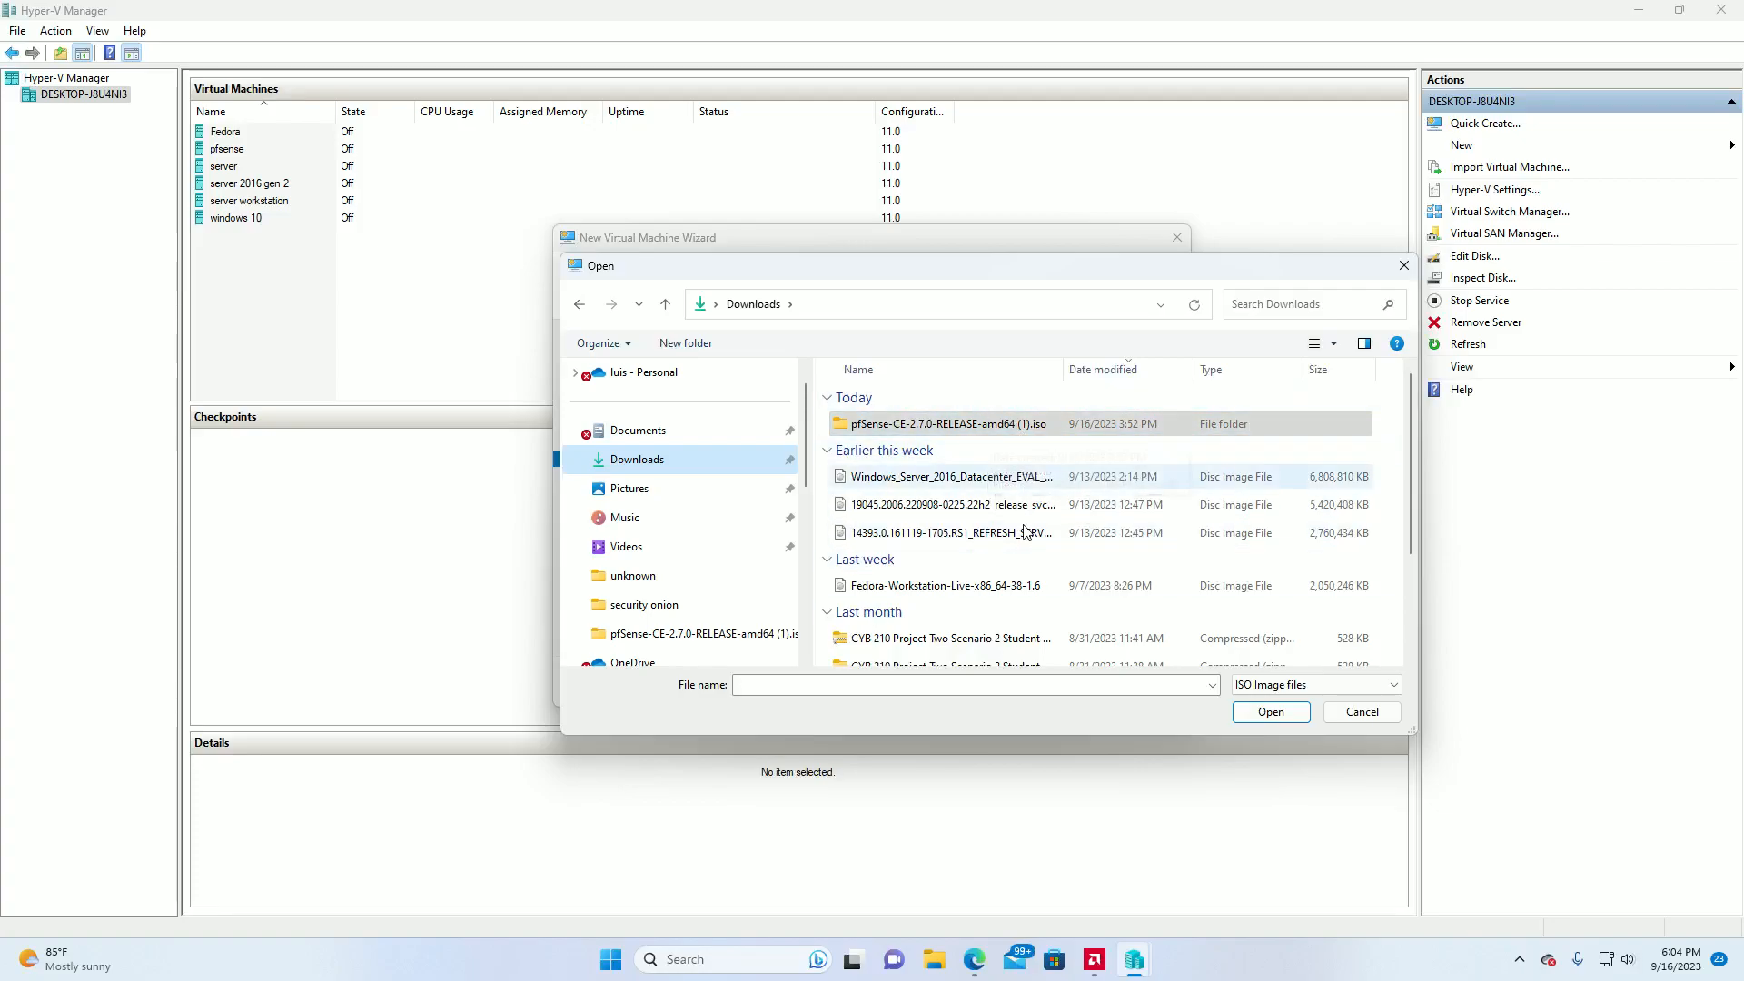
scroll(689, 441, up, 1)
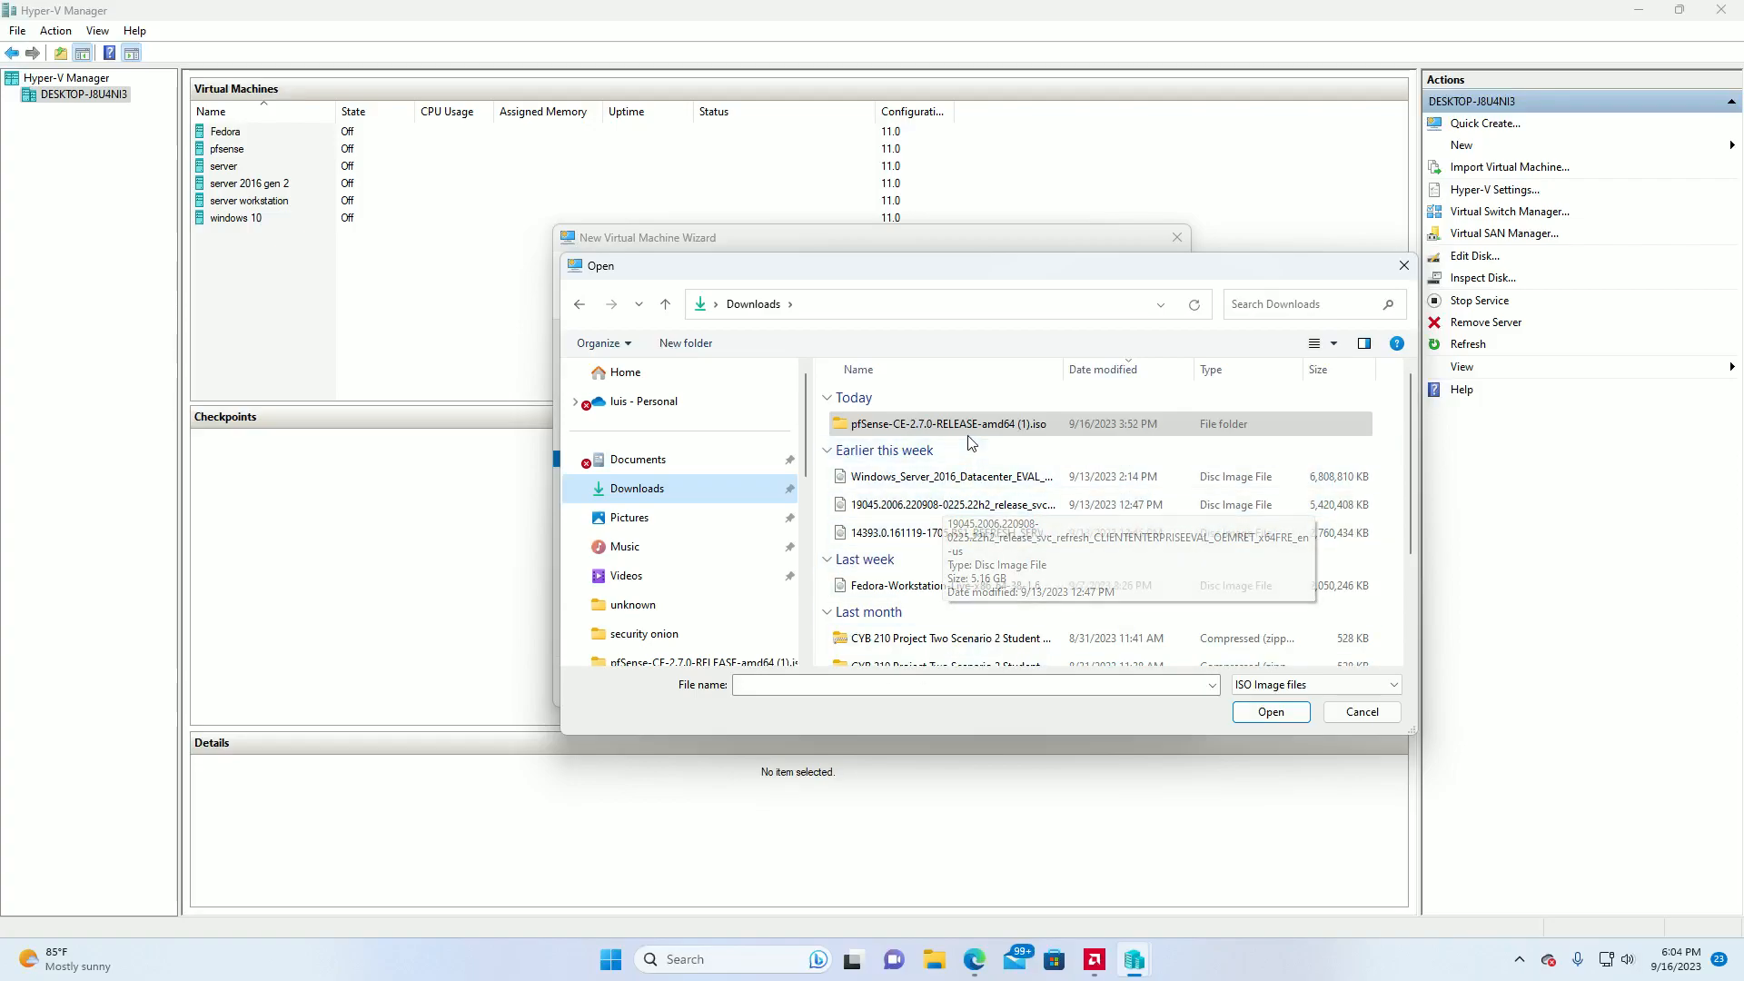
click(1404, 265)
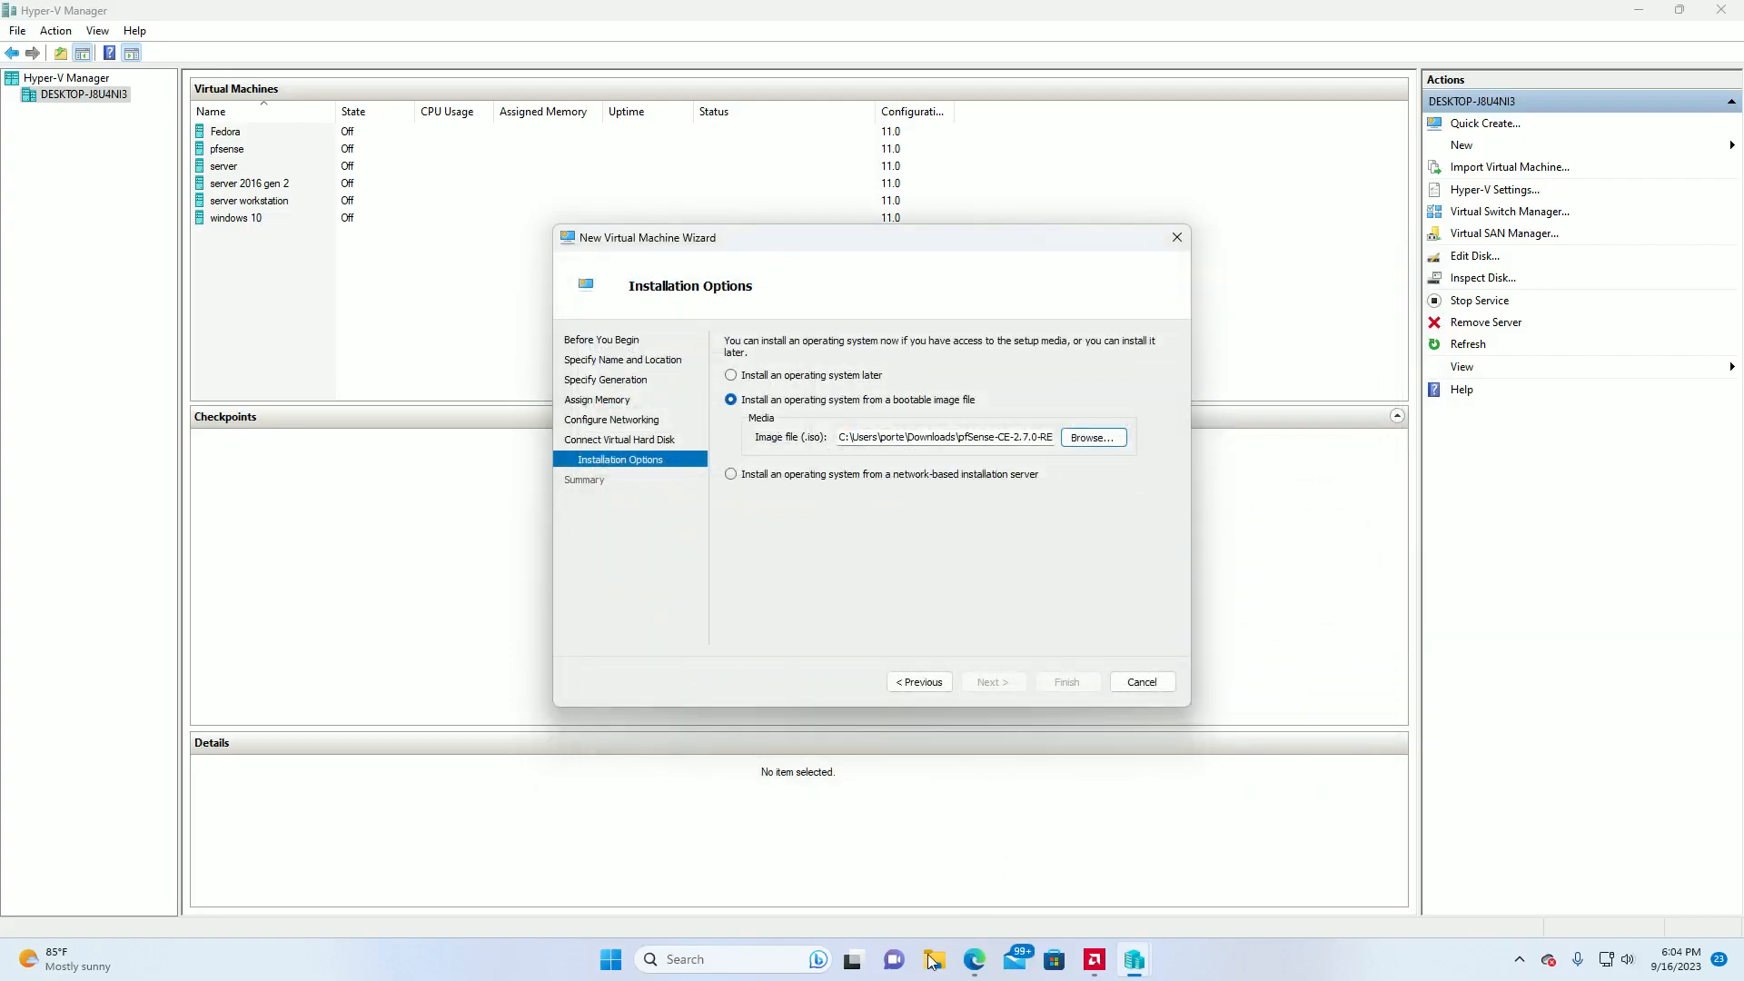
Check File Explorer for the downloaded pfSense image files, close it and return to the New Virtual Machine Wizard.
click(943, 965)
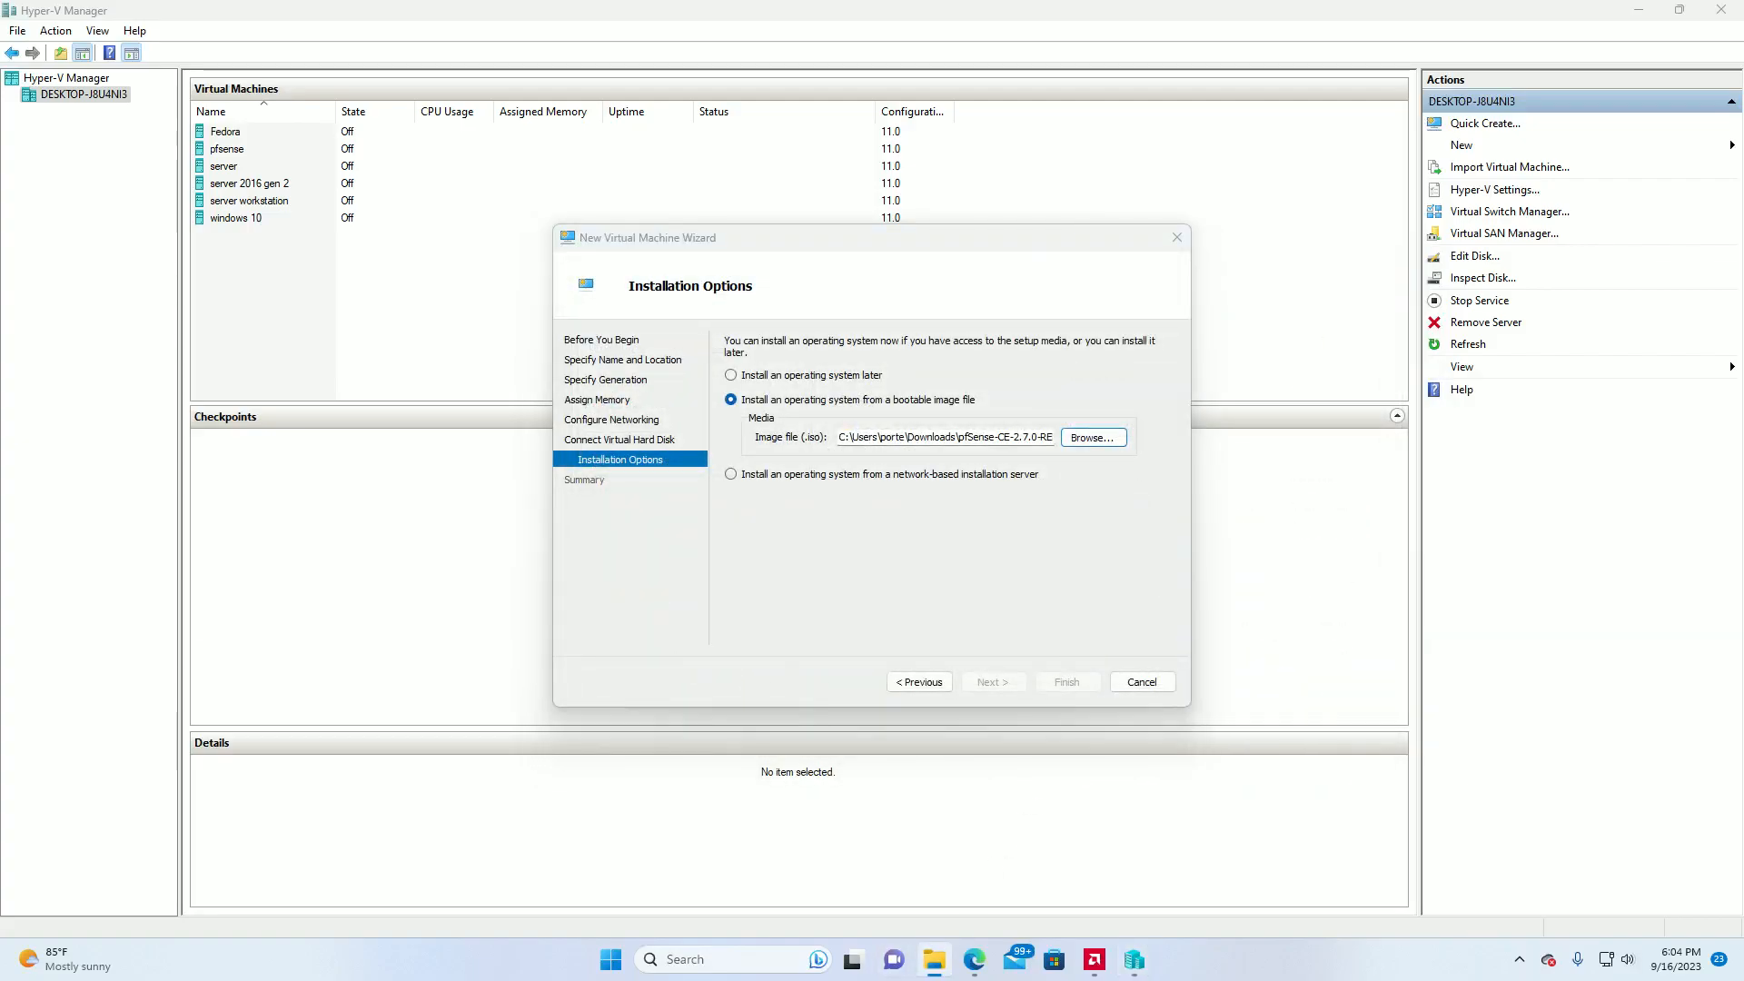
drag(0, 113, 727, 179)
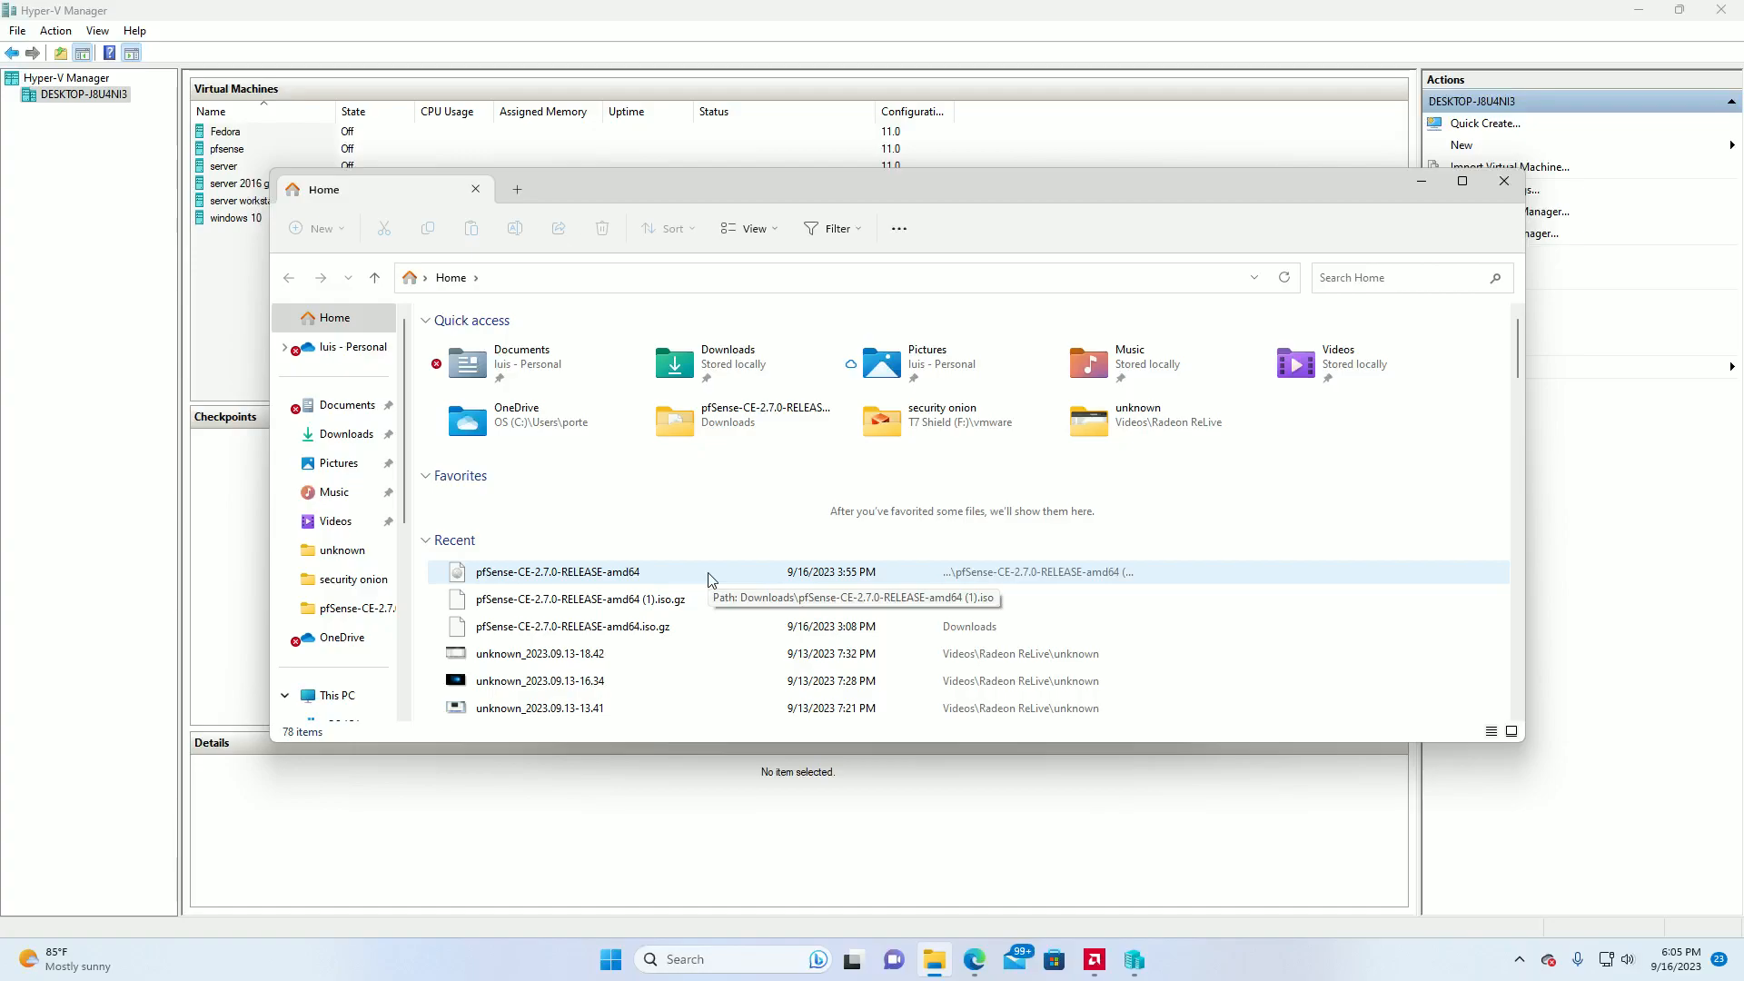
click(1505, 181)
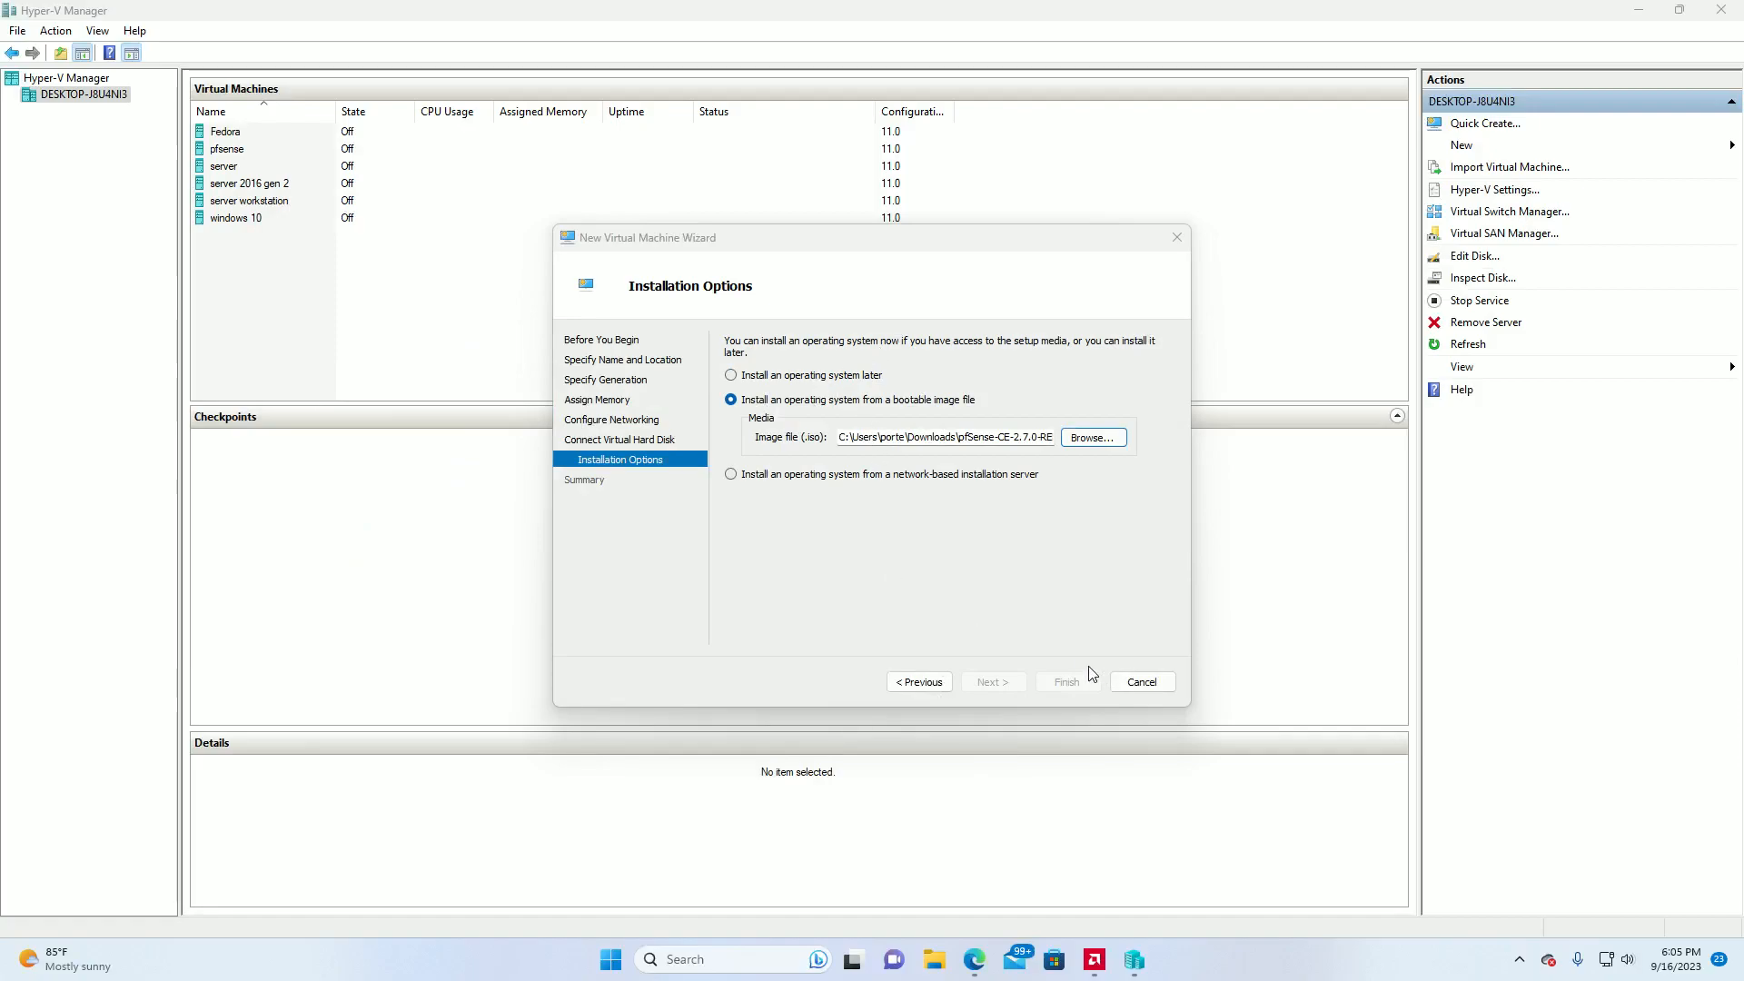
click(902, 567)
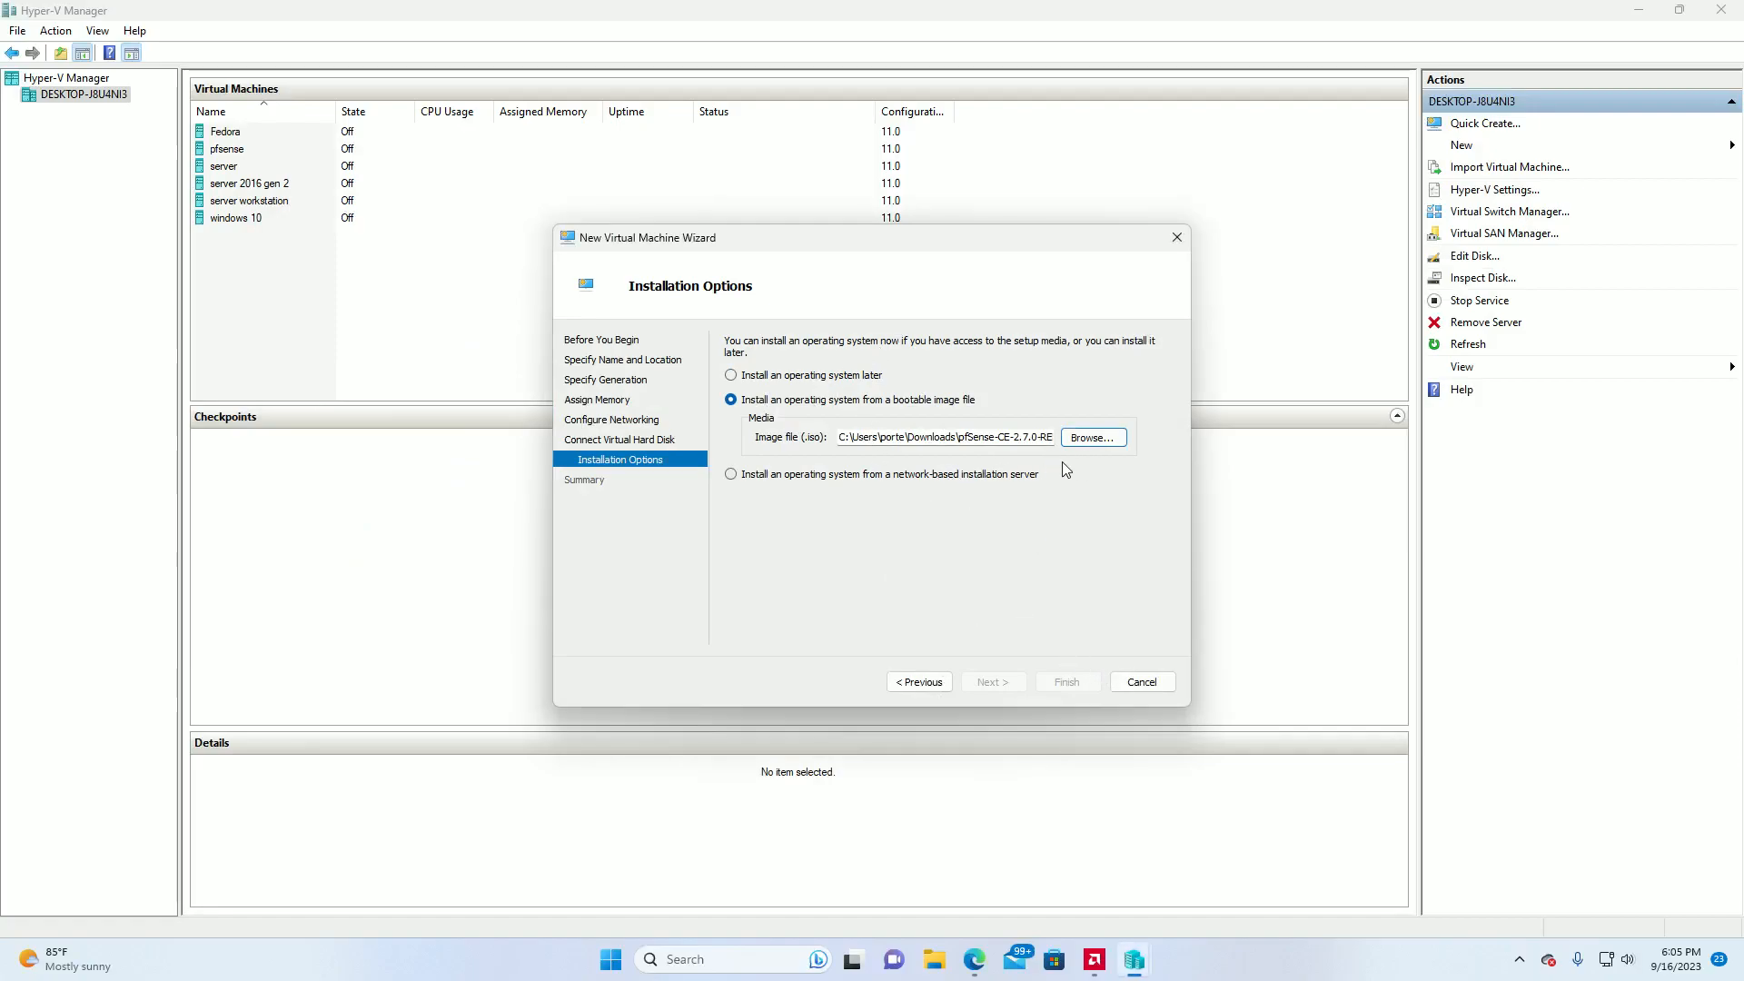
Use the pfSense-CE-2.7.0-RELEASE-amd64 disc image as the installation media and finish creating the virtual machine.
click(1048, 436)
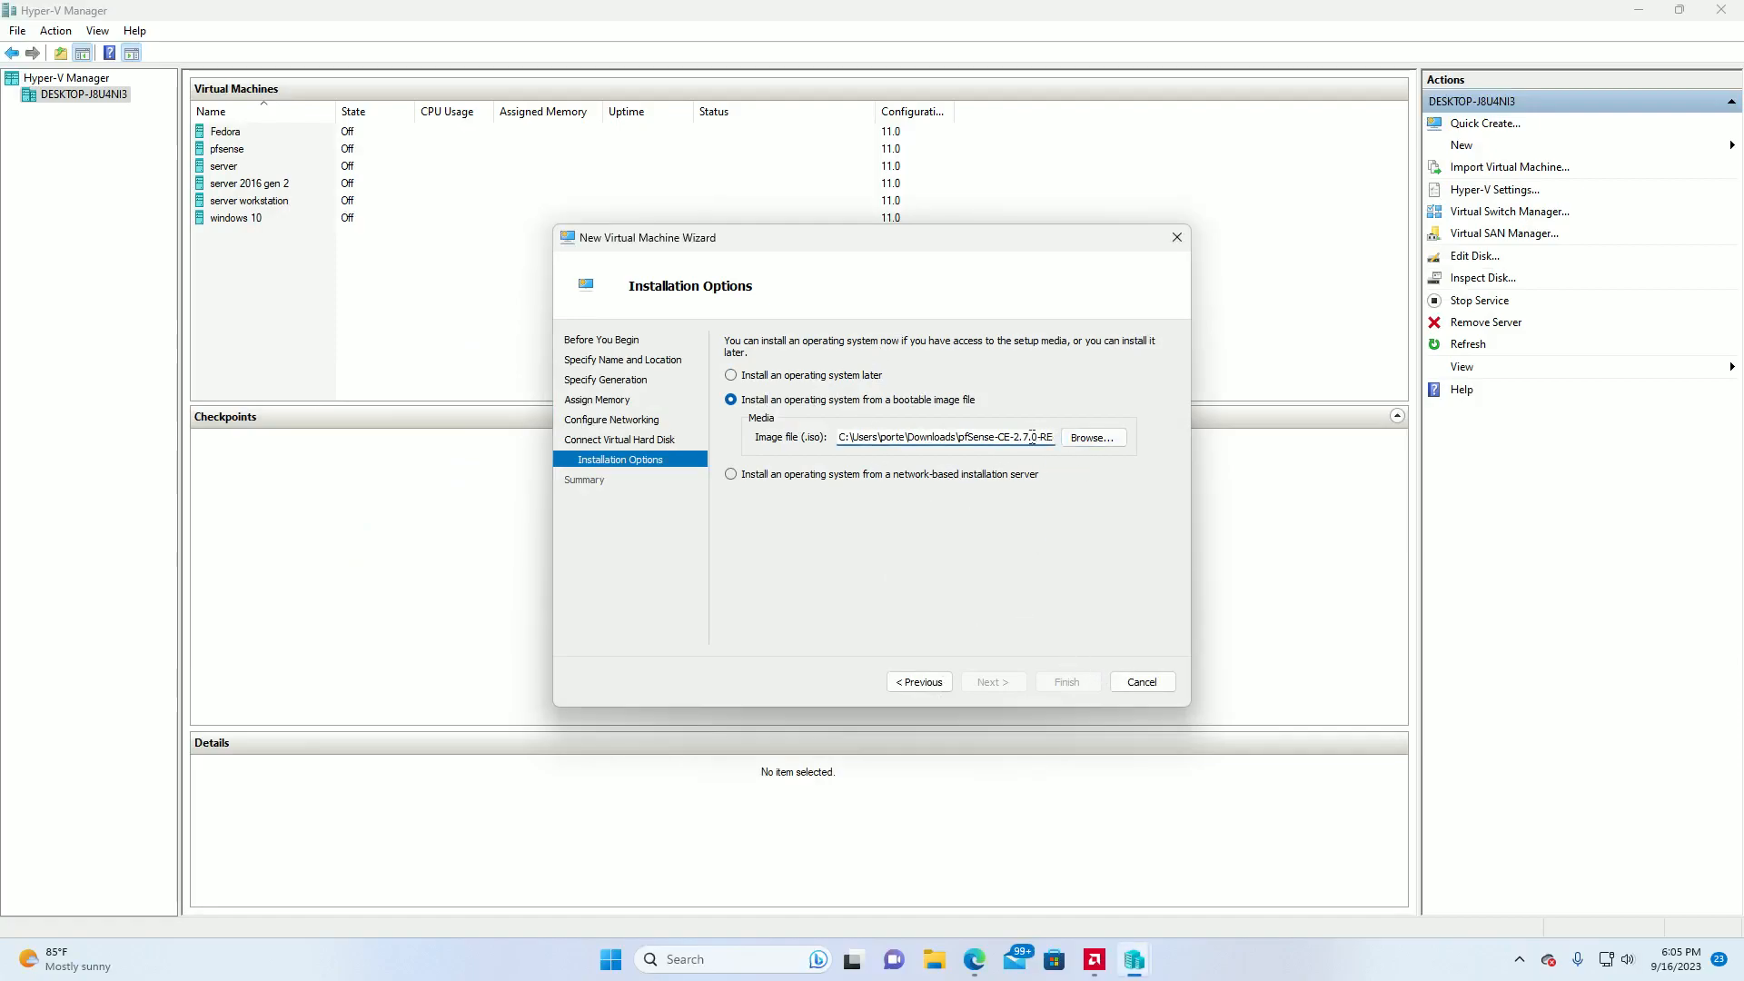
click(1081, 441)
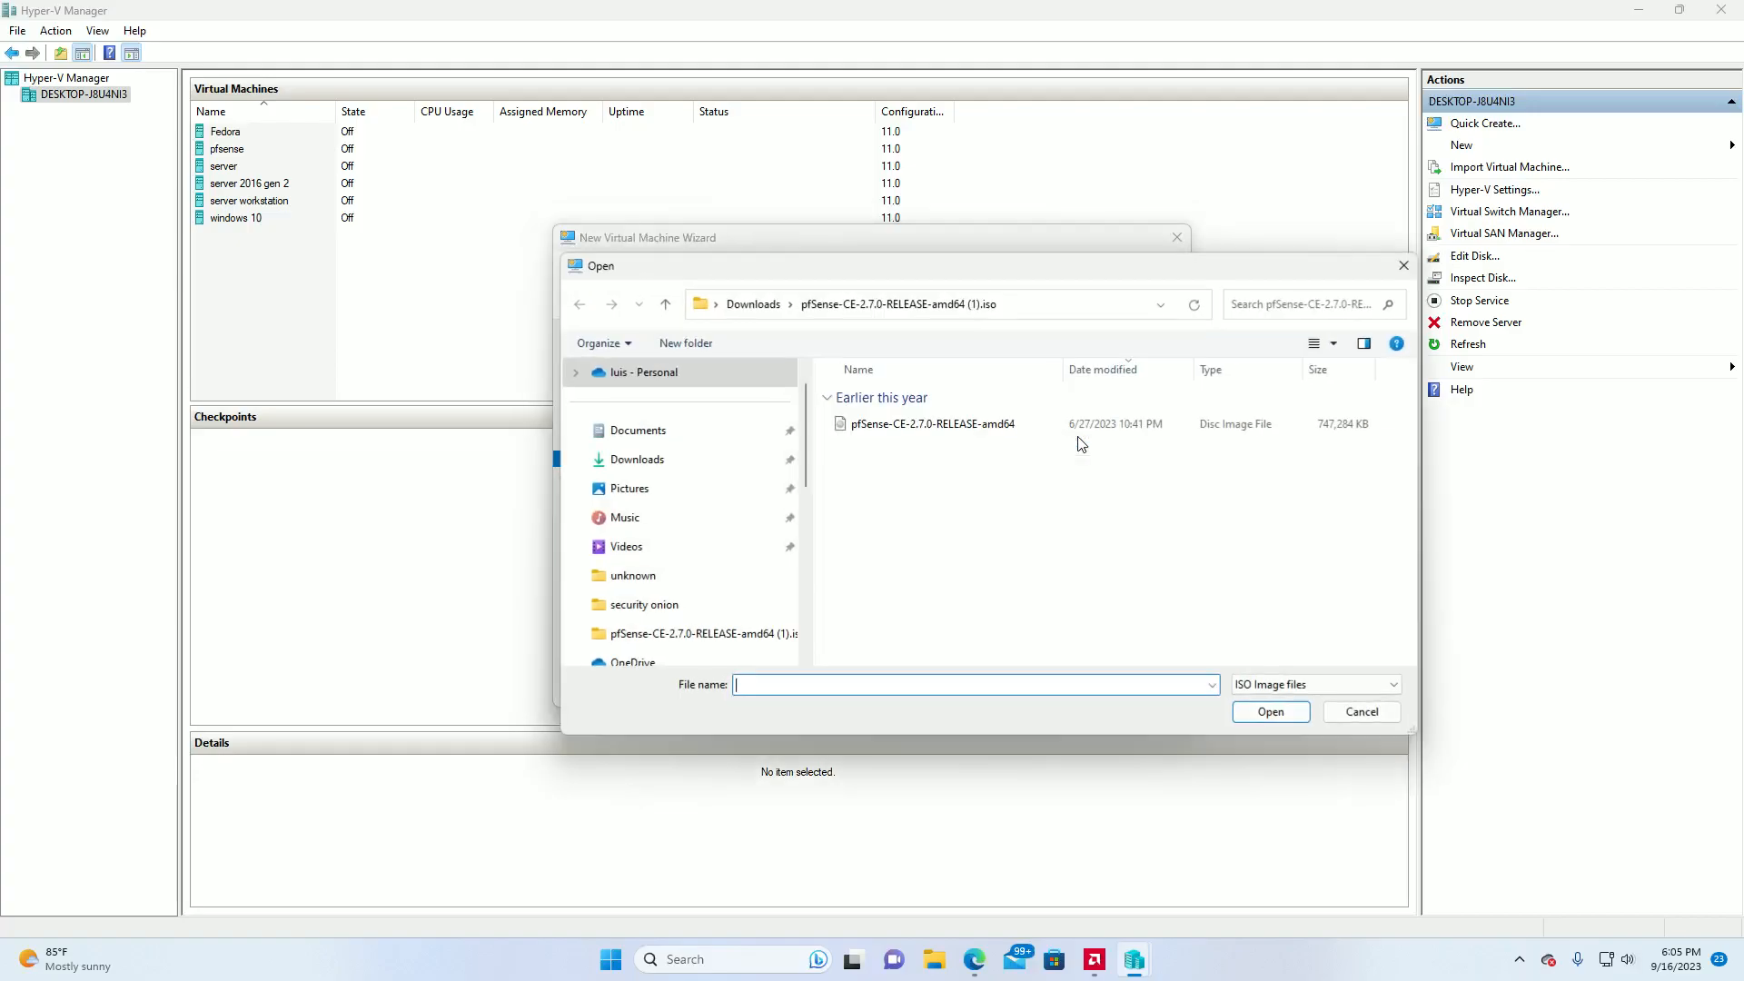
click(977, 427)
click(1240, 712)
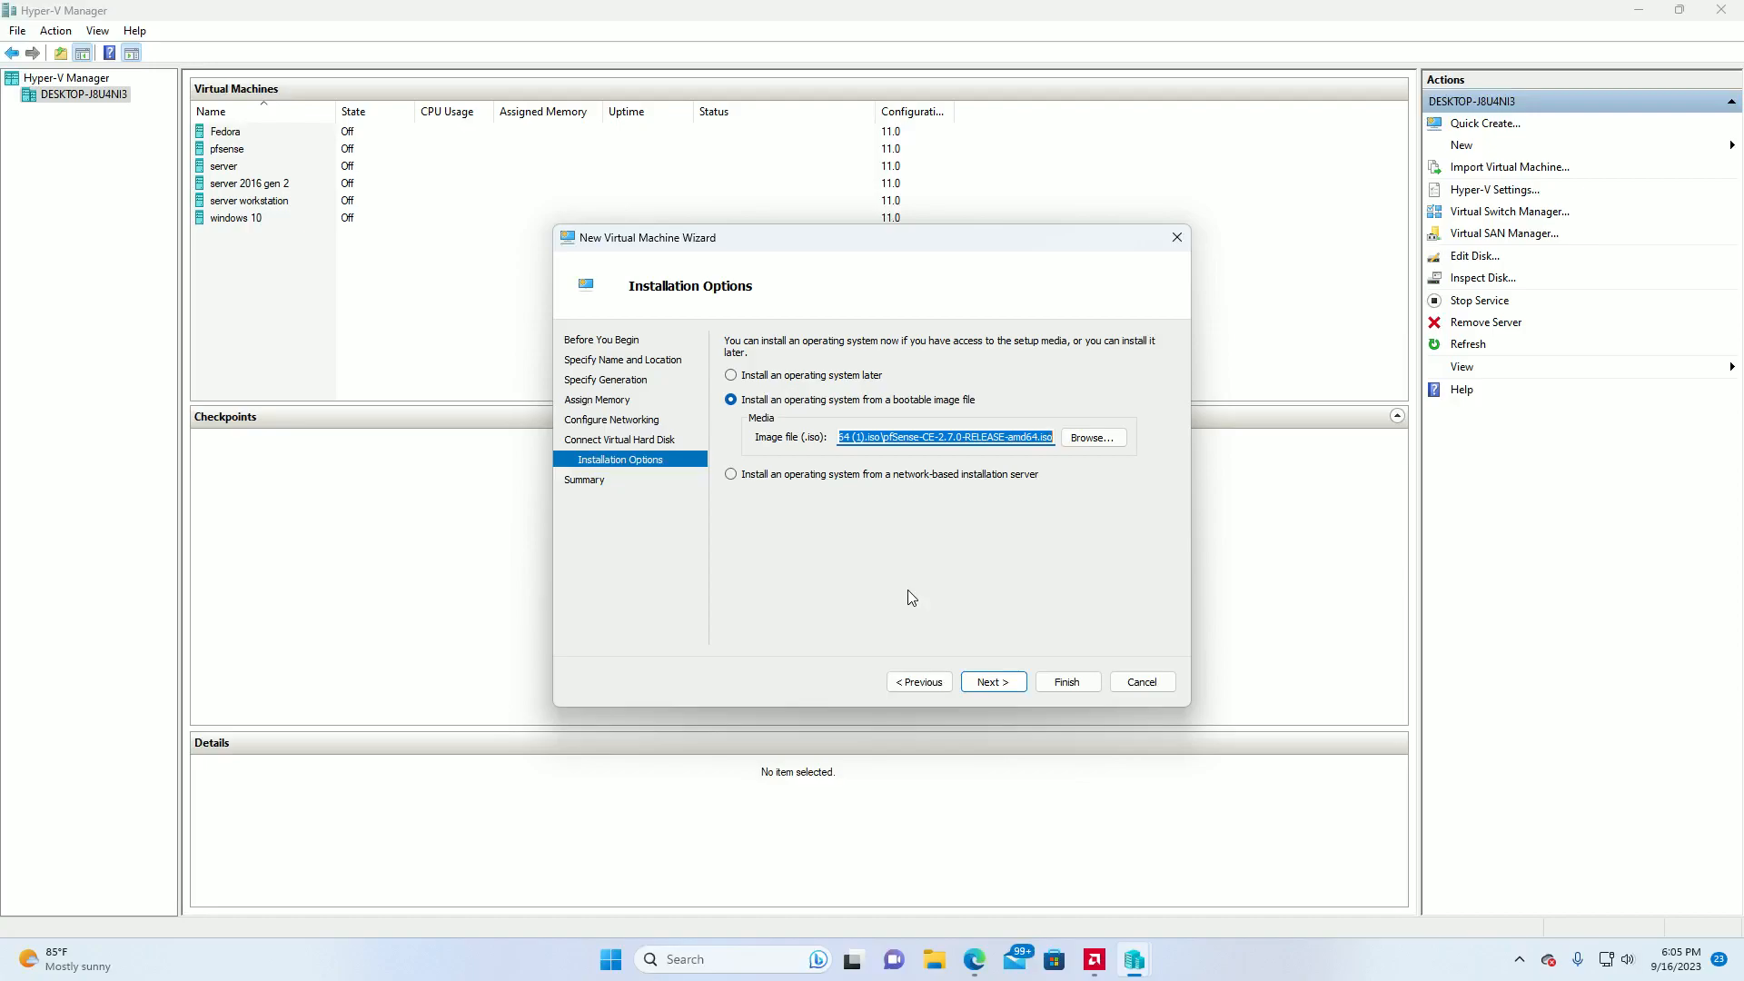
click(991, 682)
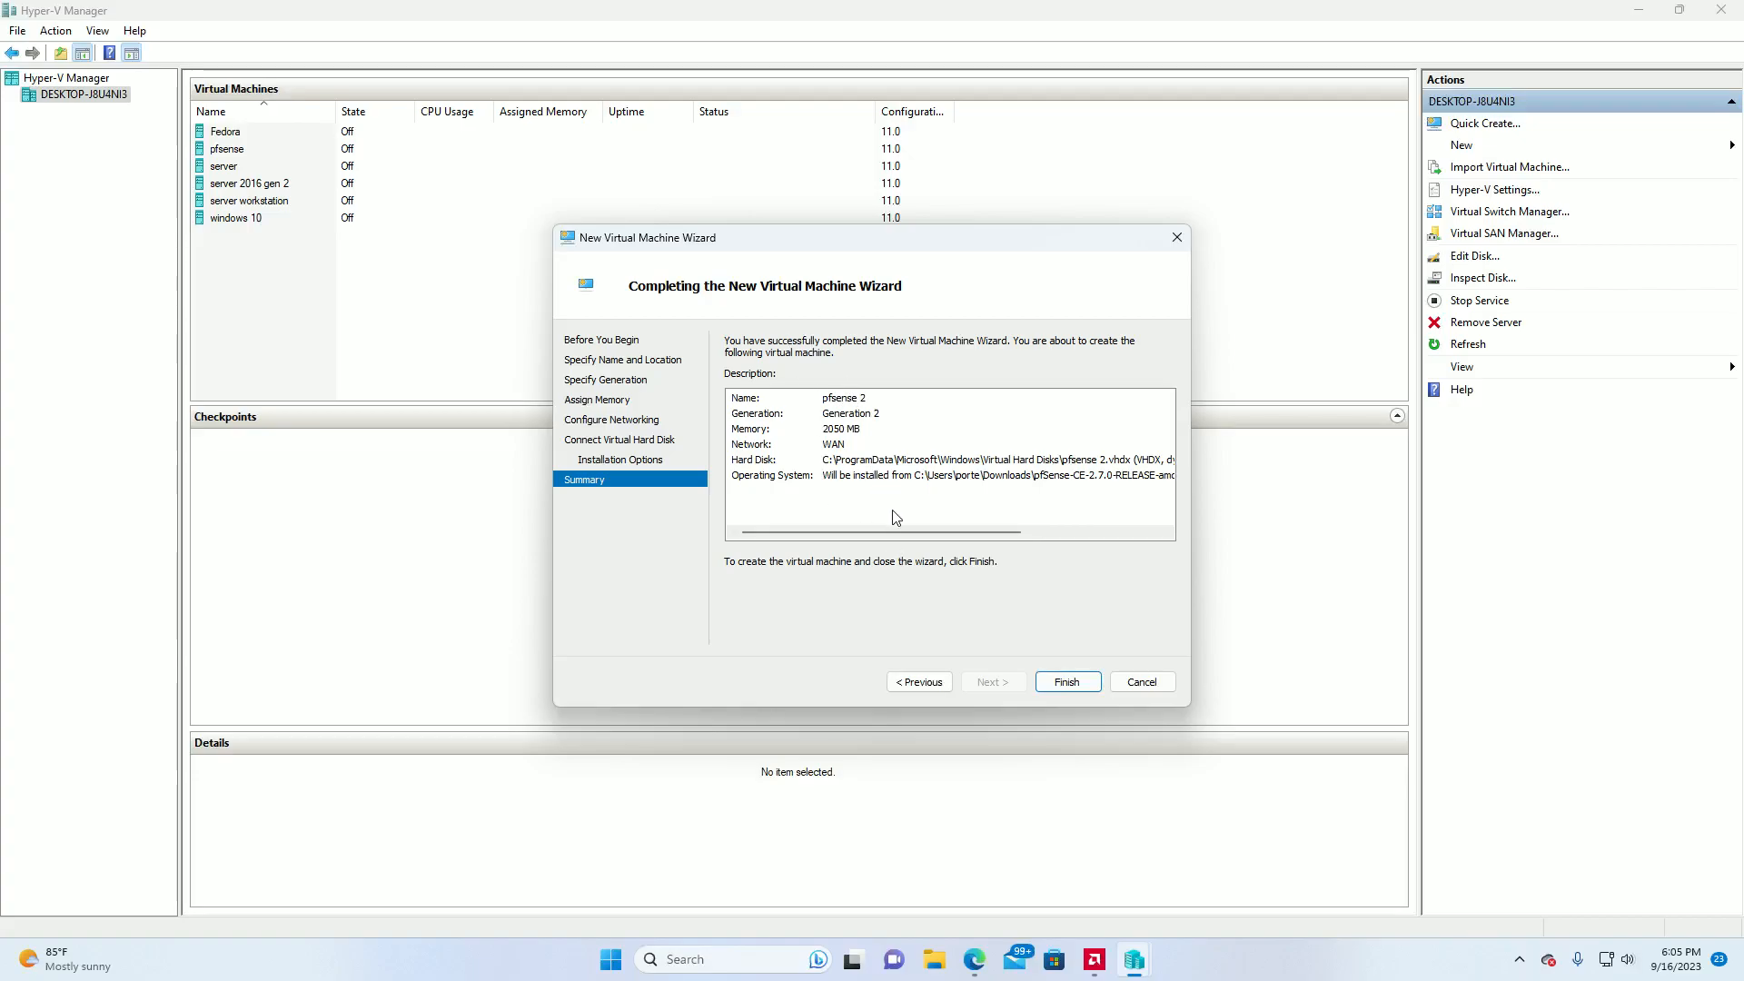
click(1061, 681)
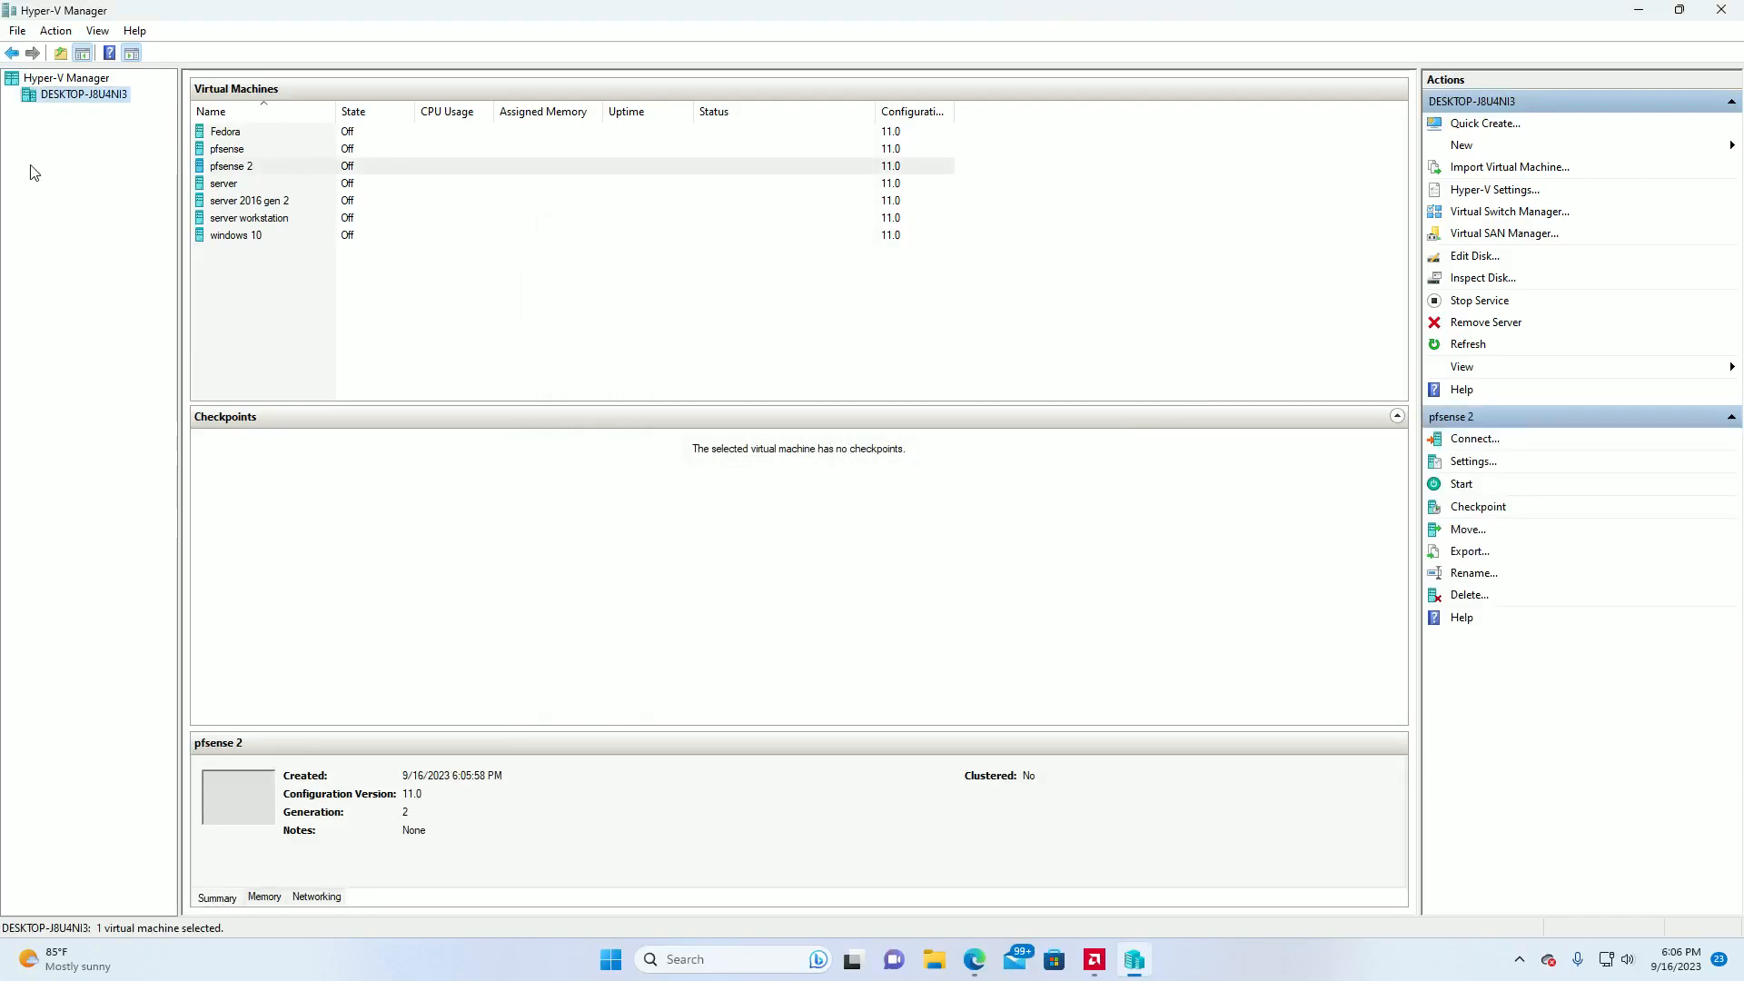
Connect to the pfsense 2 virtual machine and start it.
right_click(230, 168)
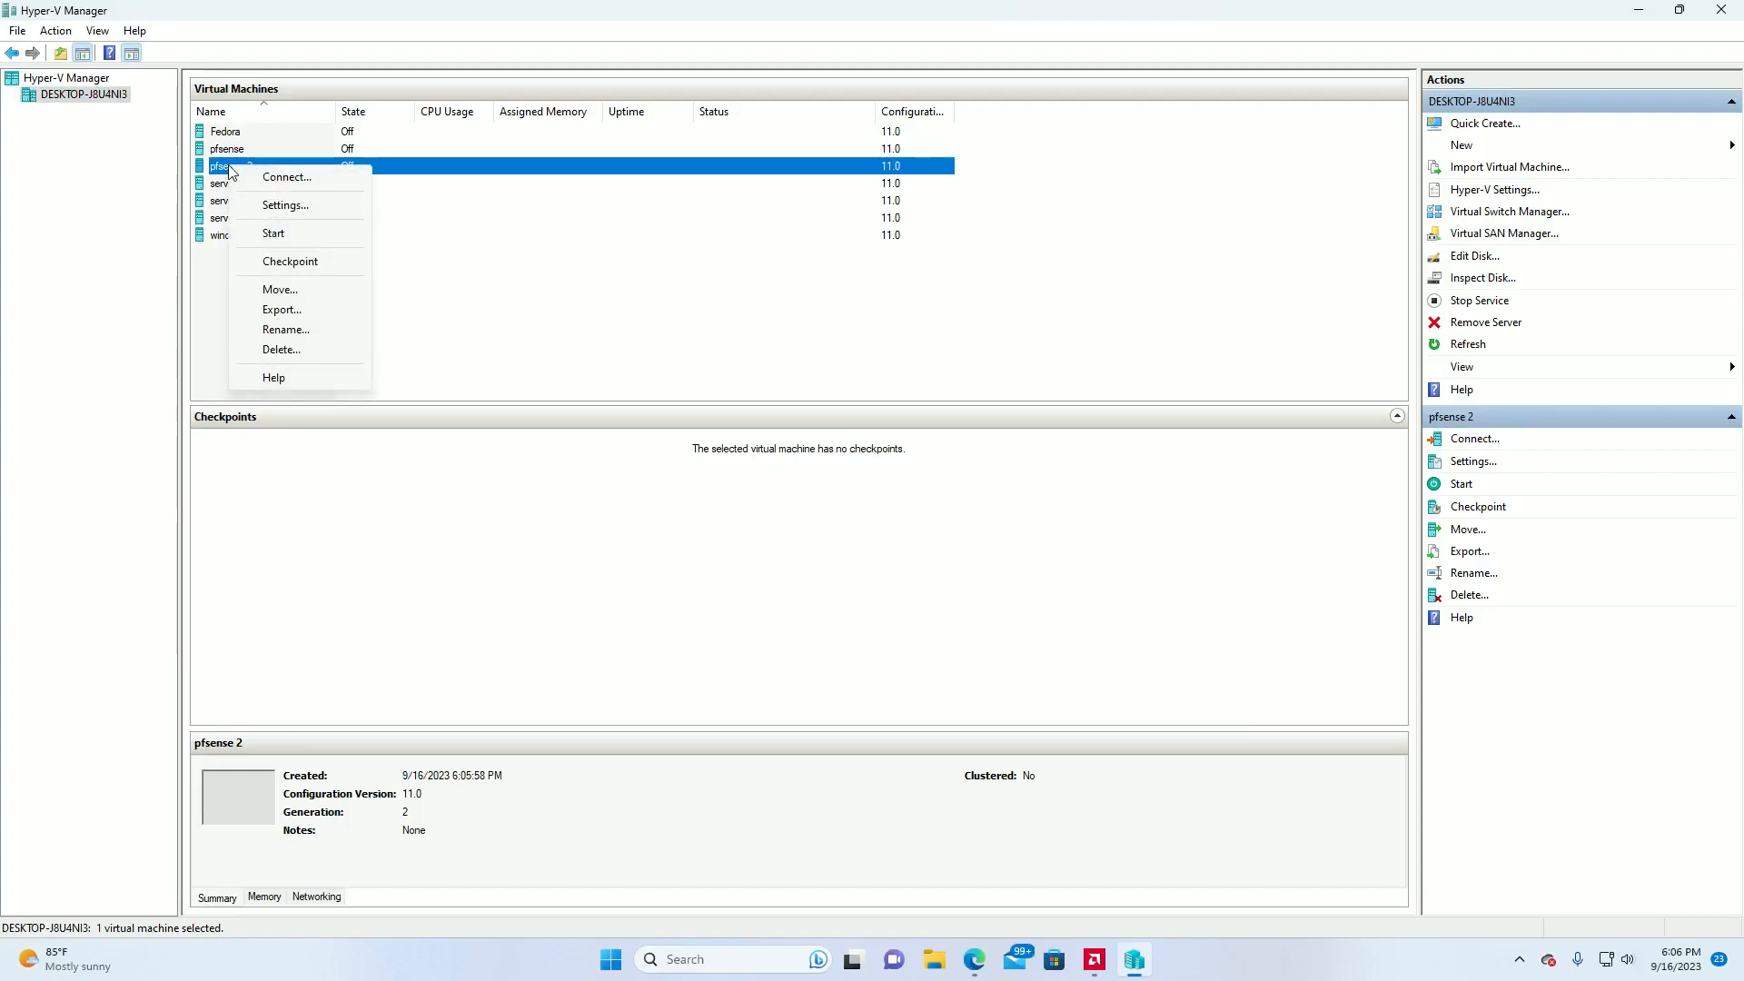
click(277, 178)
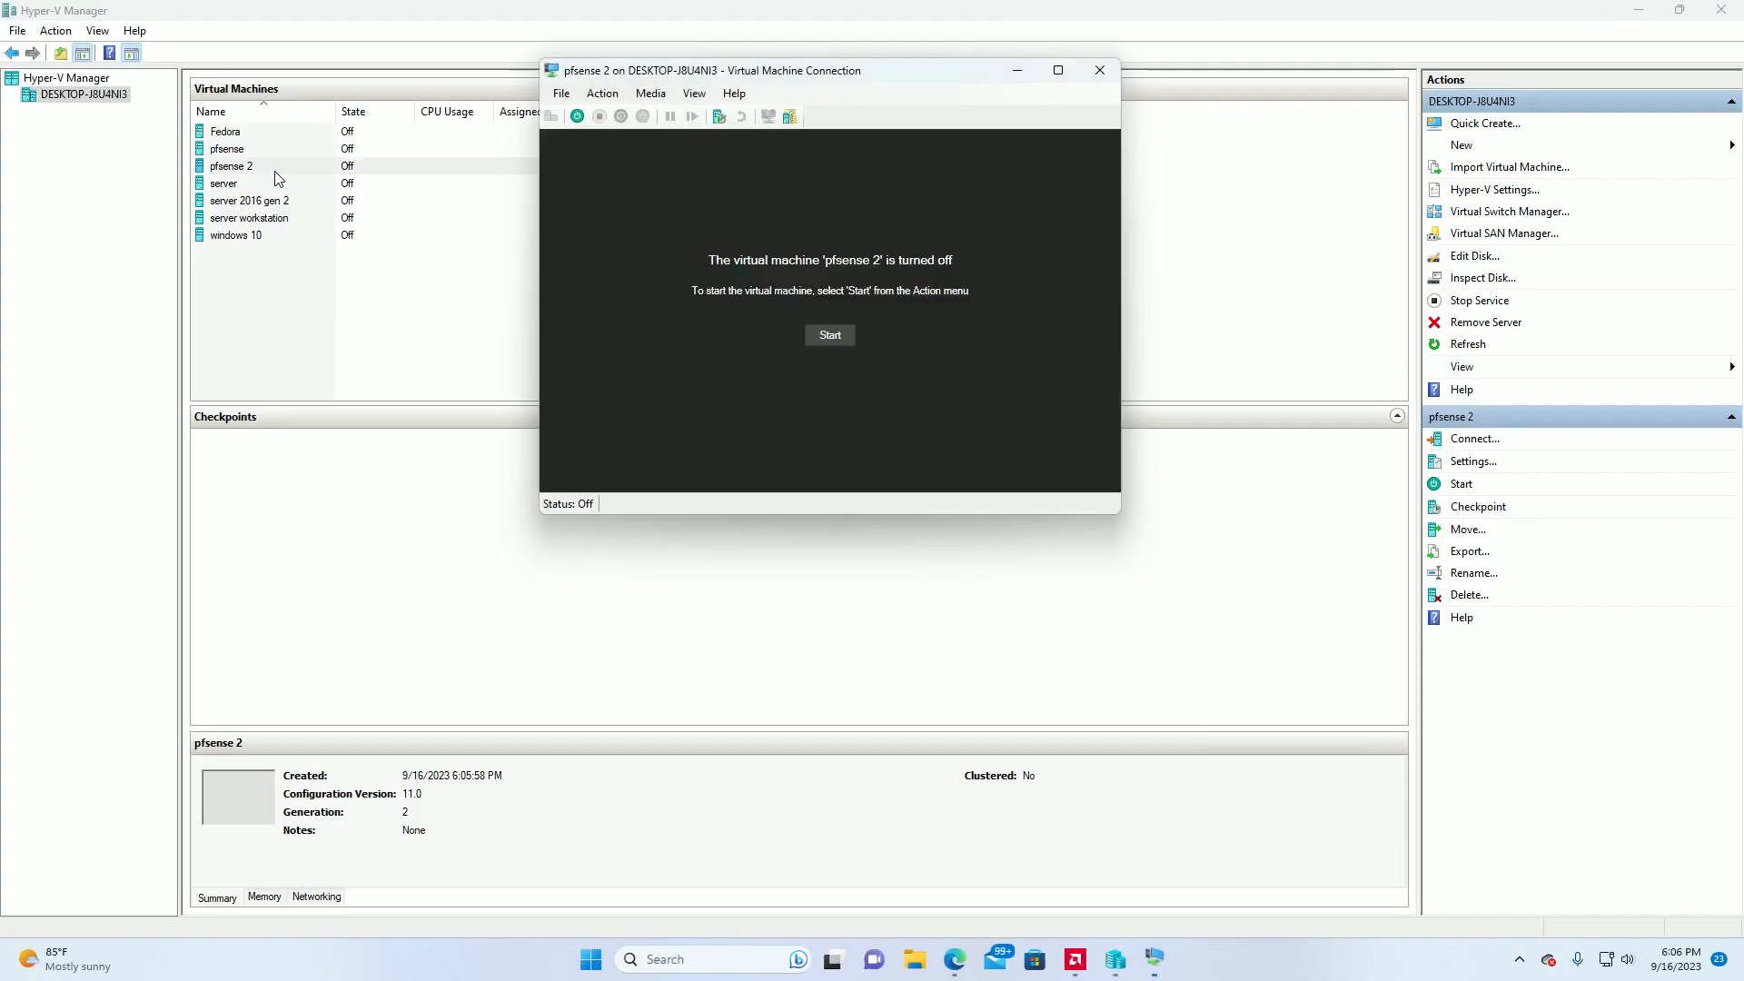
click(834, 336)
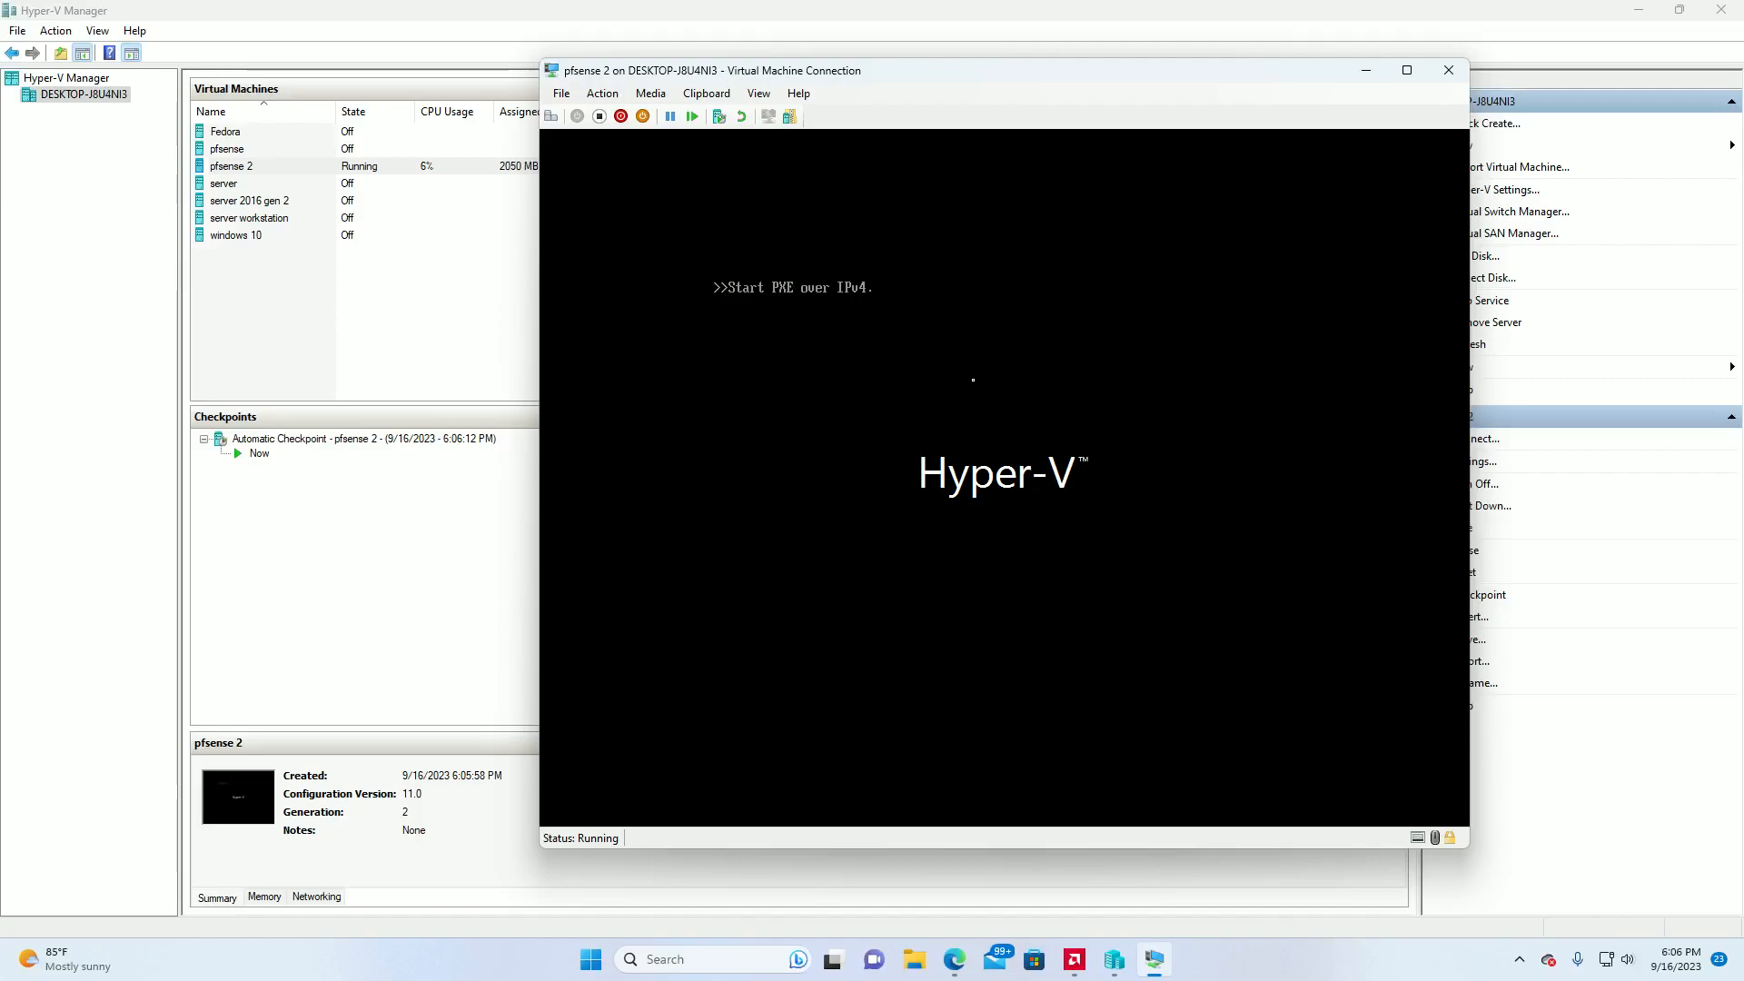
Turn off the running pfsense 2 virtual machine and close its connection window.
click(599, 117)
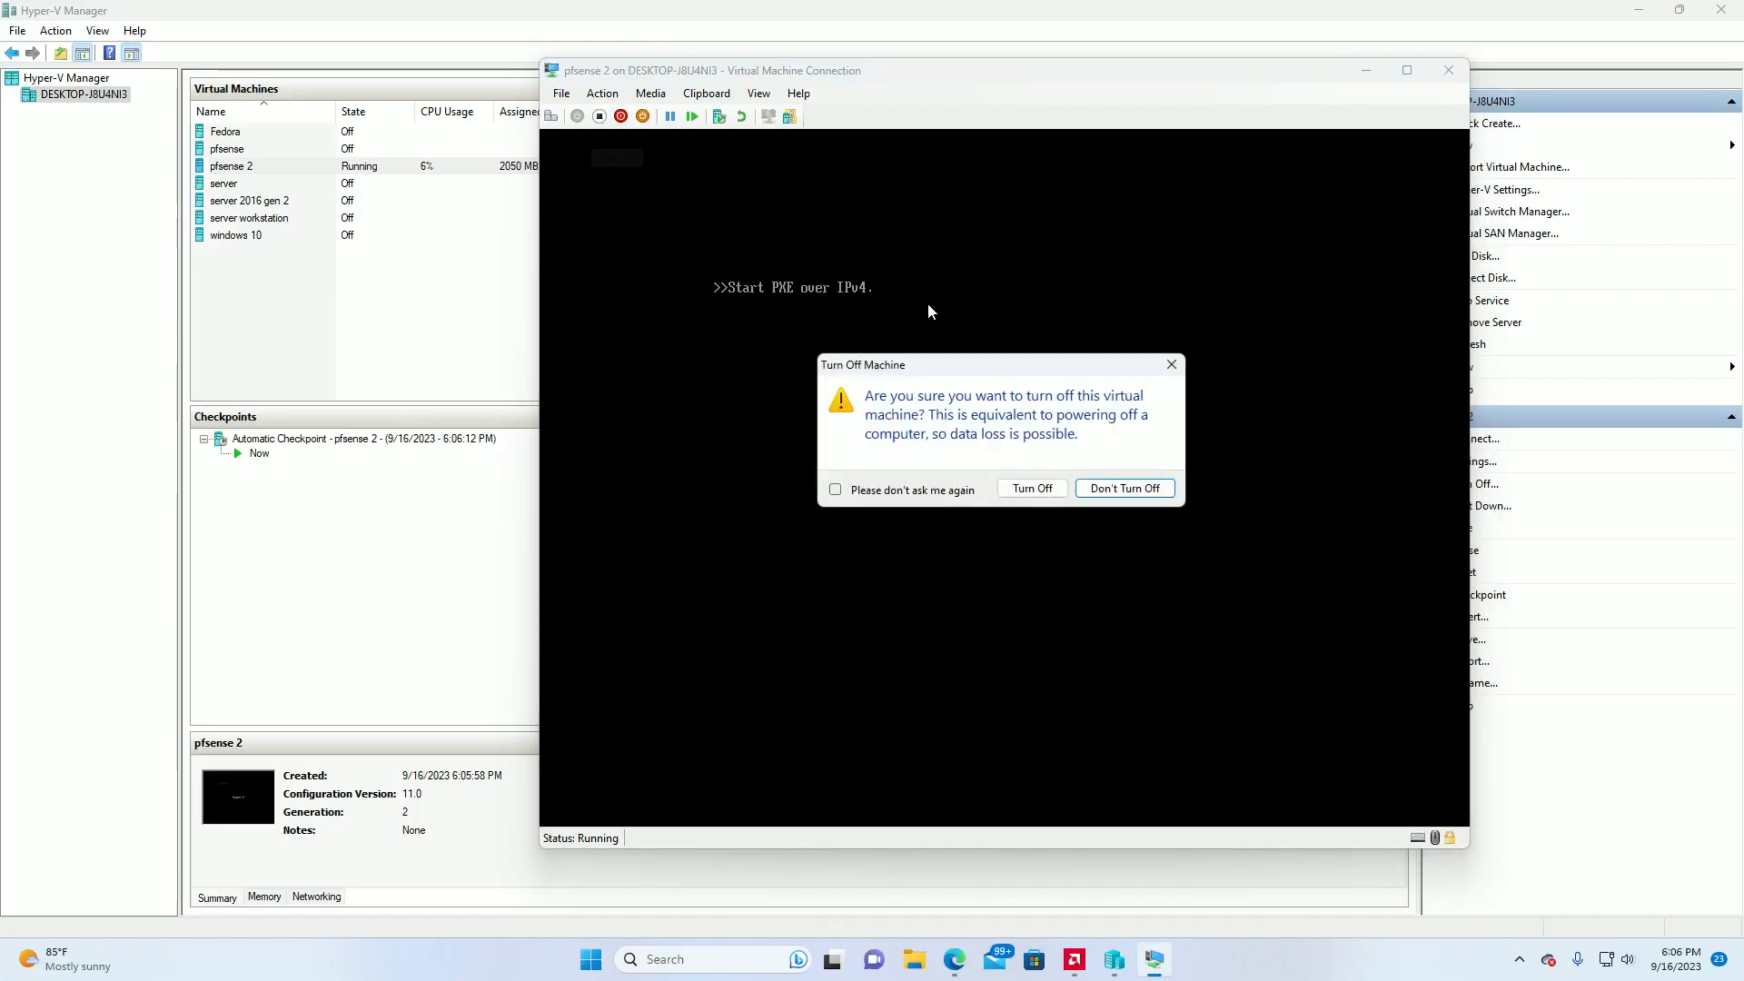
click(1024, 489)
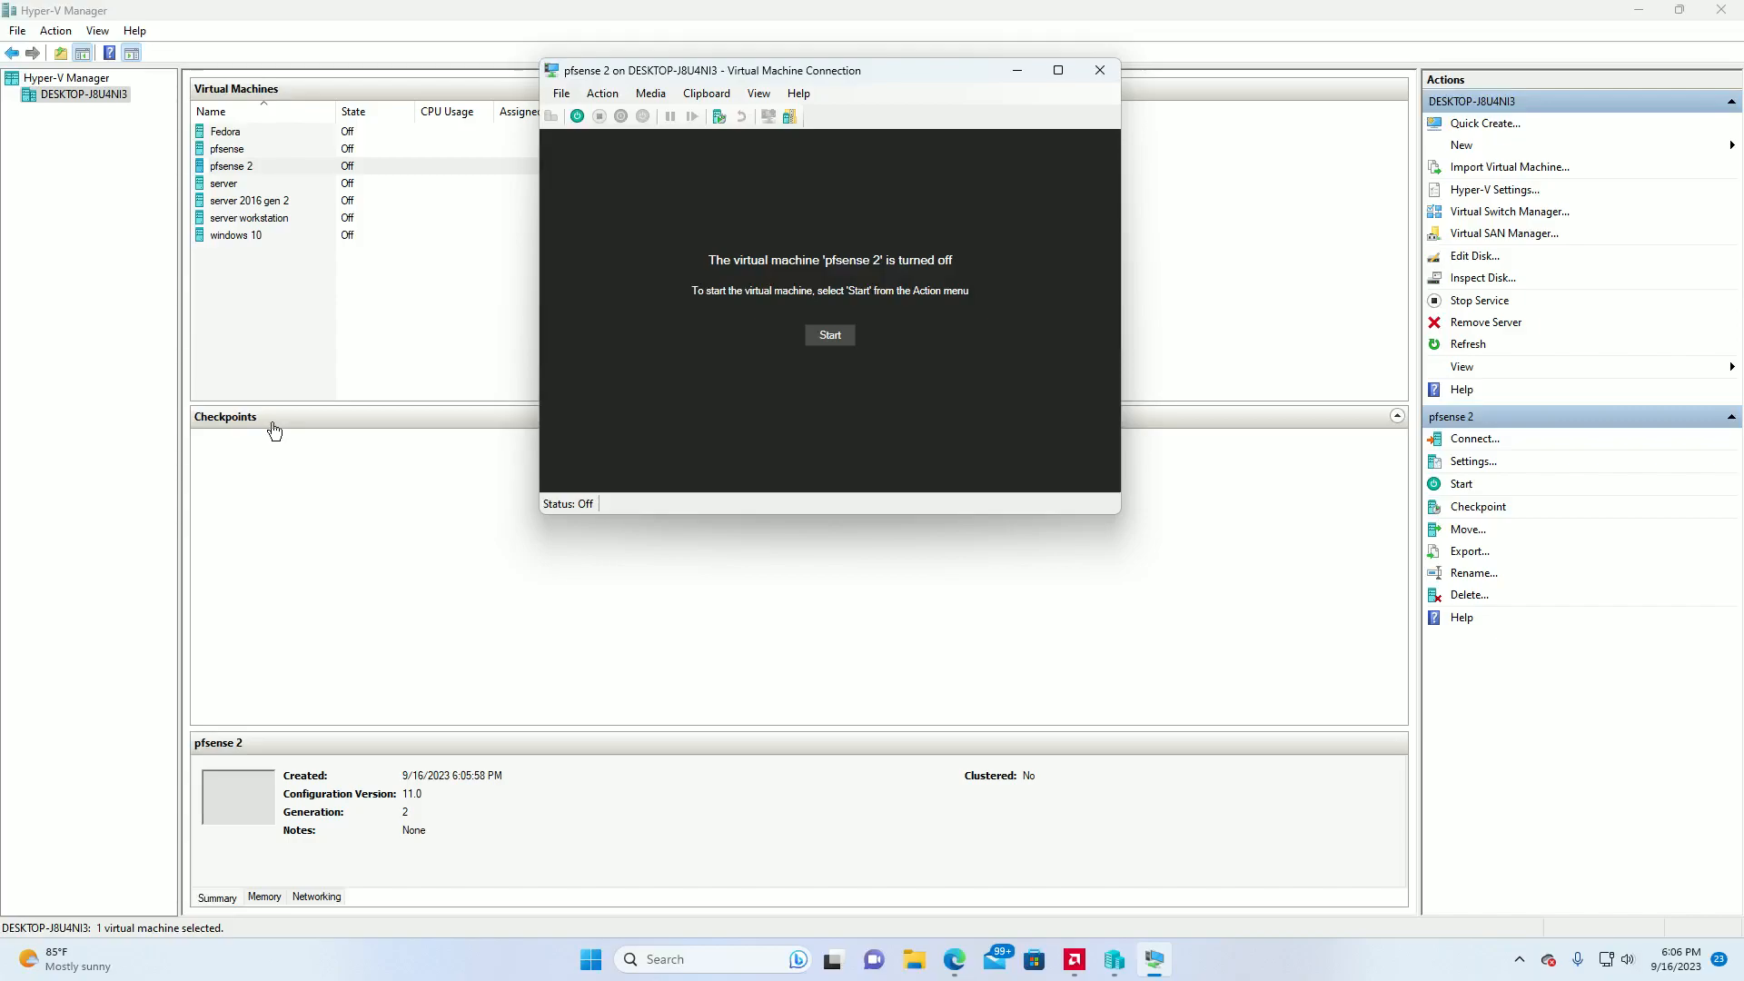
click(605, 94)
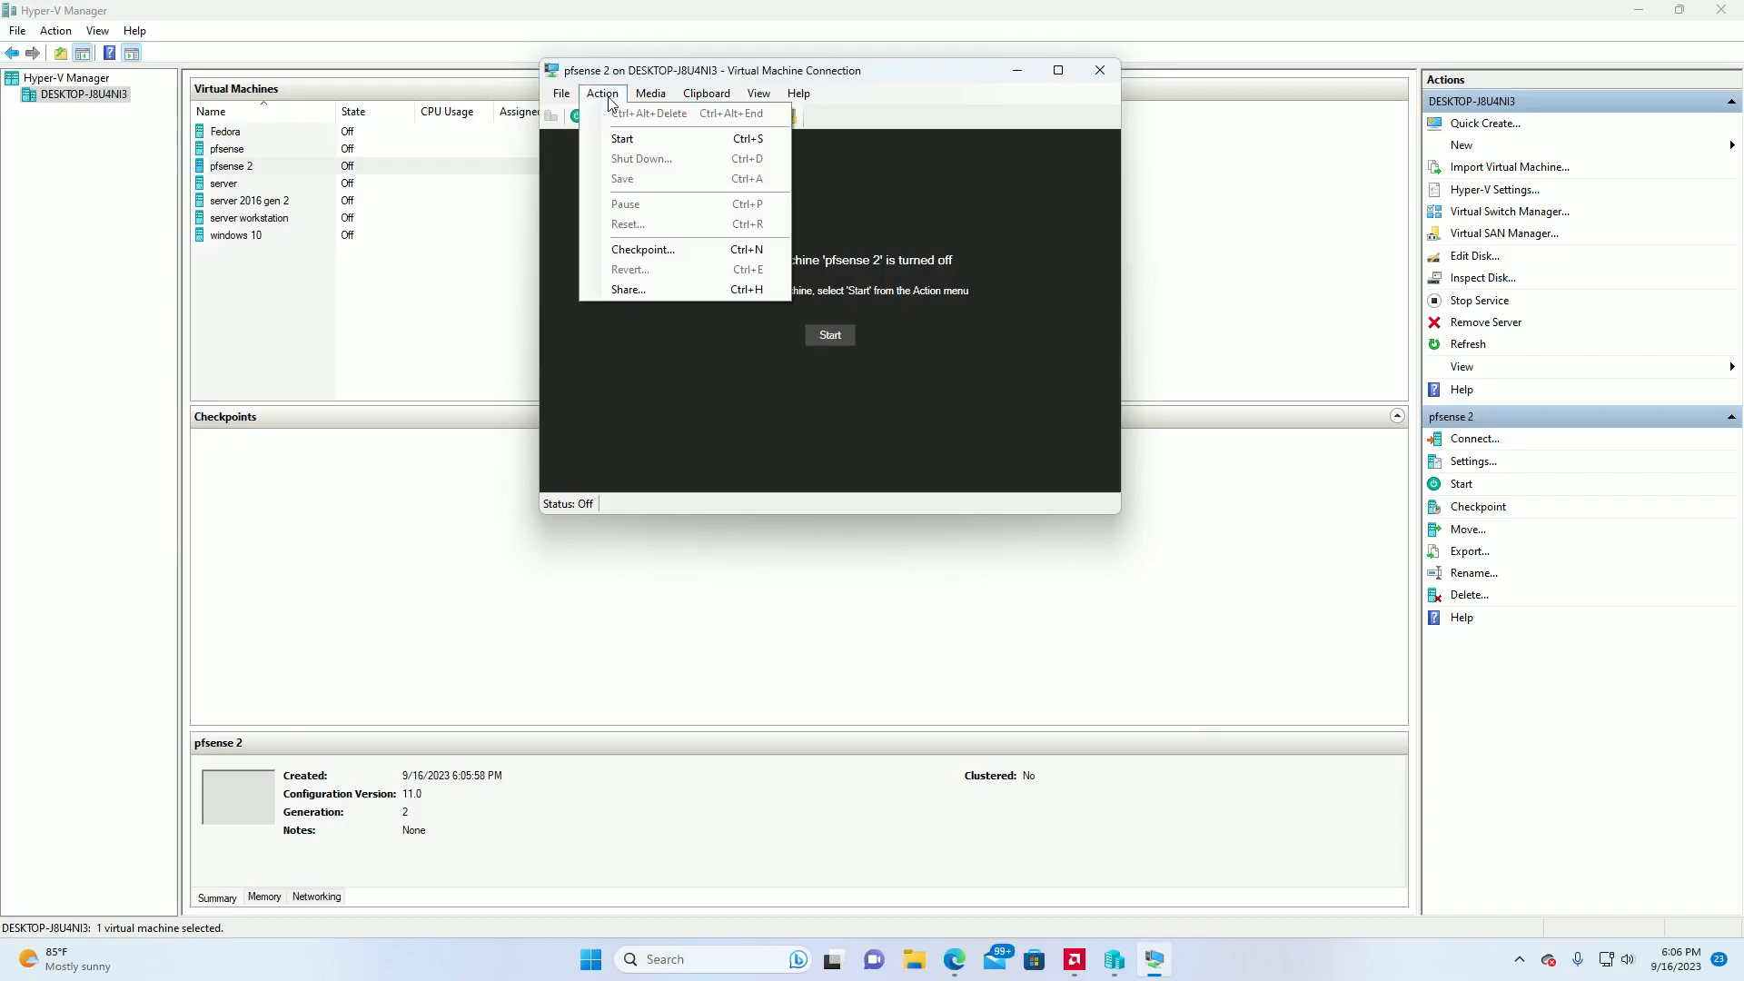
click(610, 99)
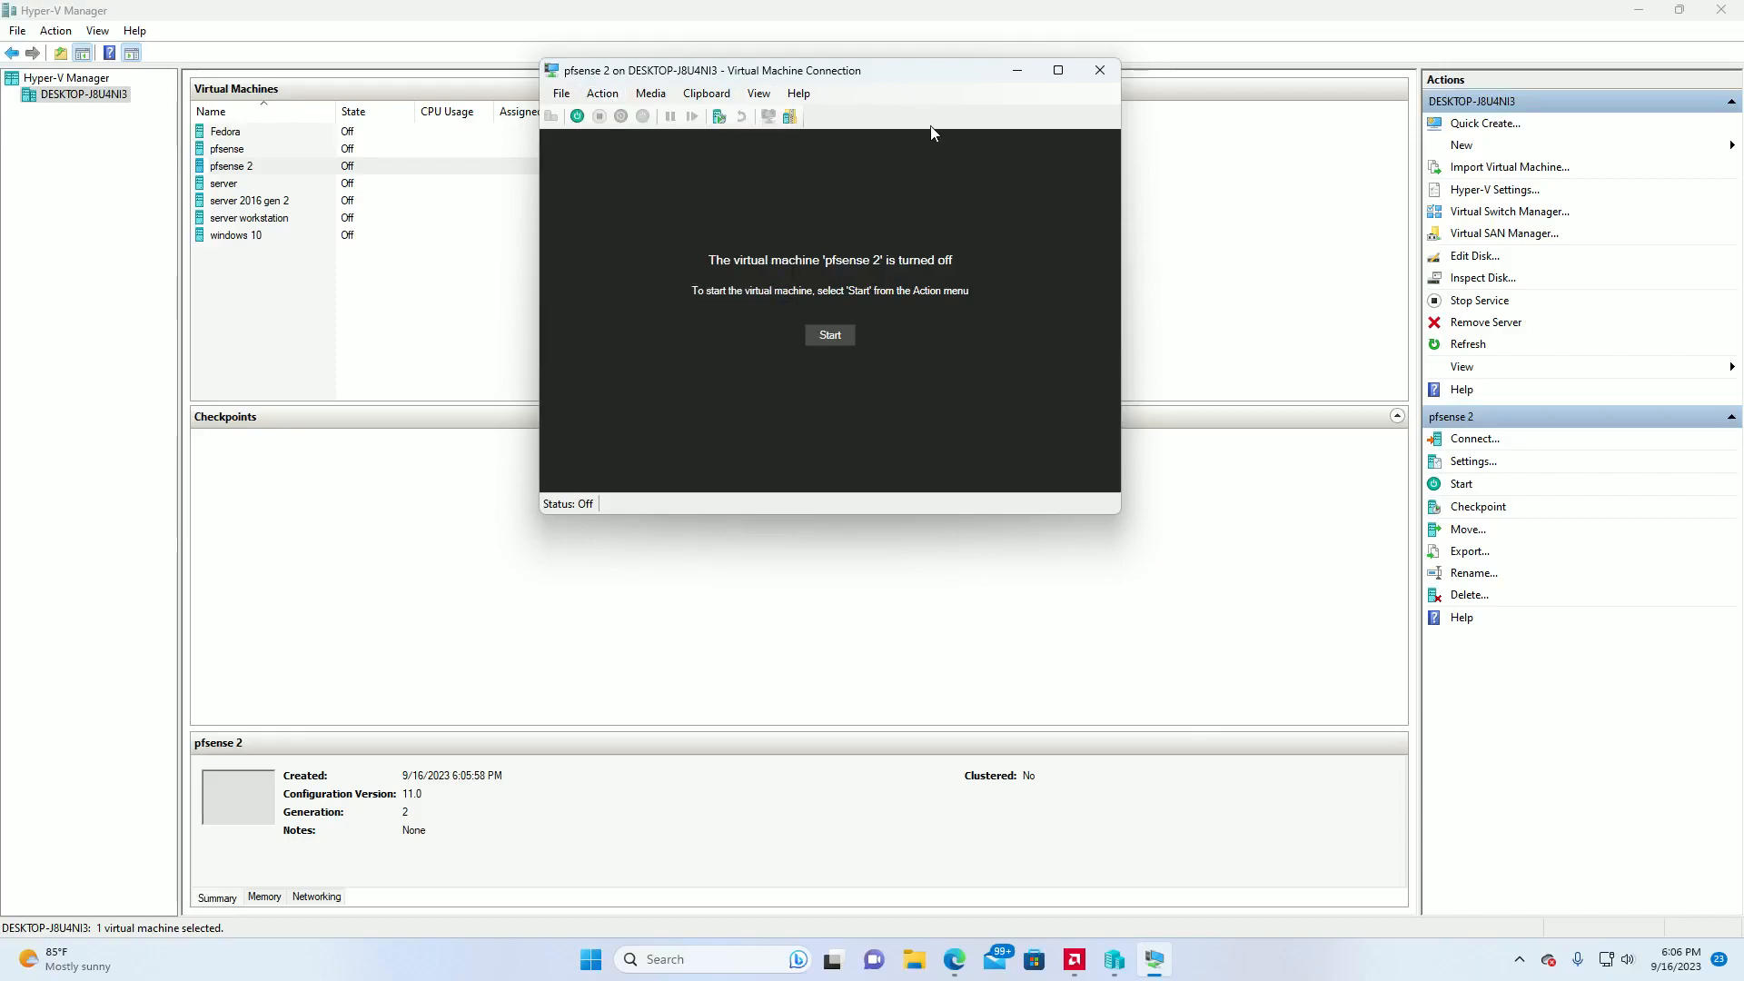
click(1100, 71)
Add a second network adapter to the pfsense 2 virtual machine, connect it to the LAN virtual switch and save the settings.
click(252, 170)
right_click(252, 169)
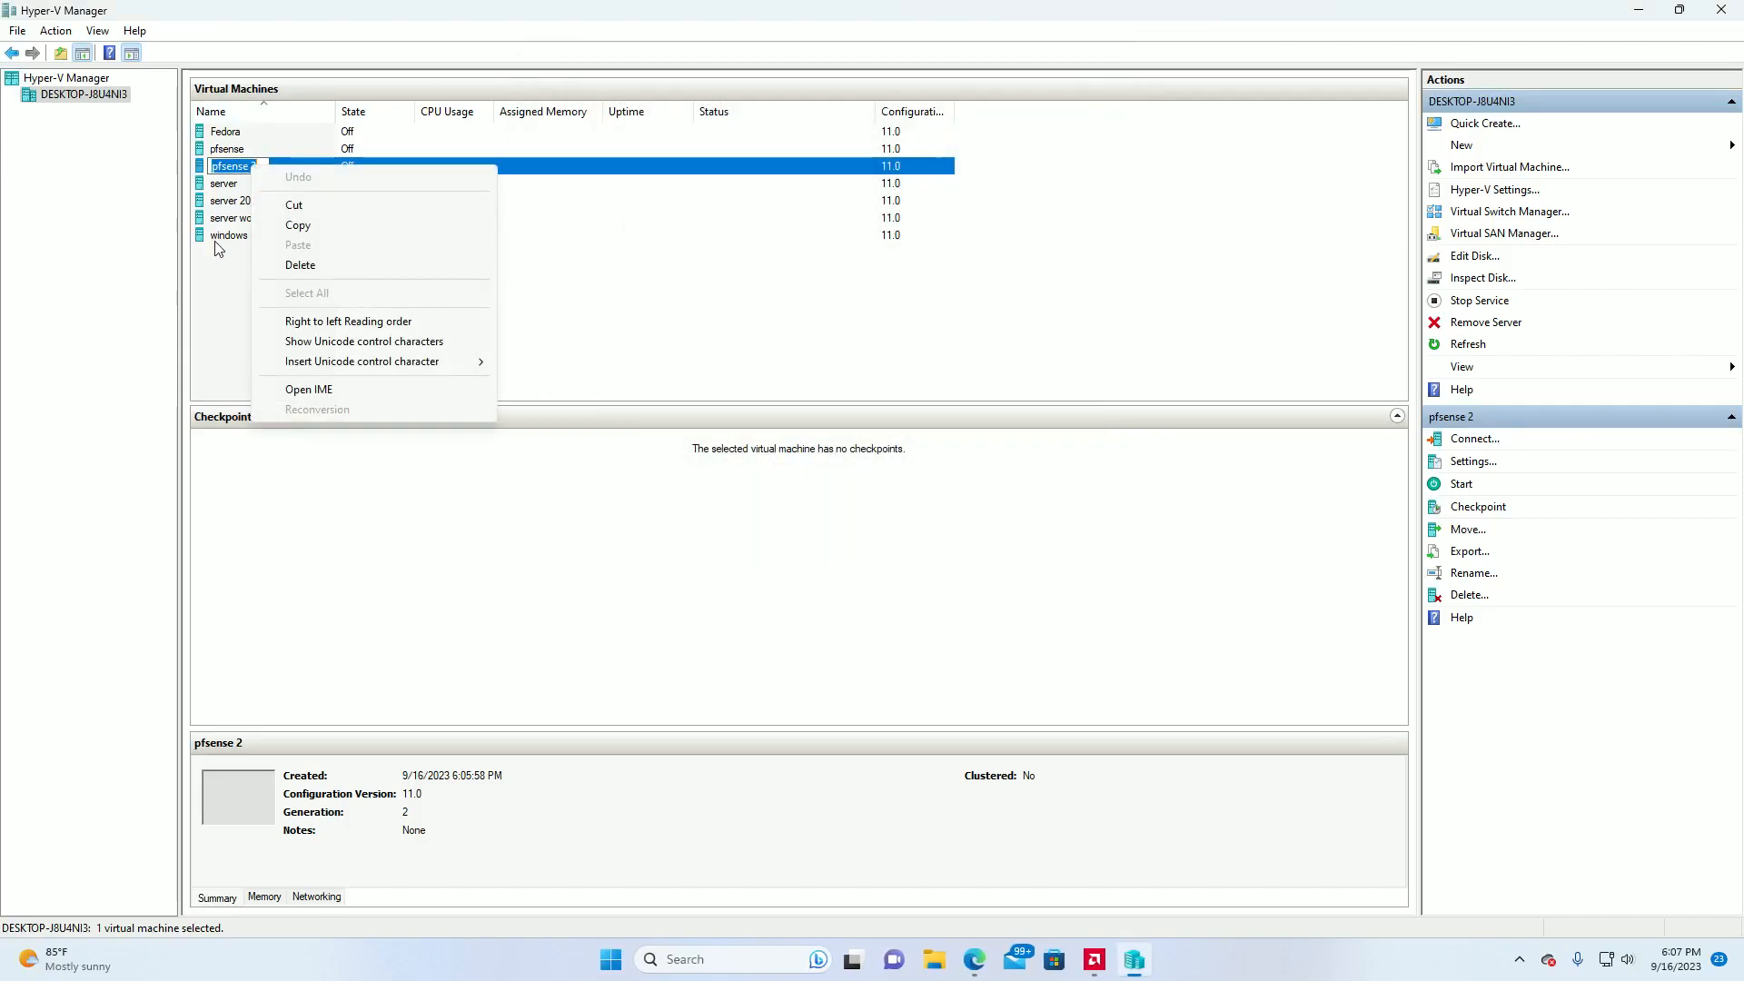
click(227, 320)
right_click(252, 172)
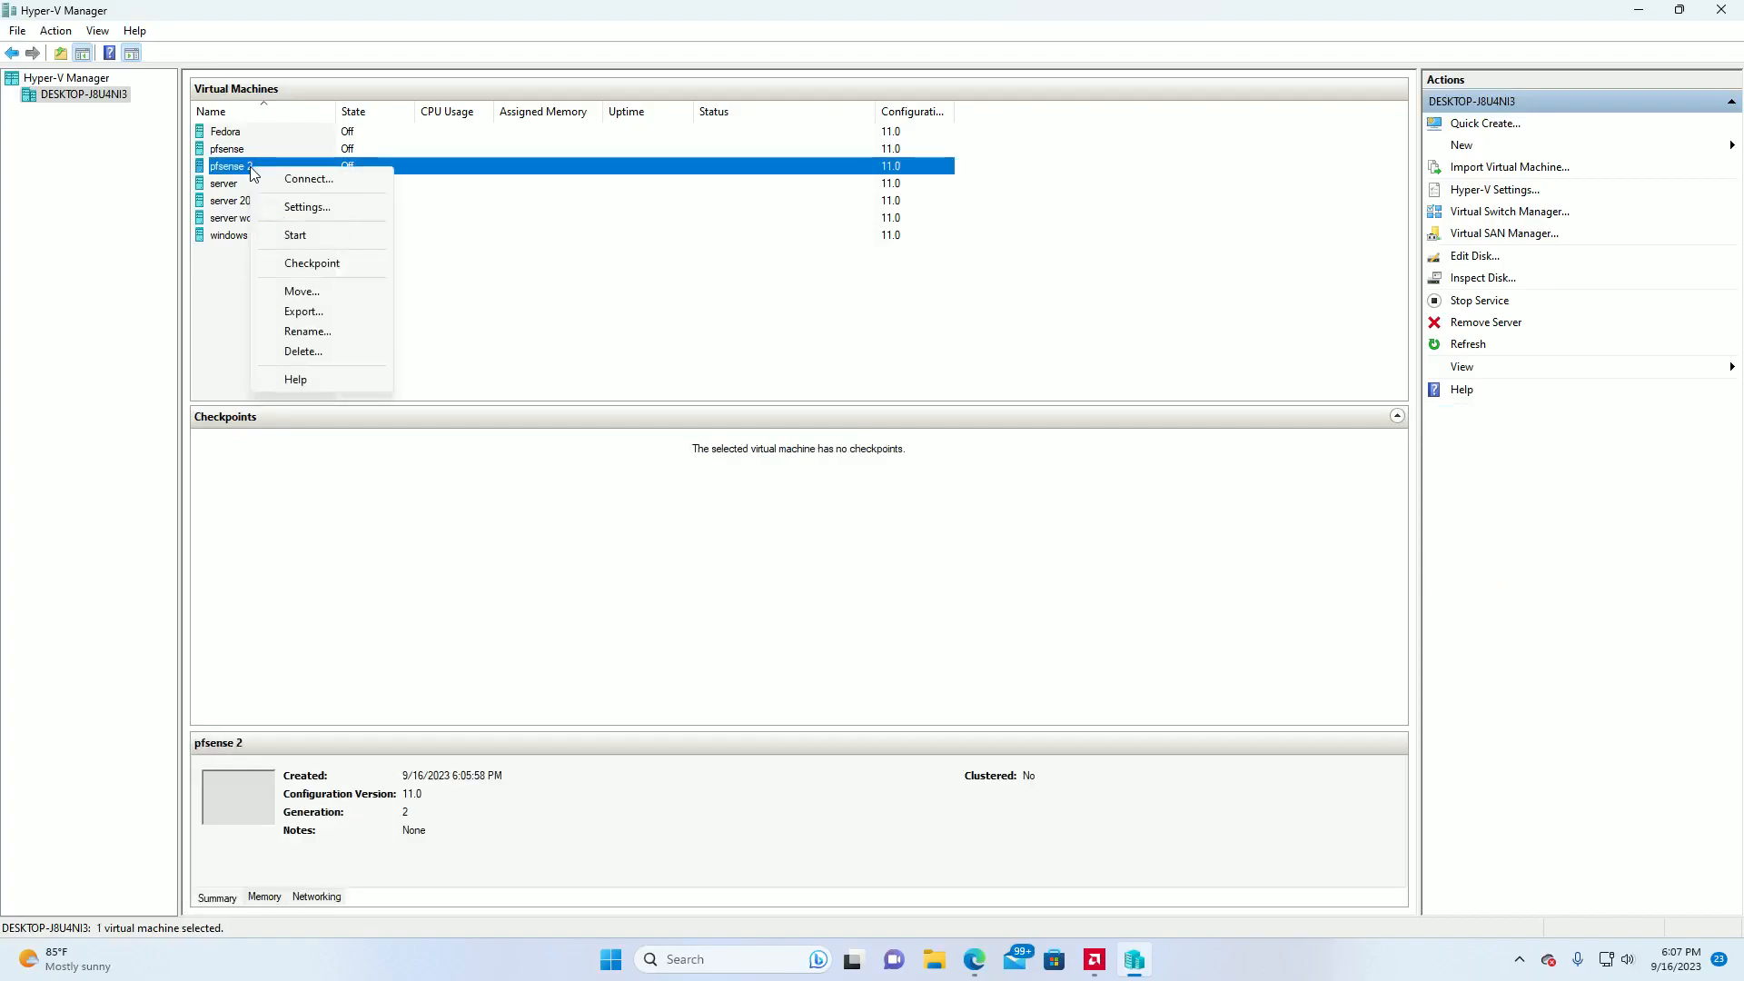
click(303, 206)
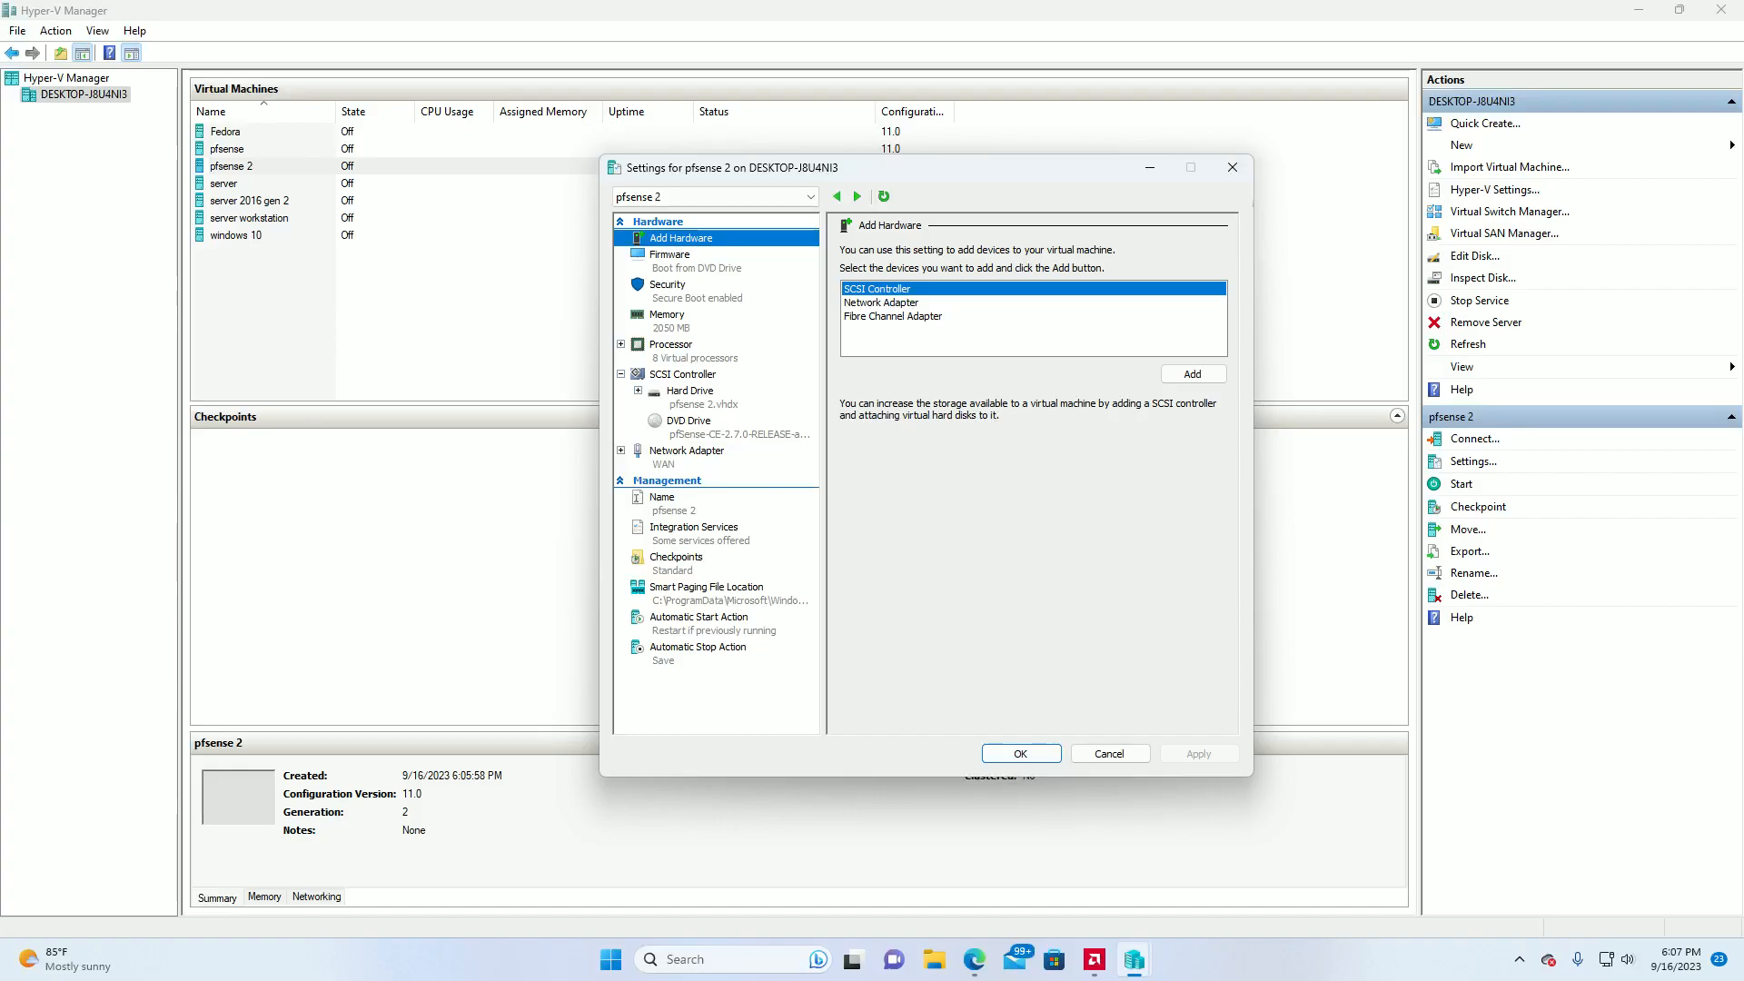
click(890, 309)
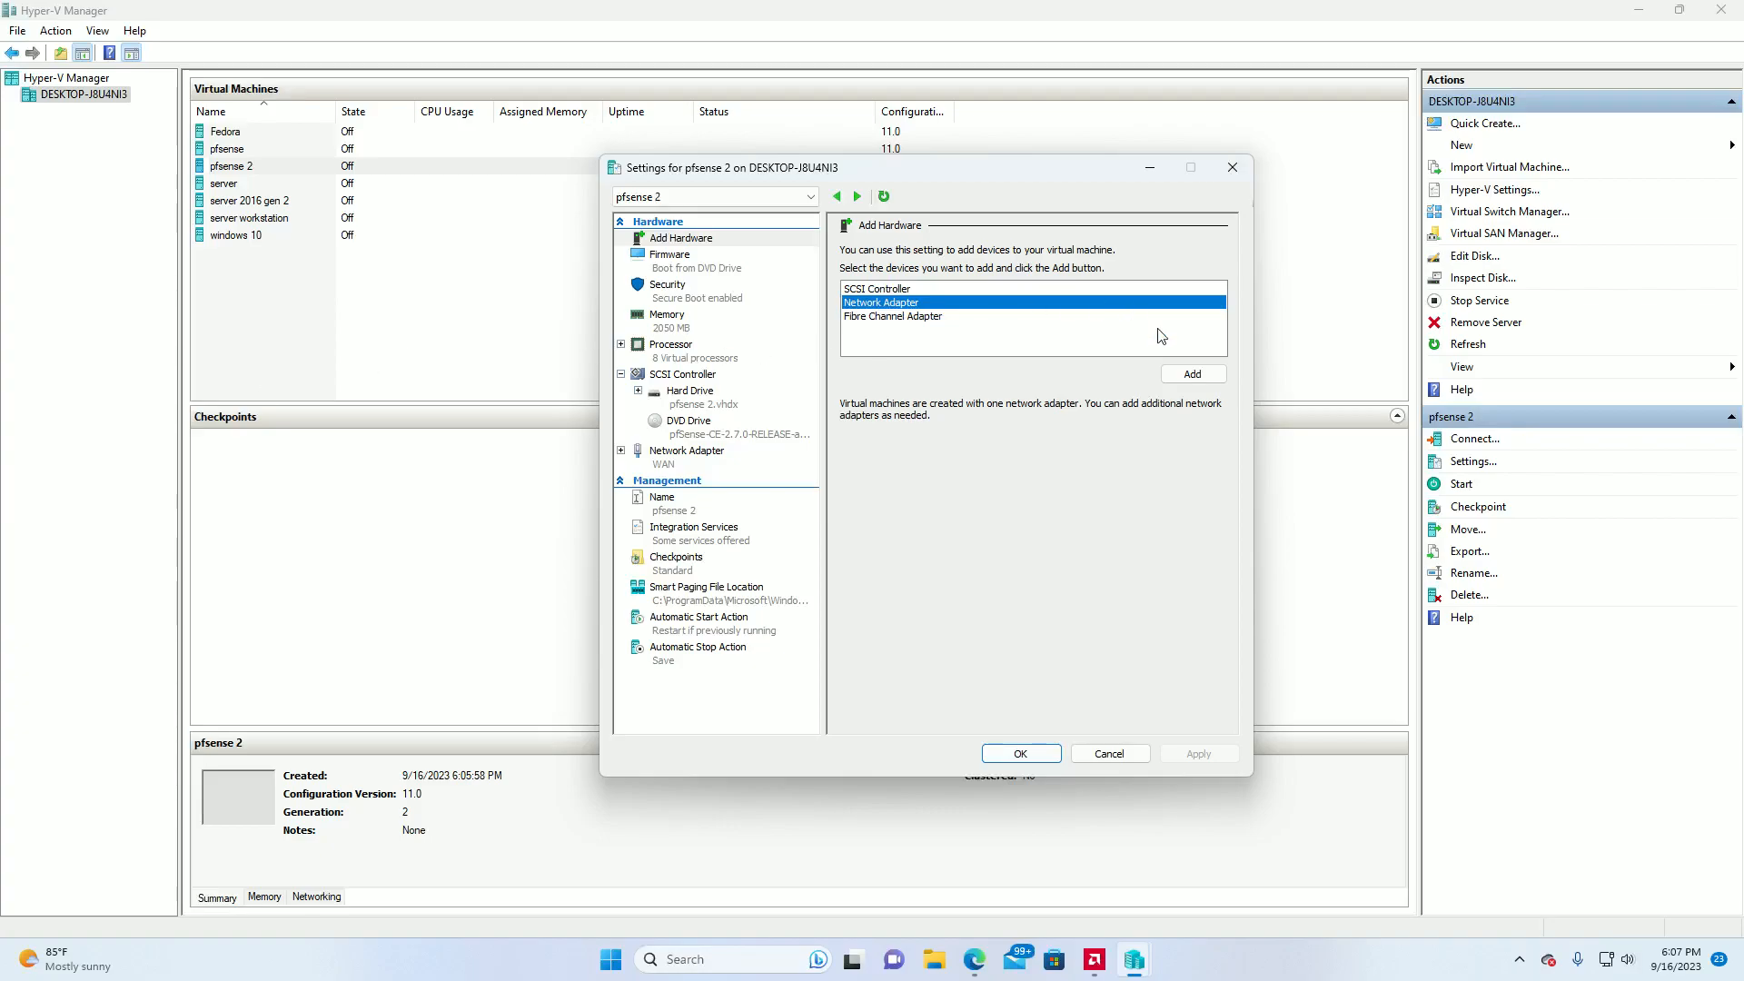
click(1189, 376)
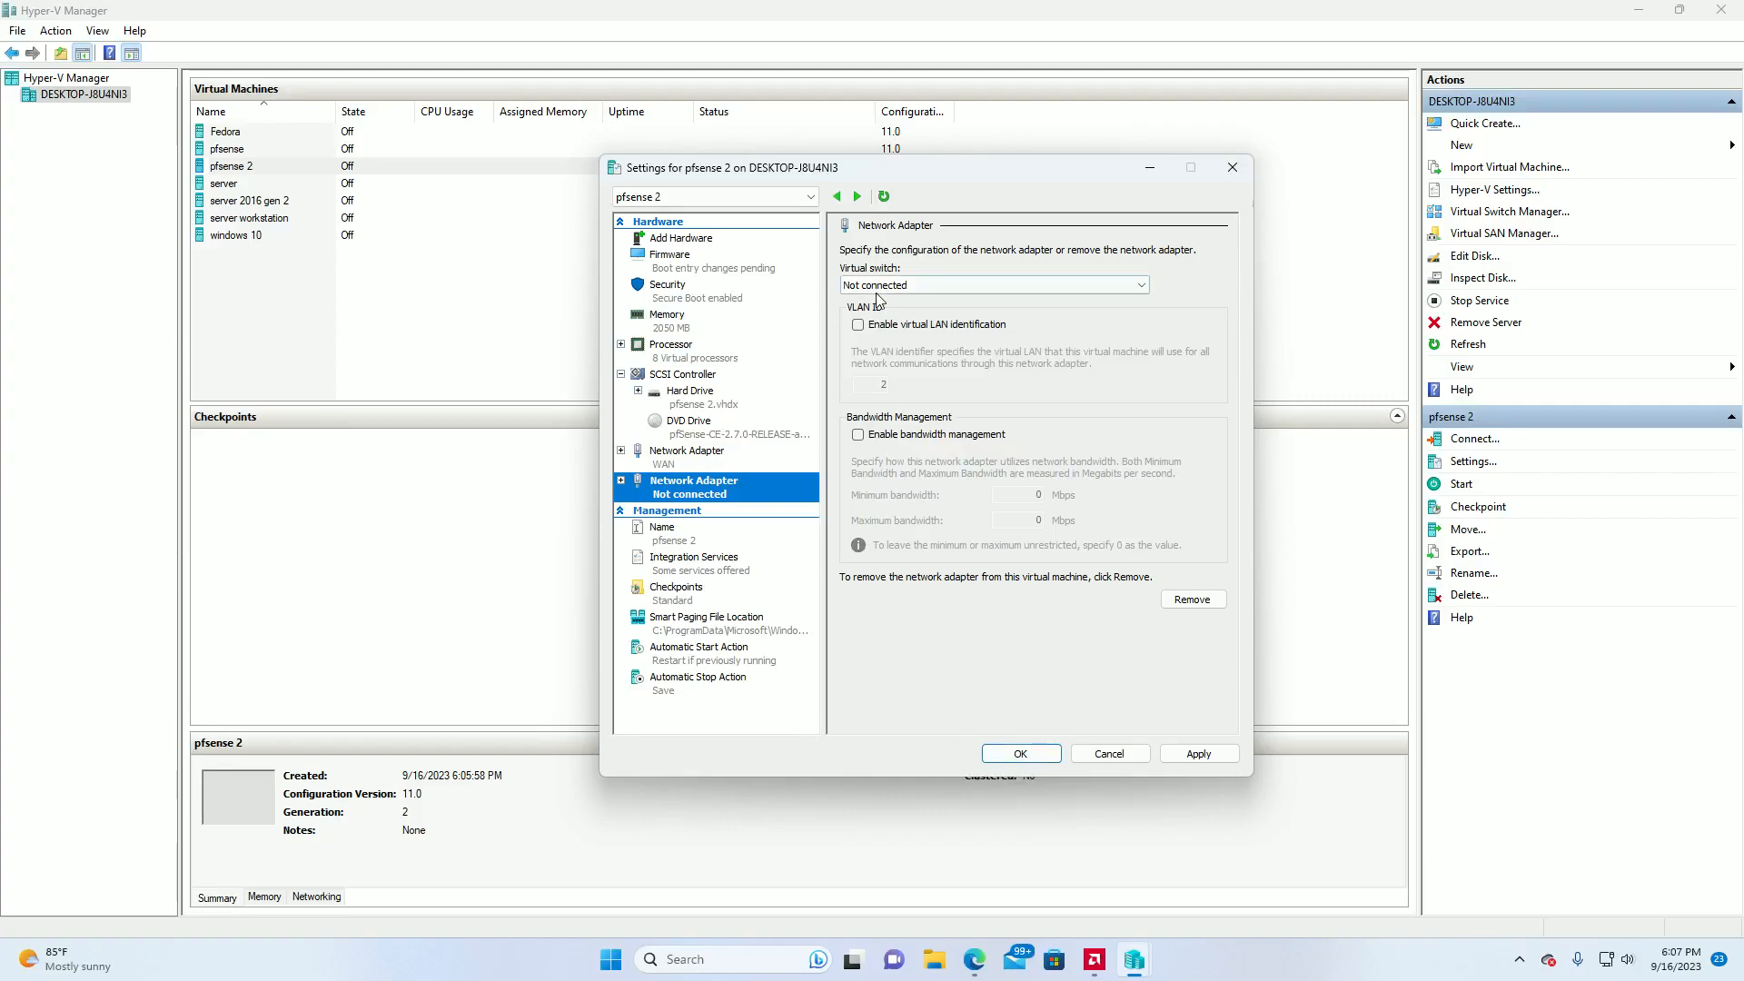
click(1135, 285)
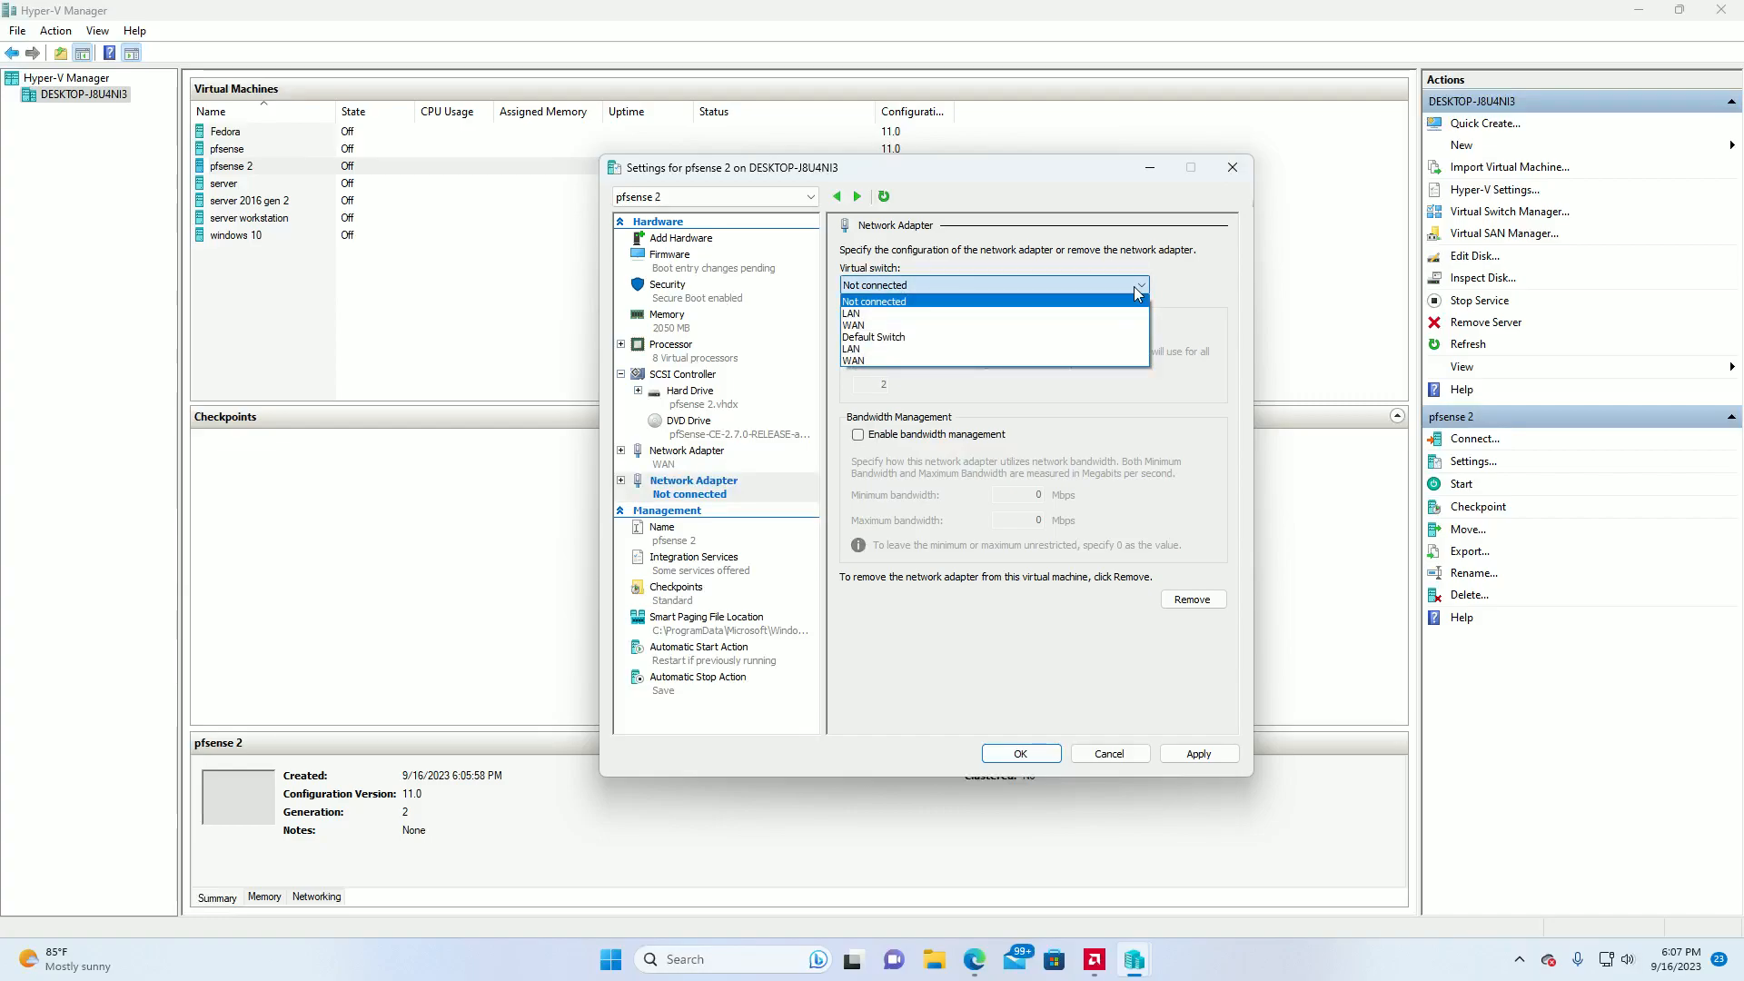
click(1101, 348)
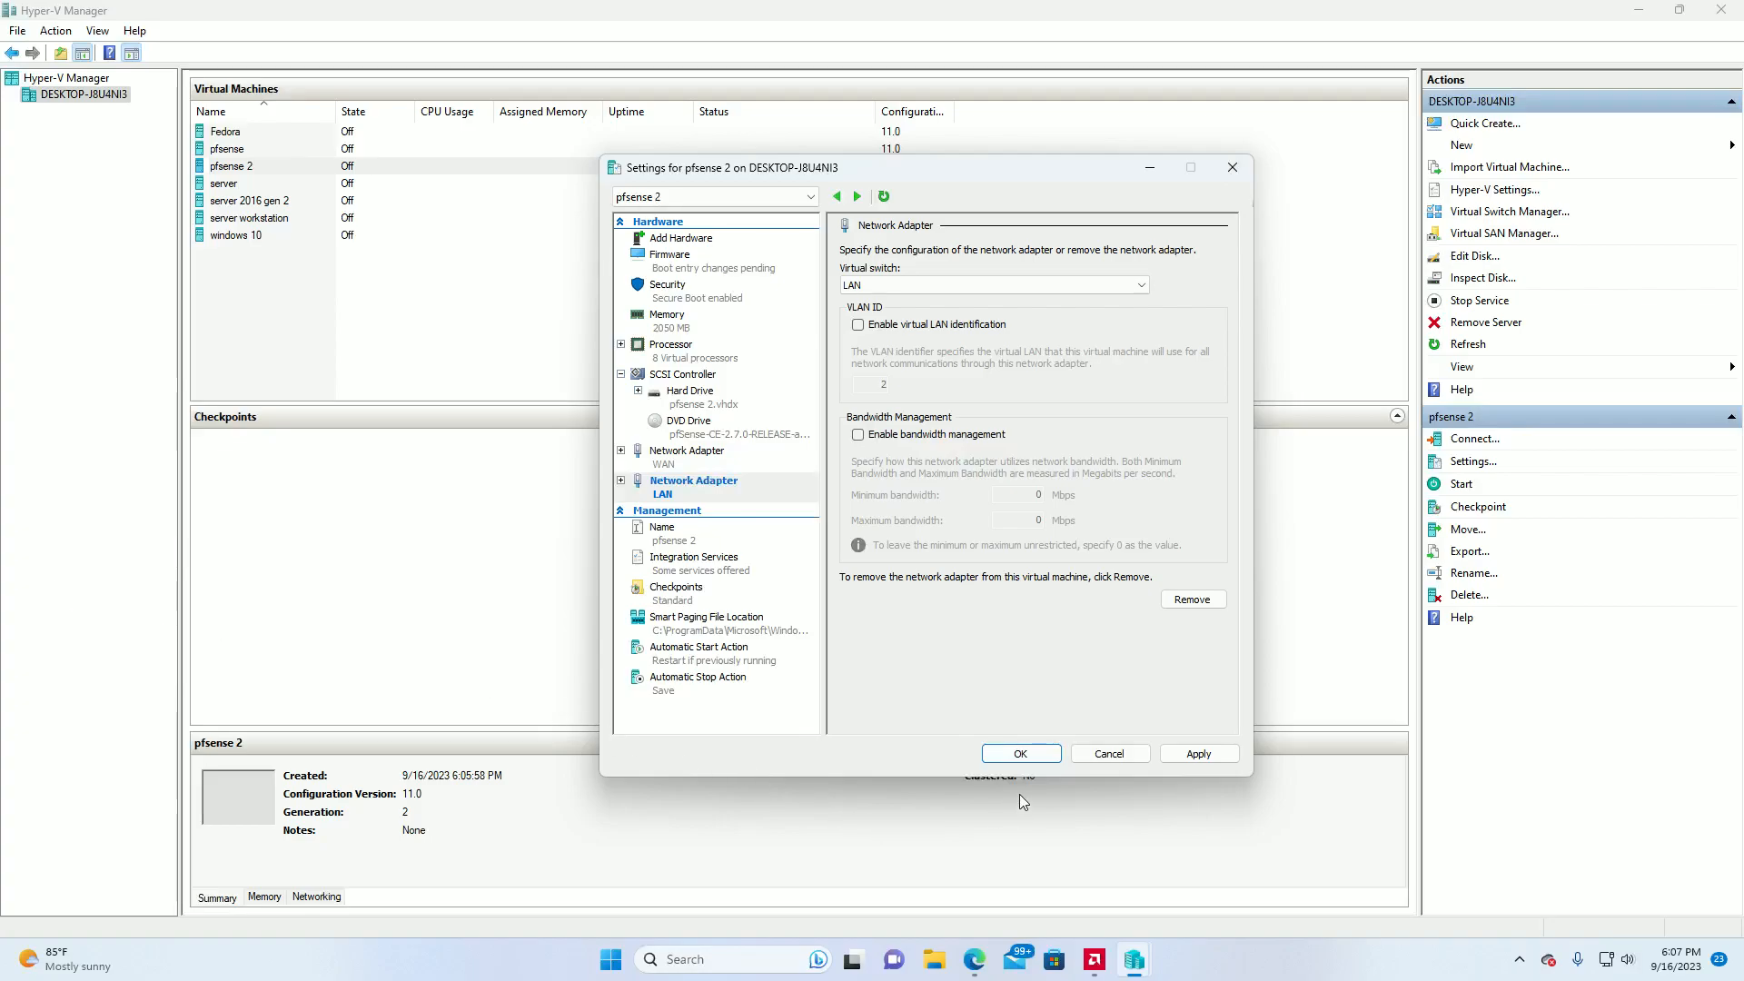
click(1019, 753)
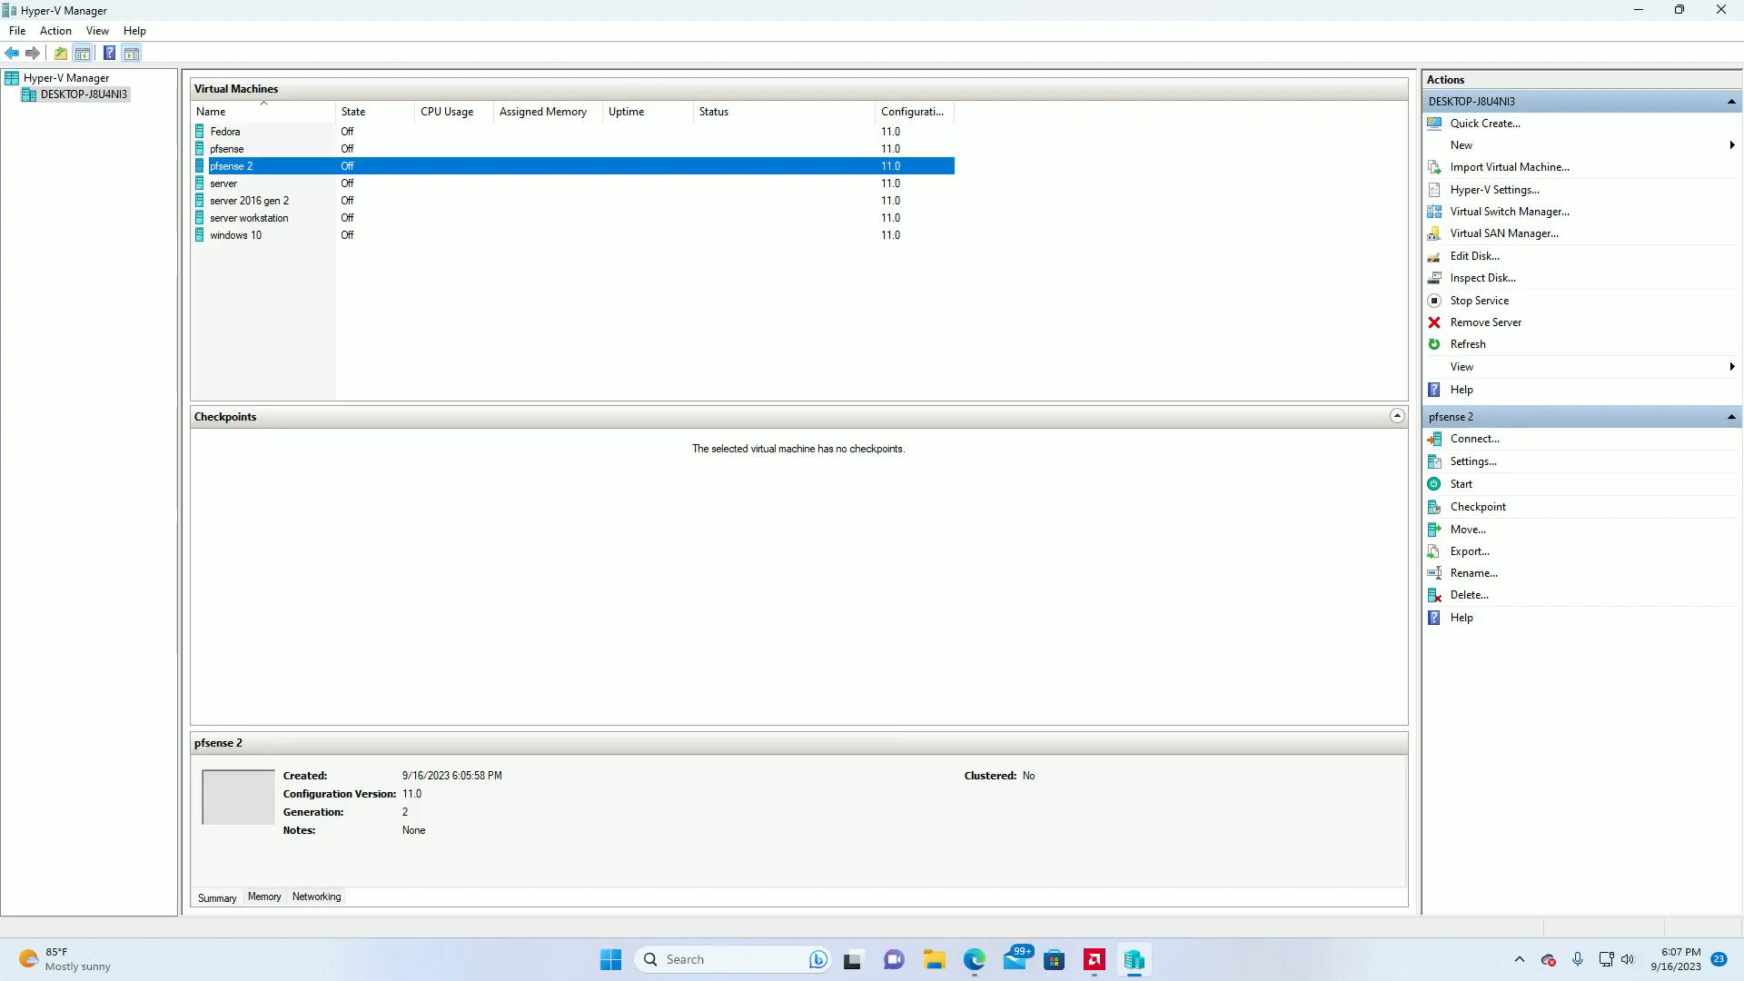
Disable Secure Boot in the security settings of the pfsense 2 virtual machine and save the change.
right_click(260, 166)
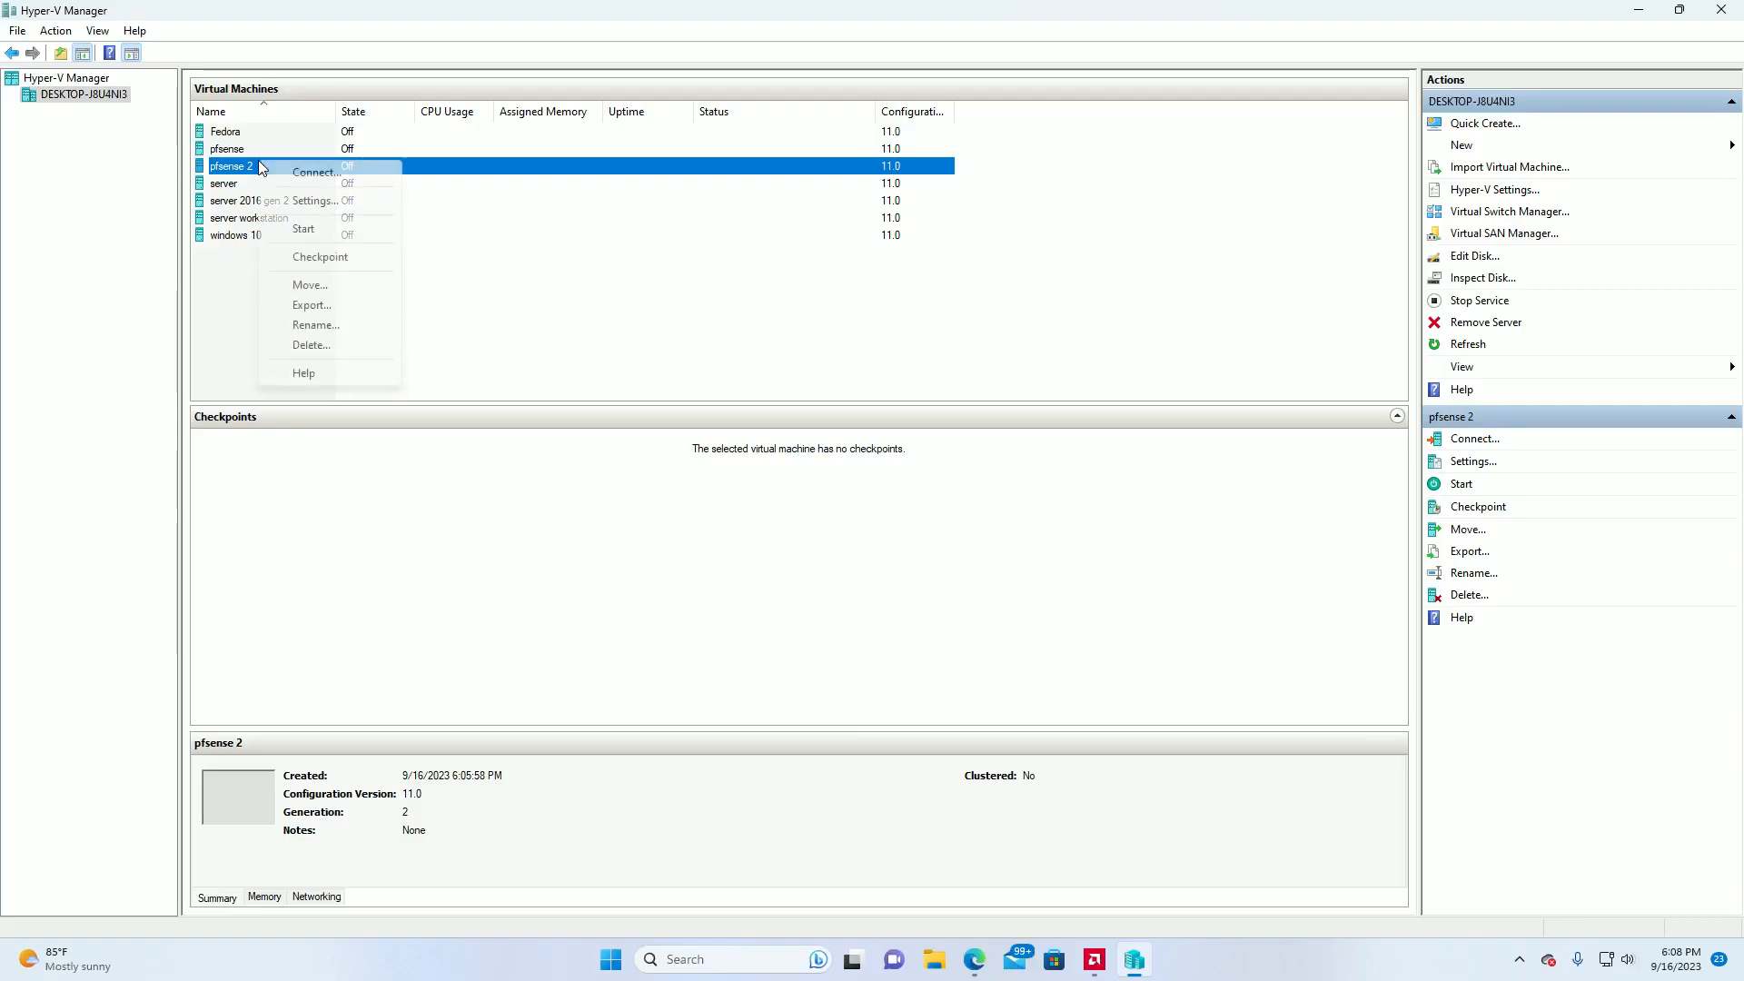
click(323, 208)
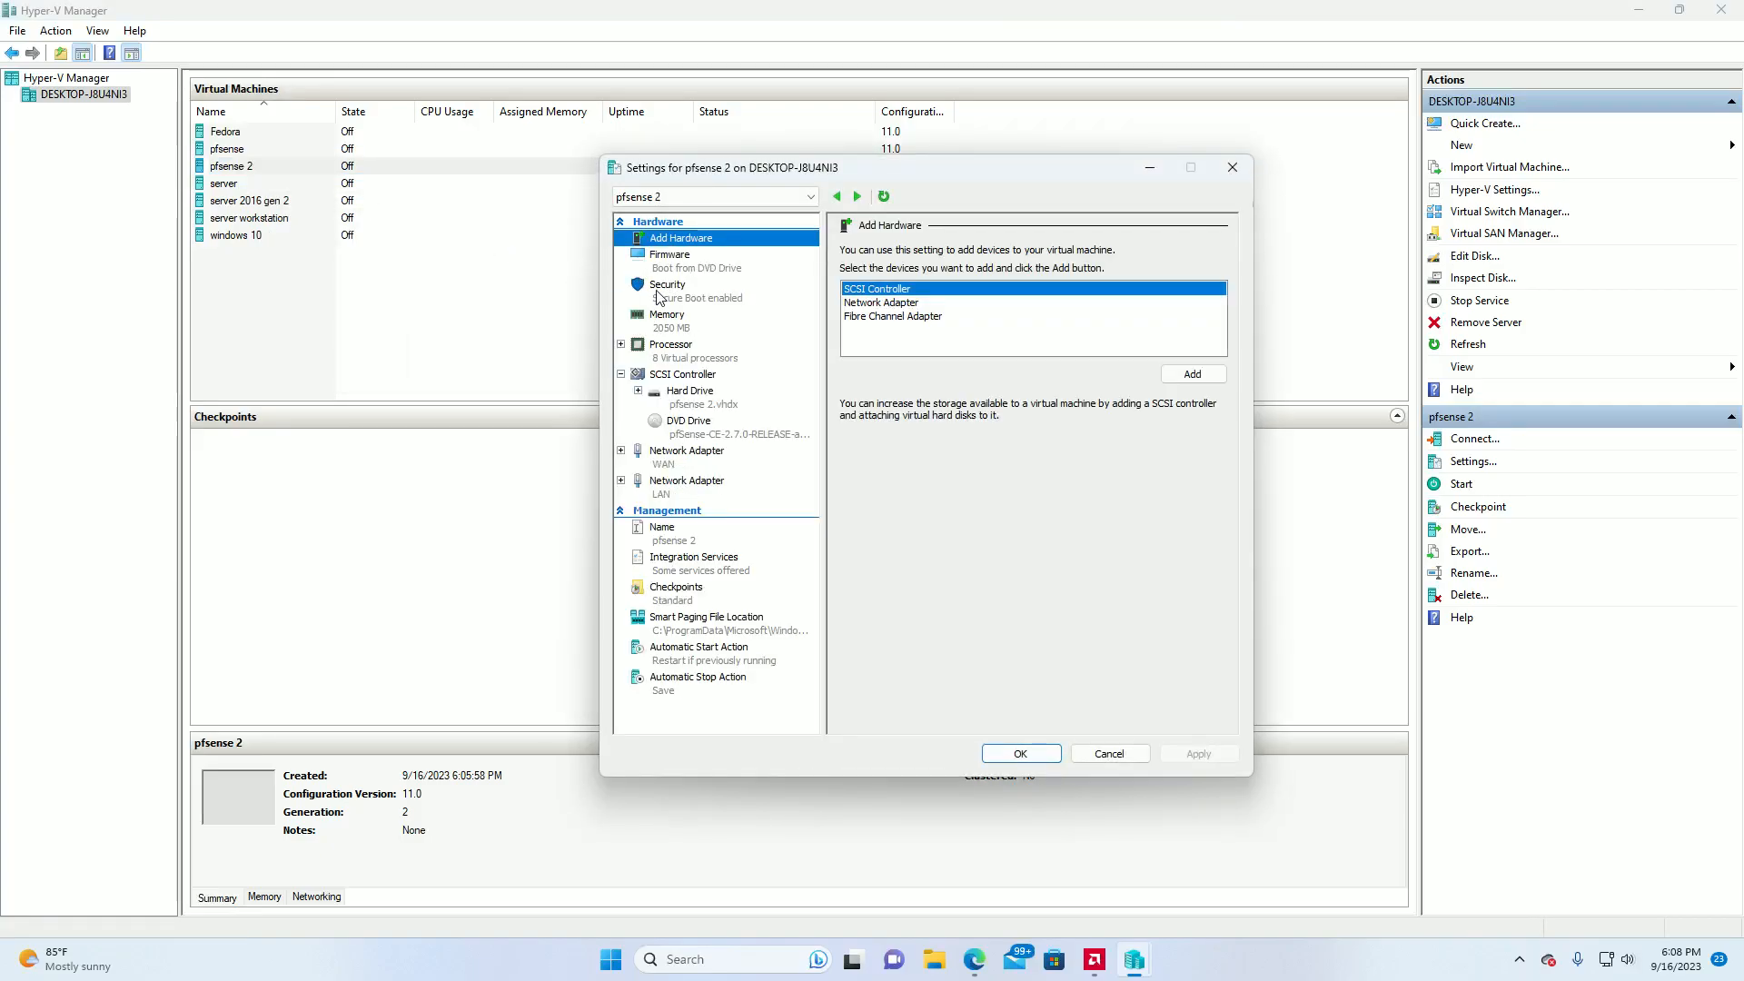
click(657, 292)
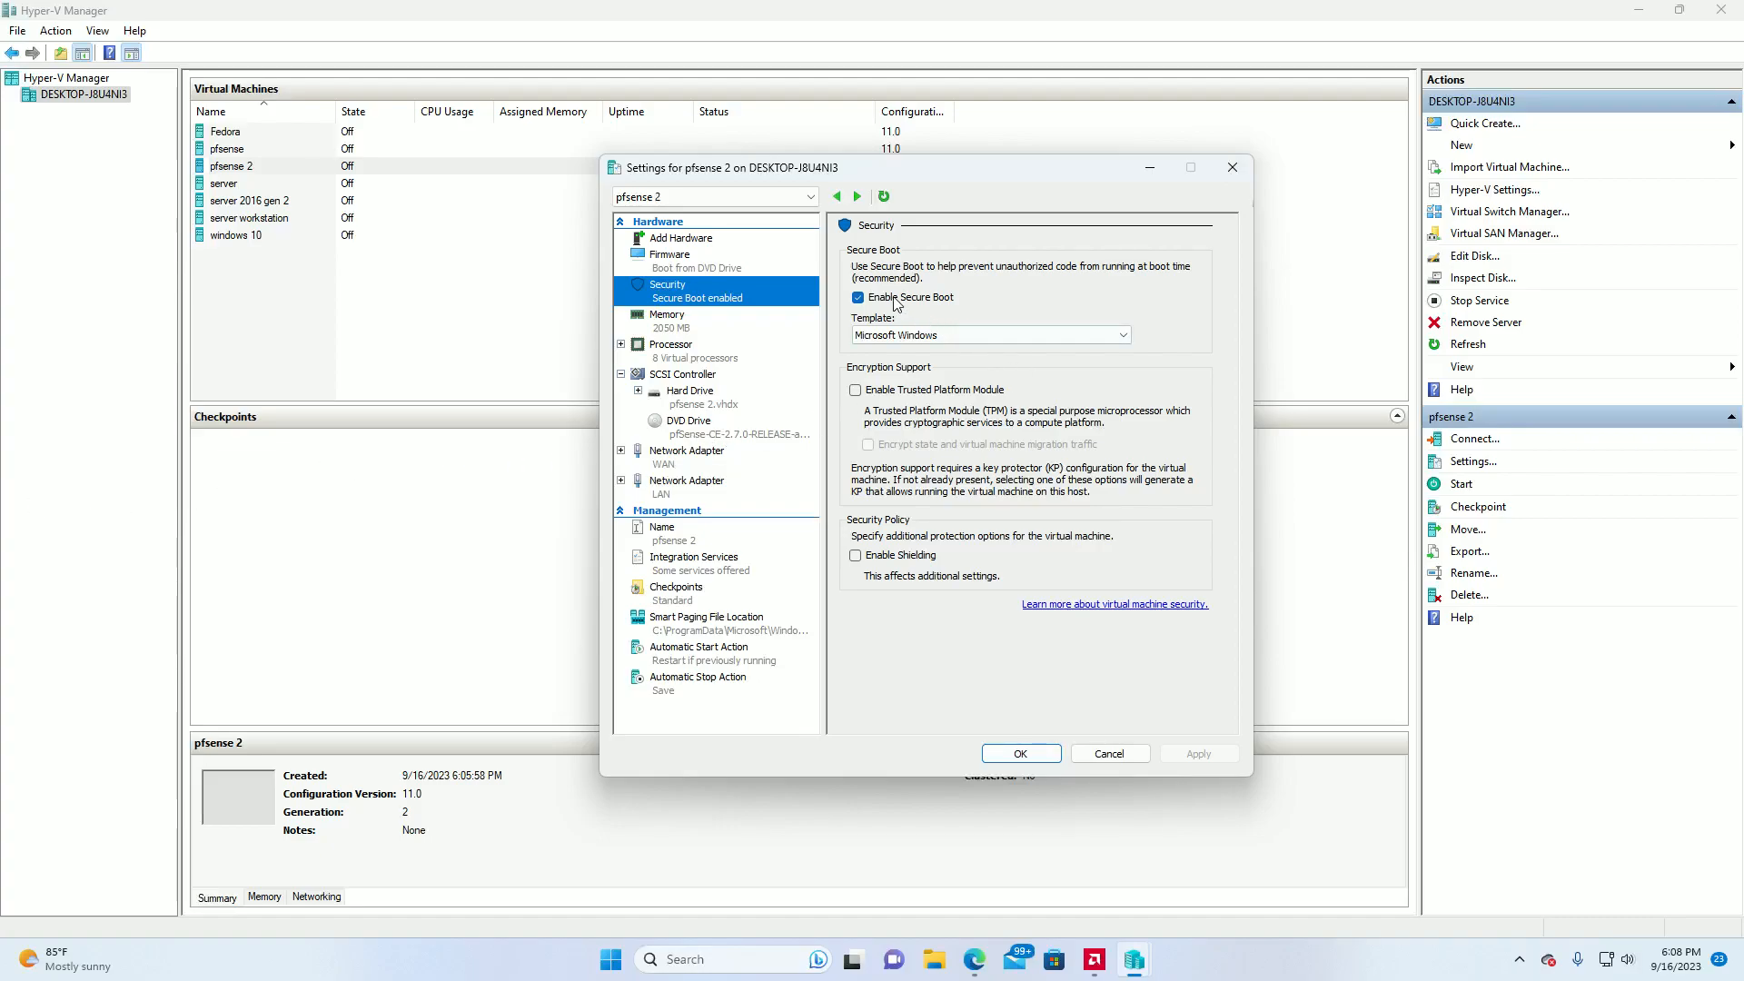
click(863, 300)
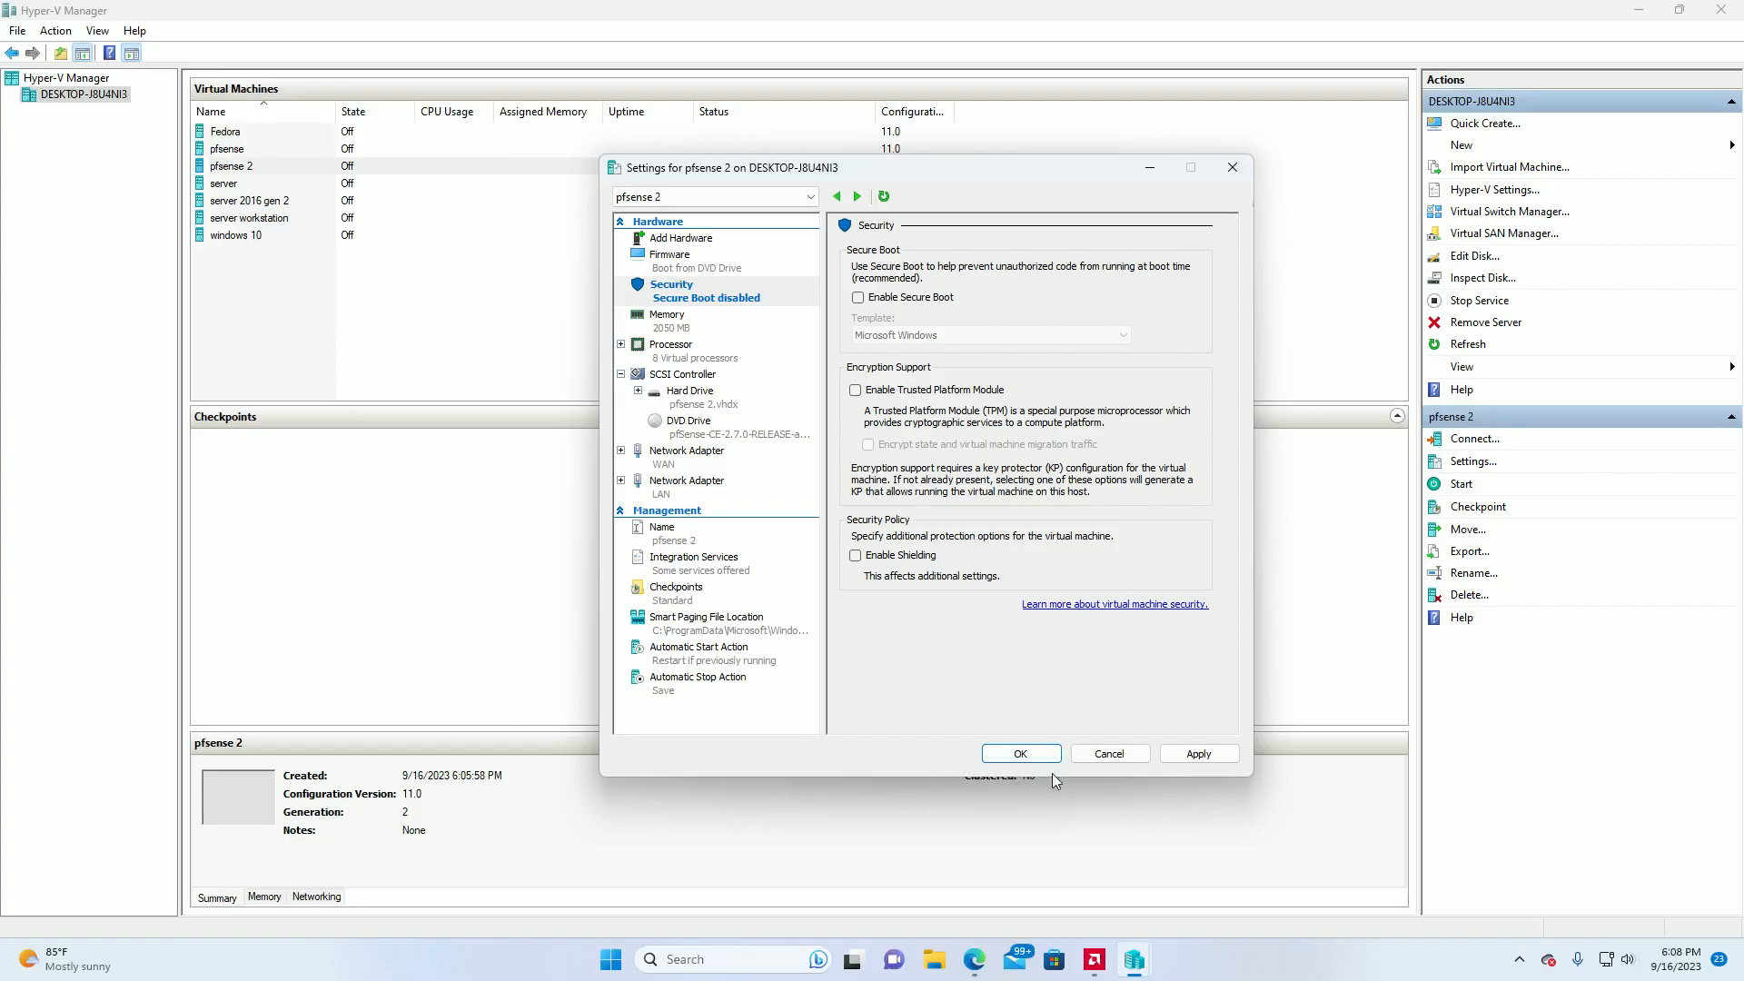
click(1020, 755)
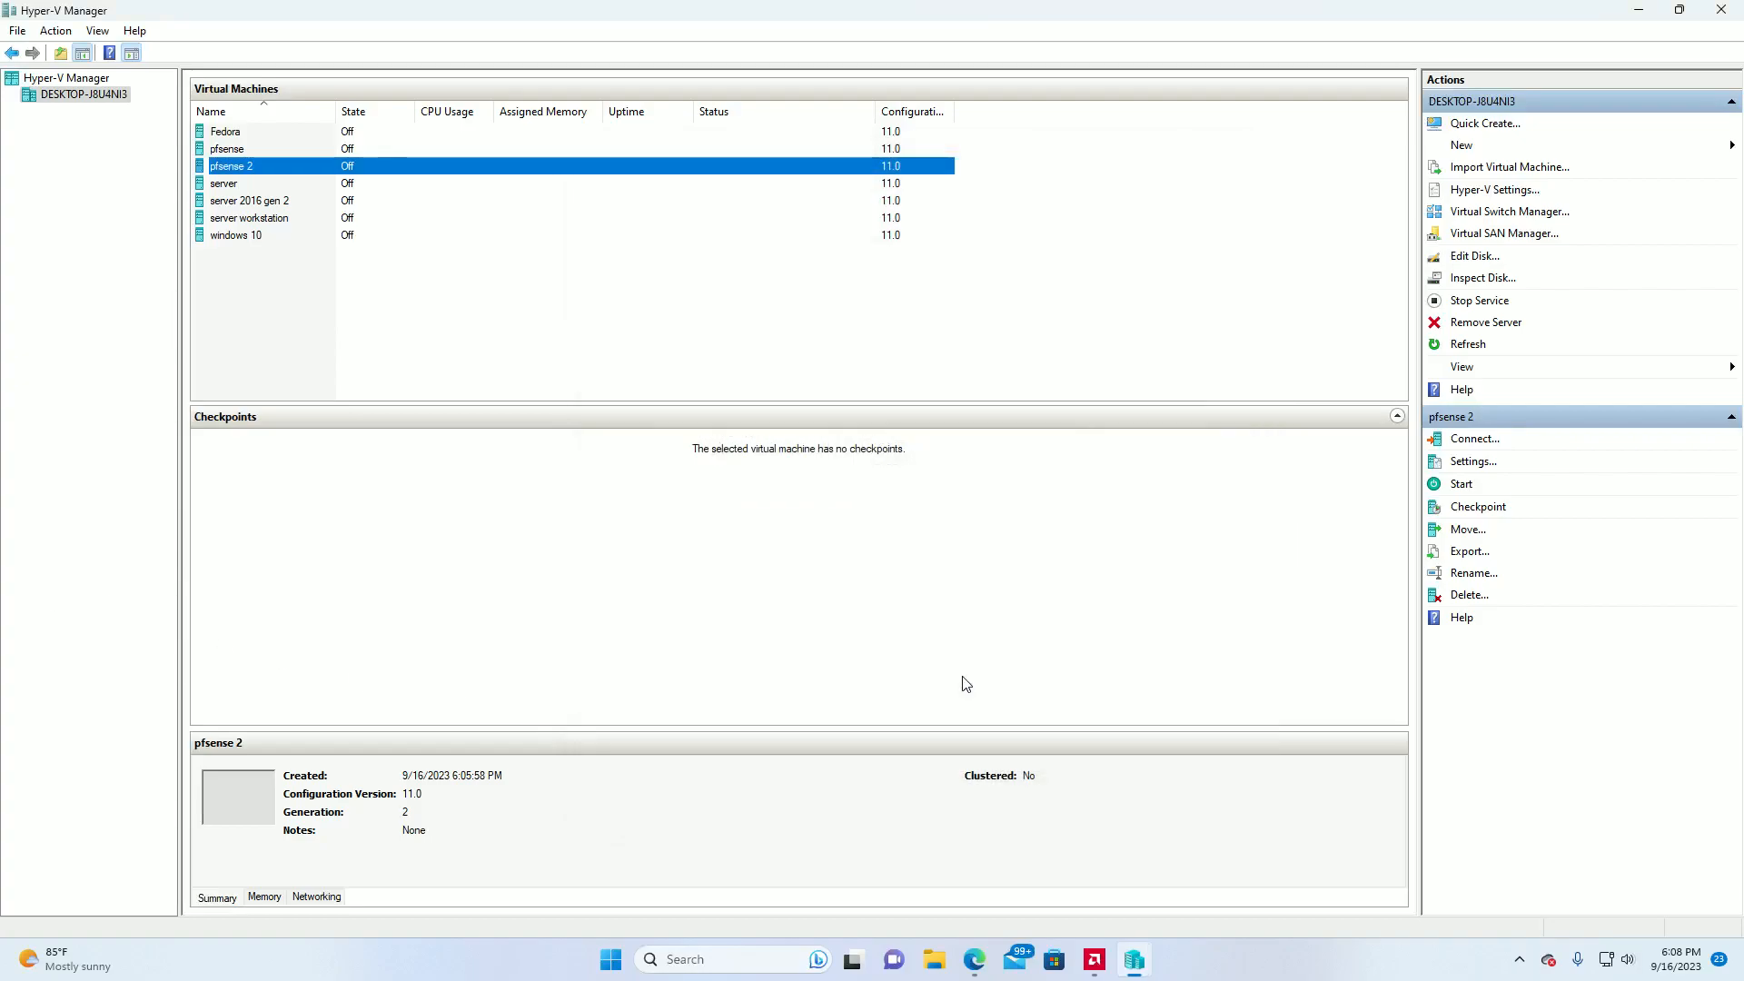
Move the pfsense 2.vhdx hard drive to first place in the firmware boot order of pfsense 2 and save the settings.
right_click(255, 164)
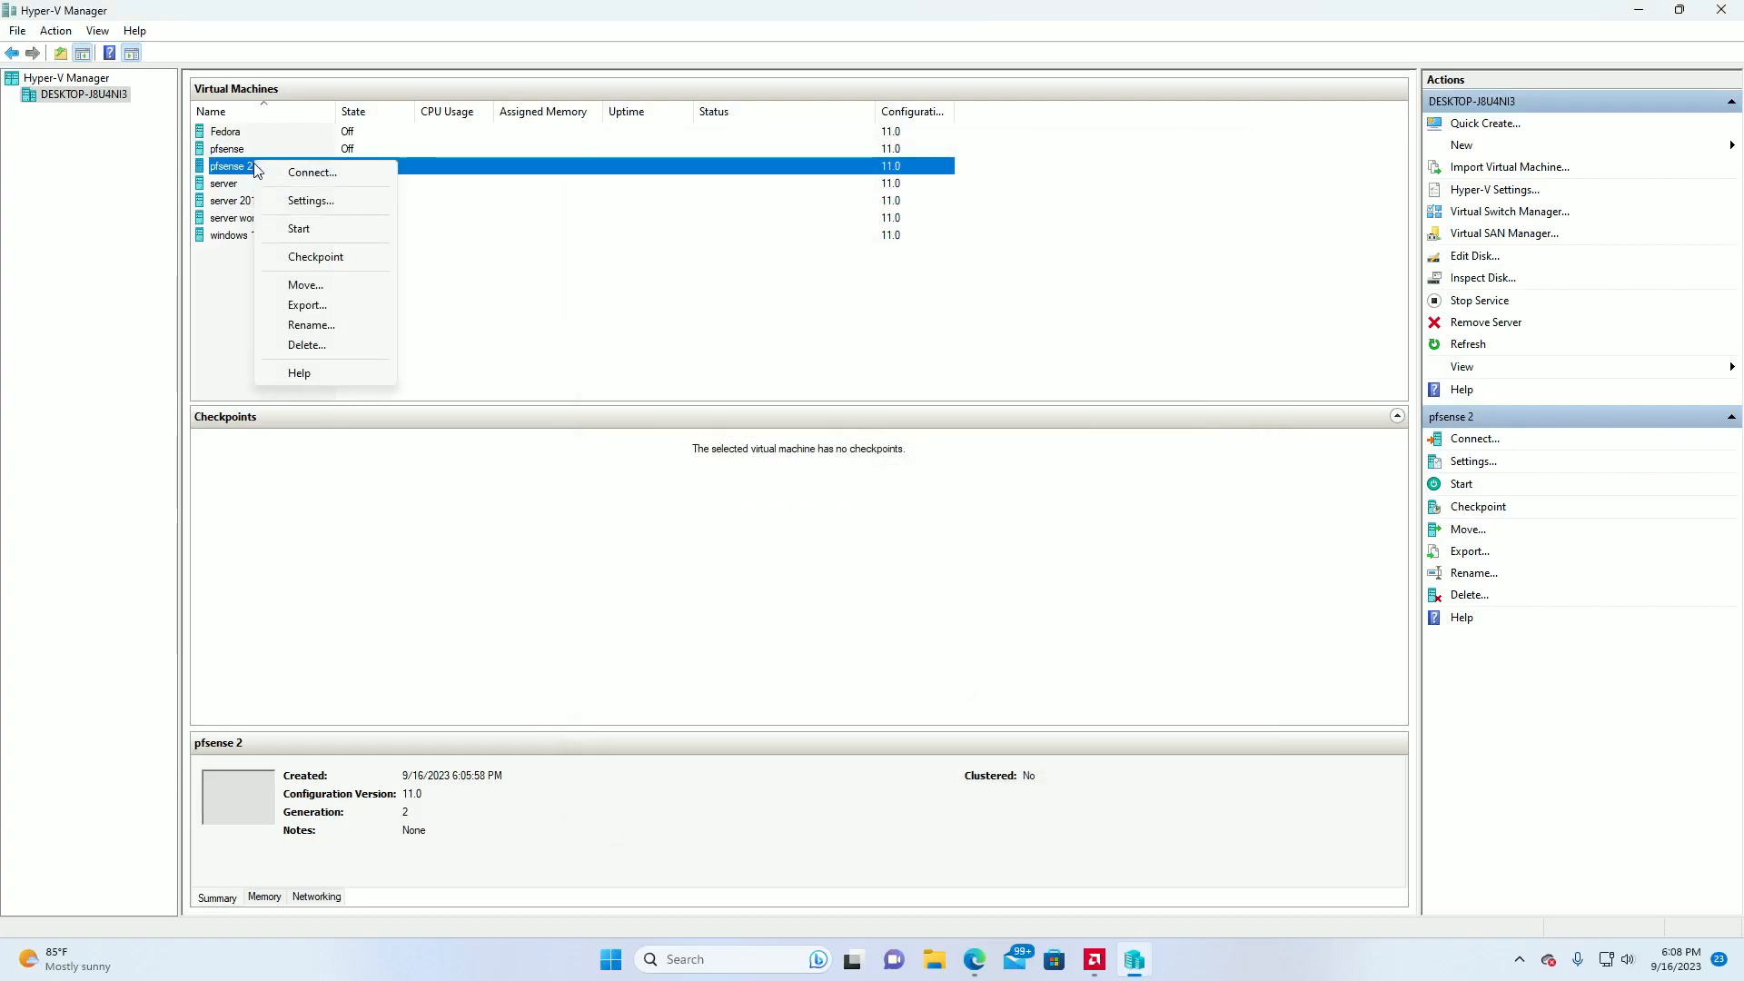
click(300, 201)
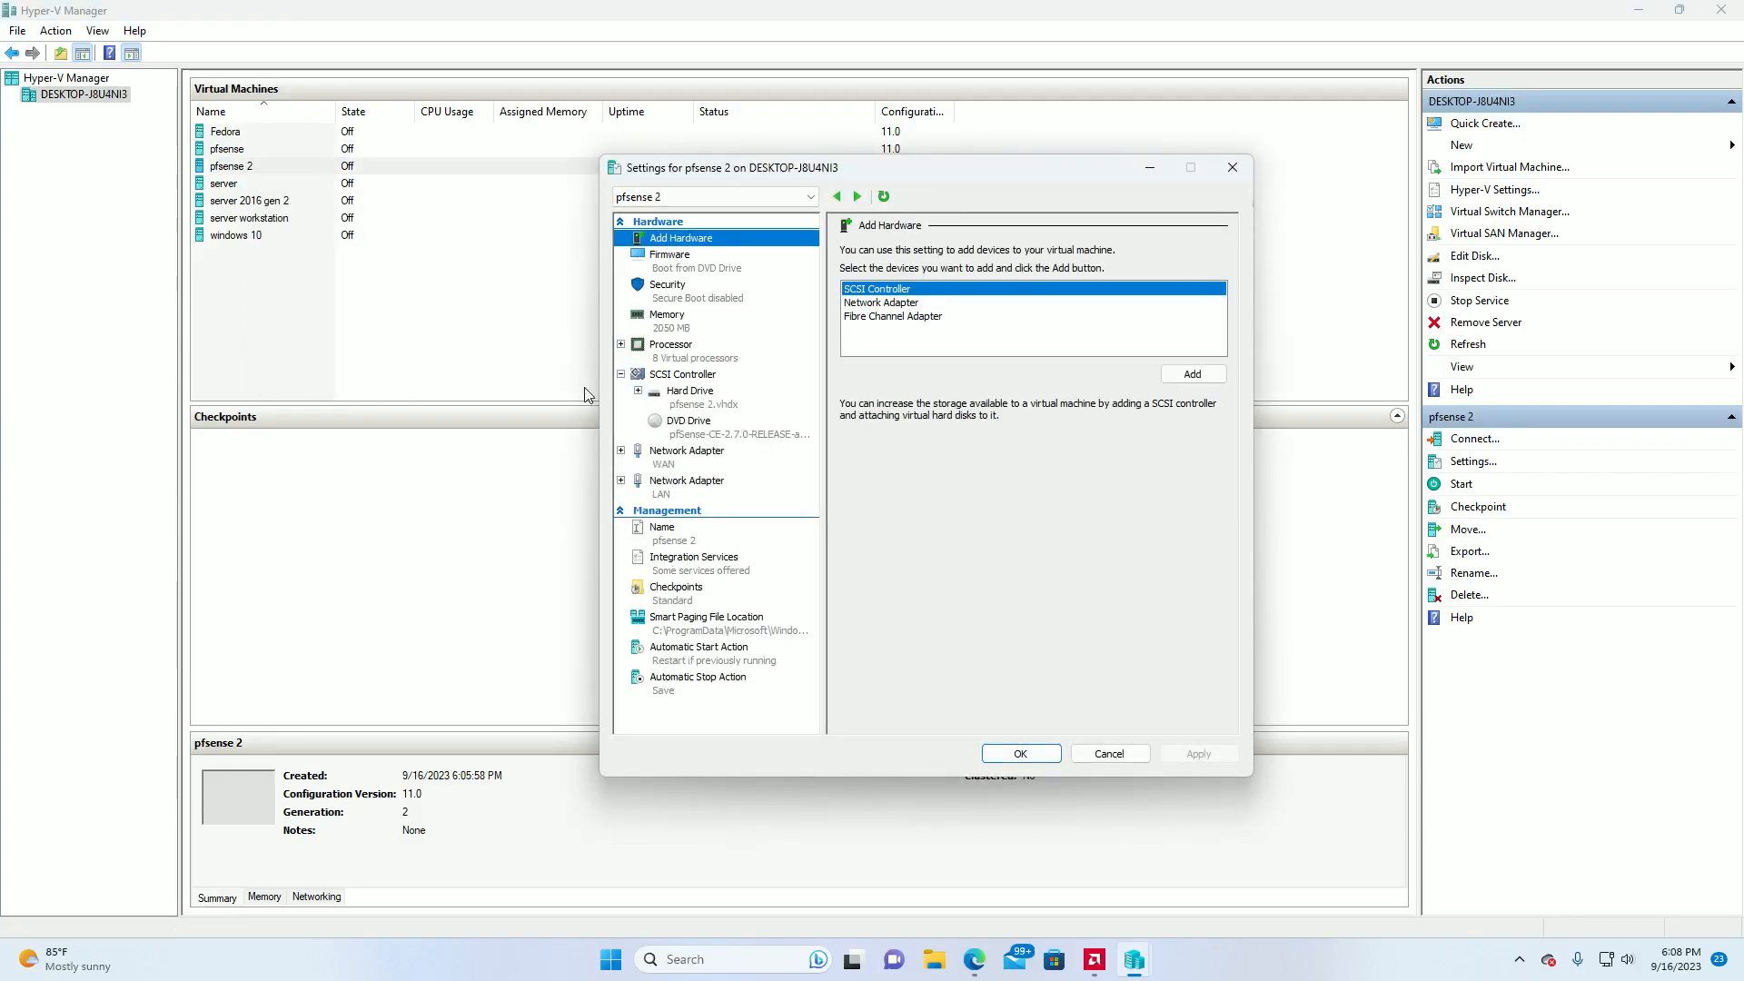
click(675, 266)
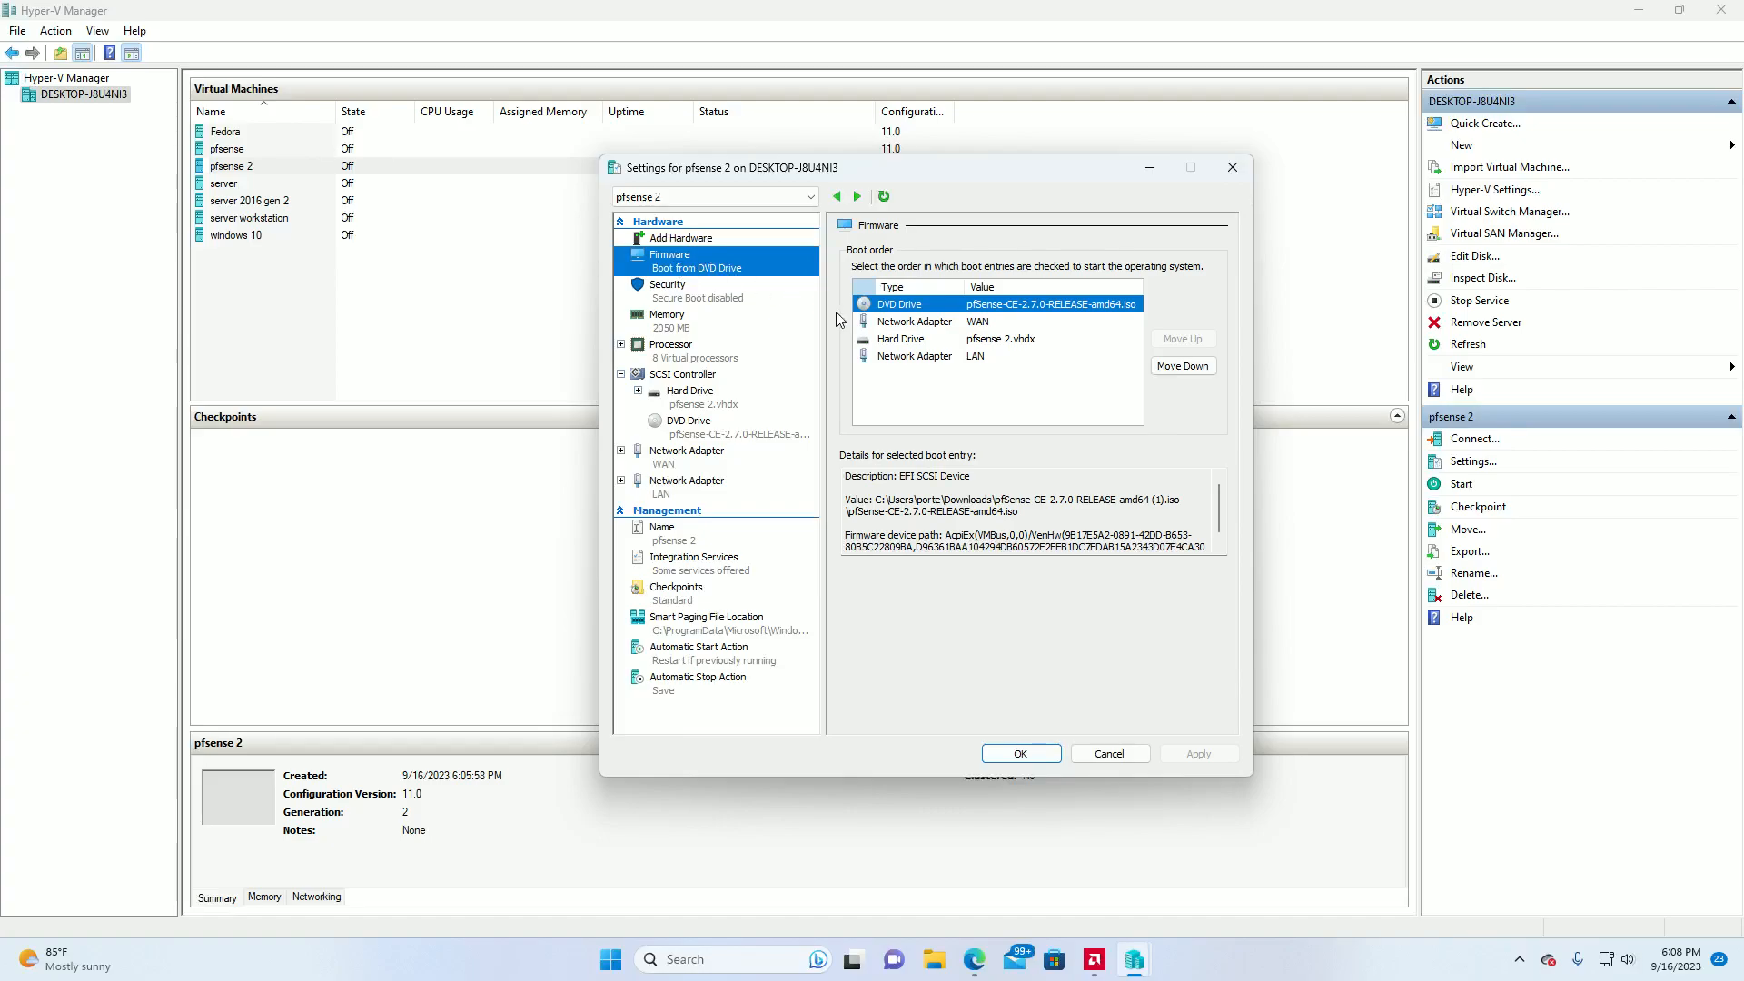
click(937, 339)
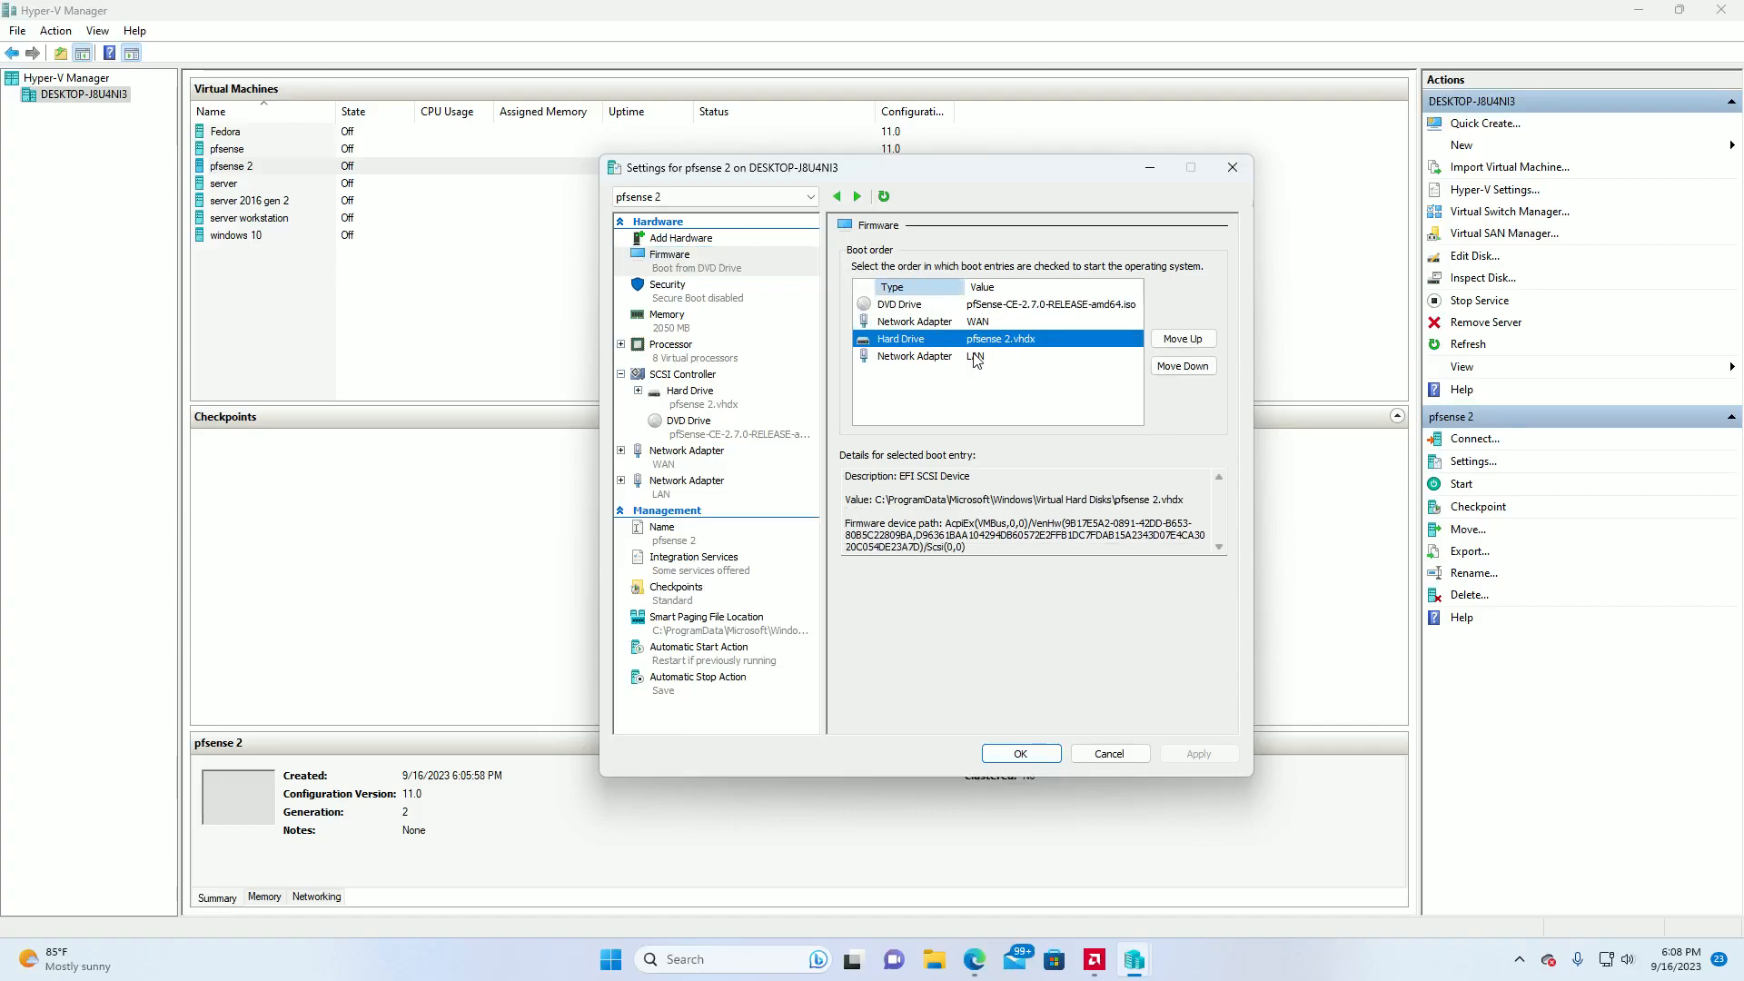
click(1176, 337)
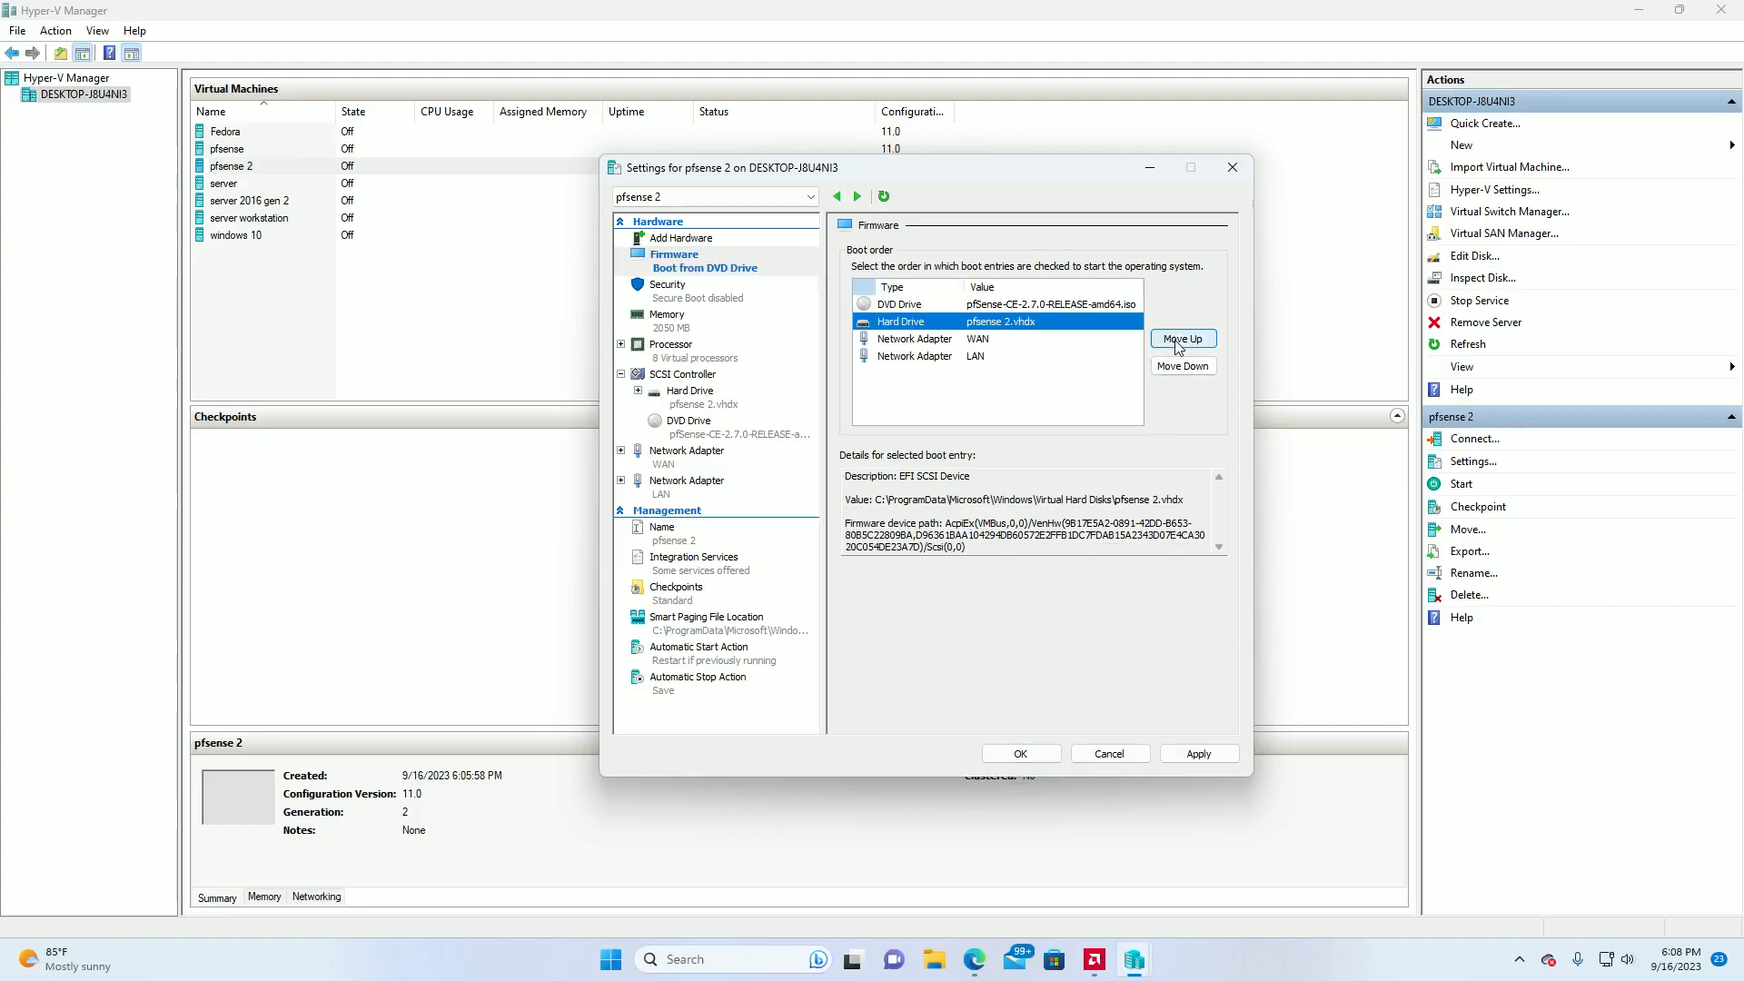
click(1177, 338)
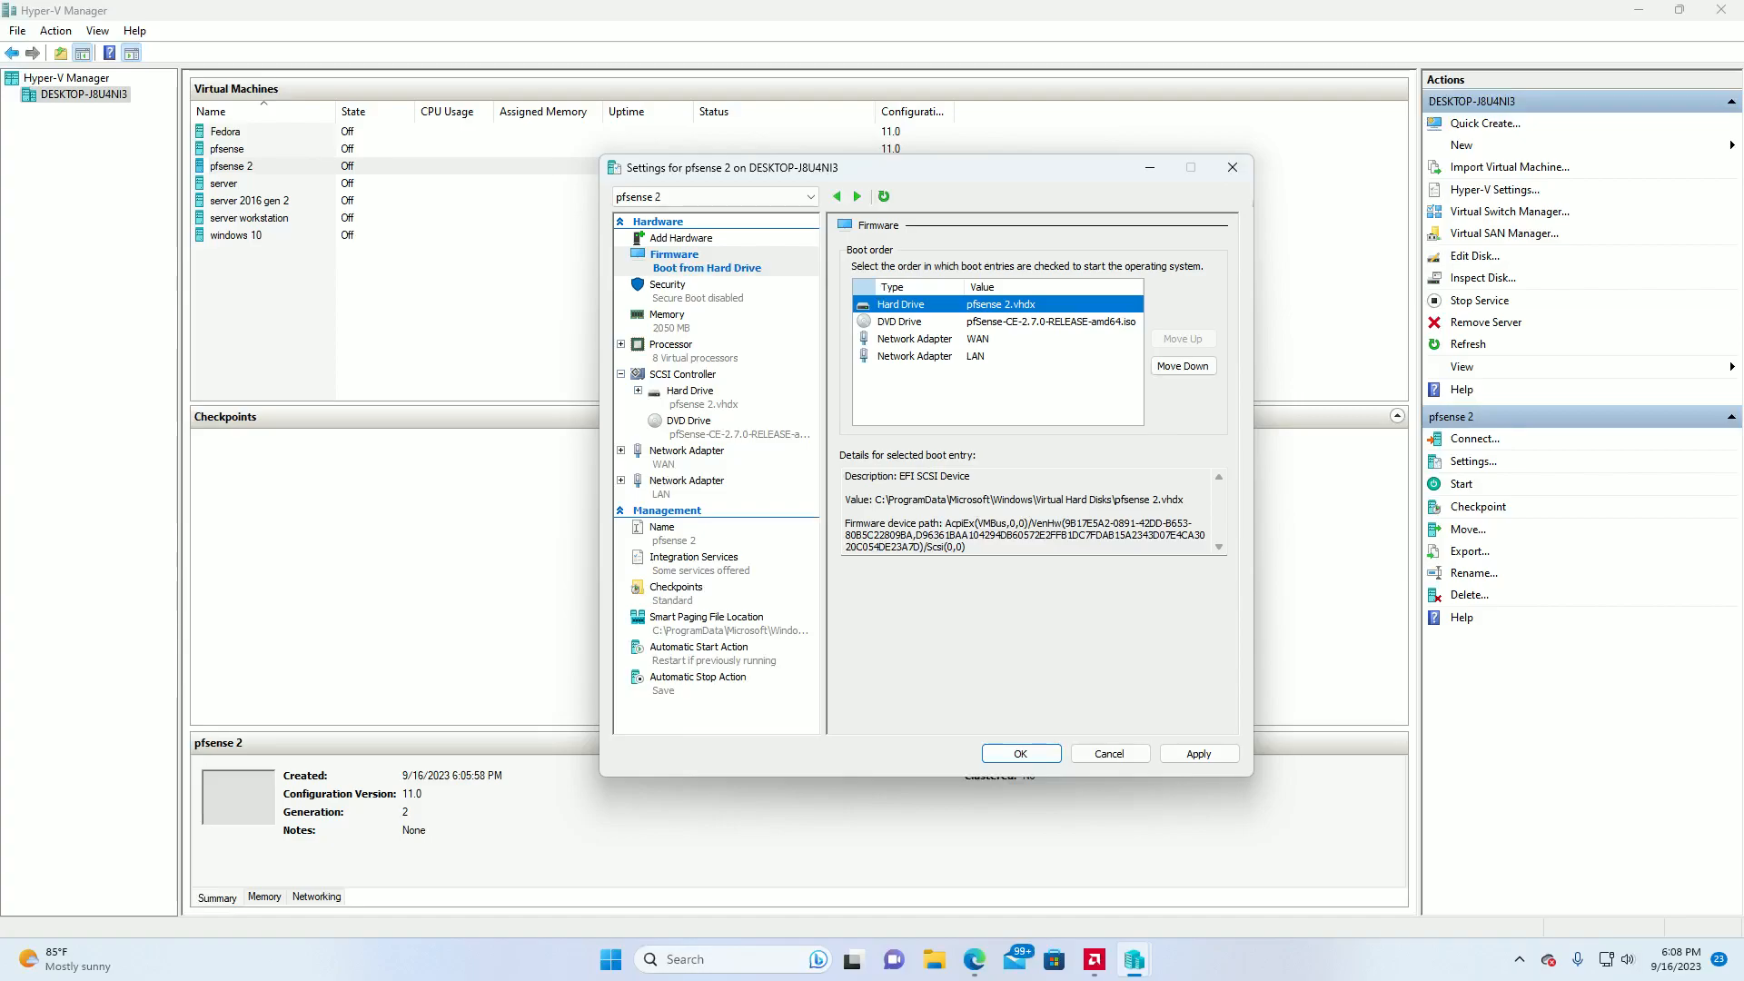
click(1184, 757)
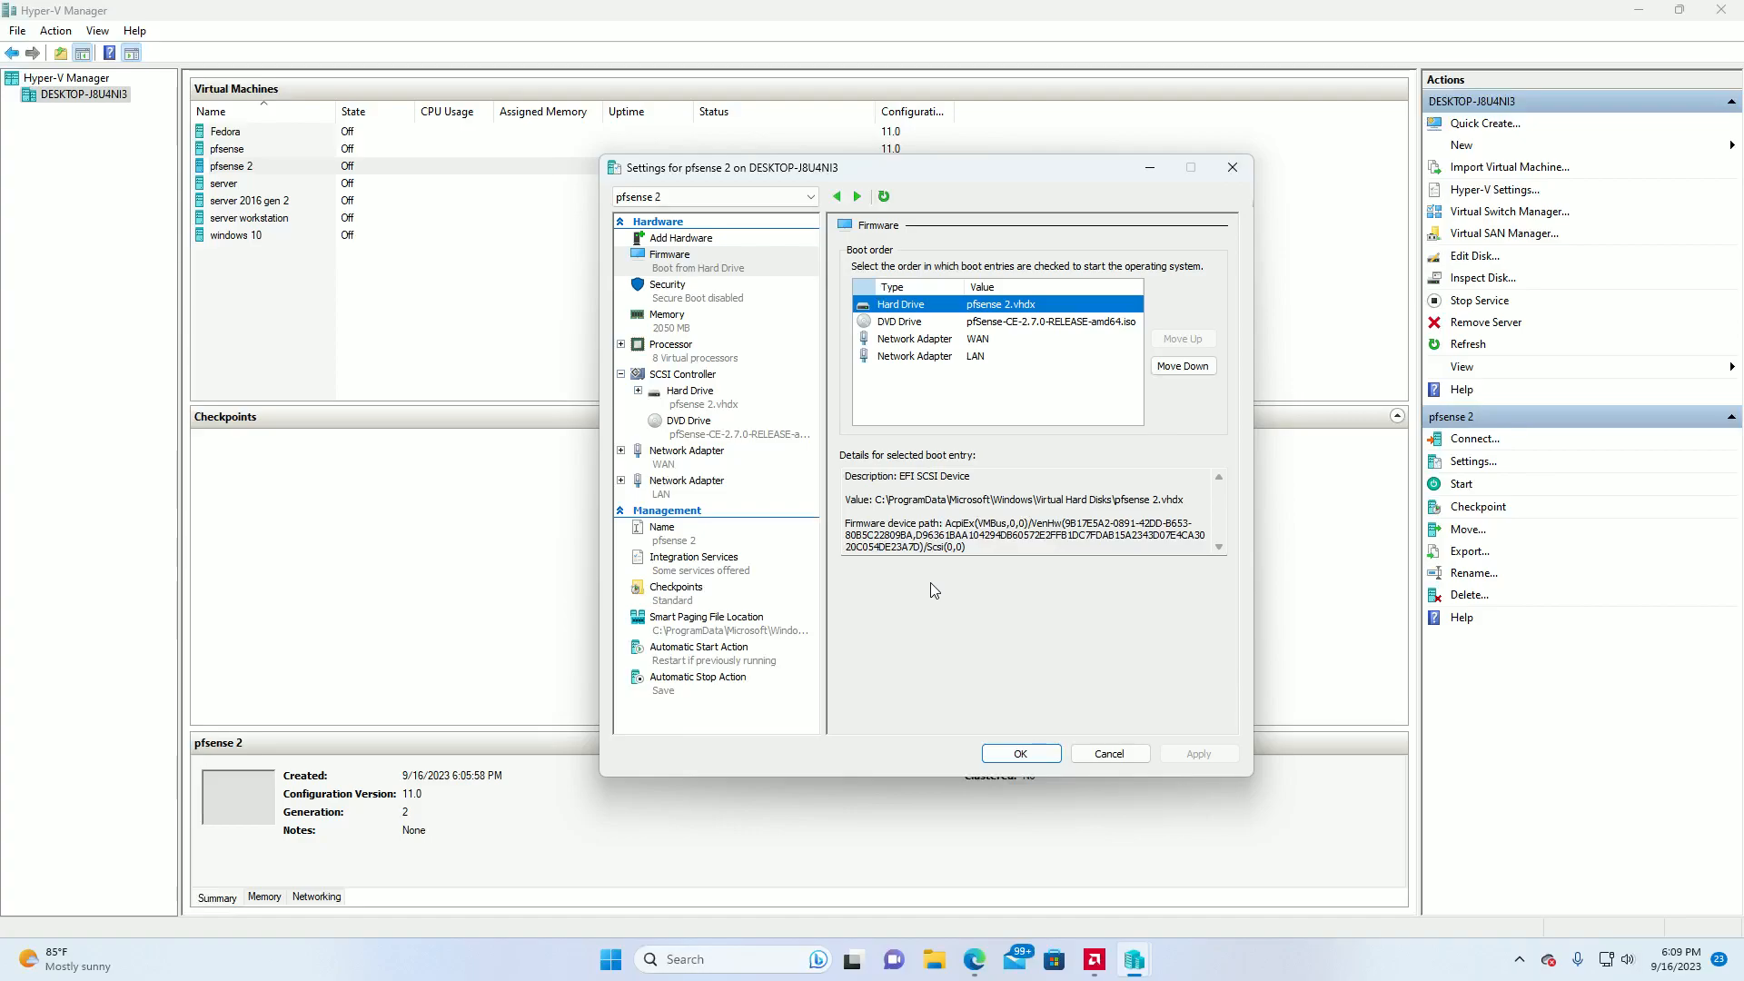
click(1016, 755)
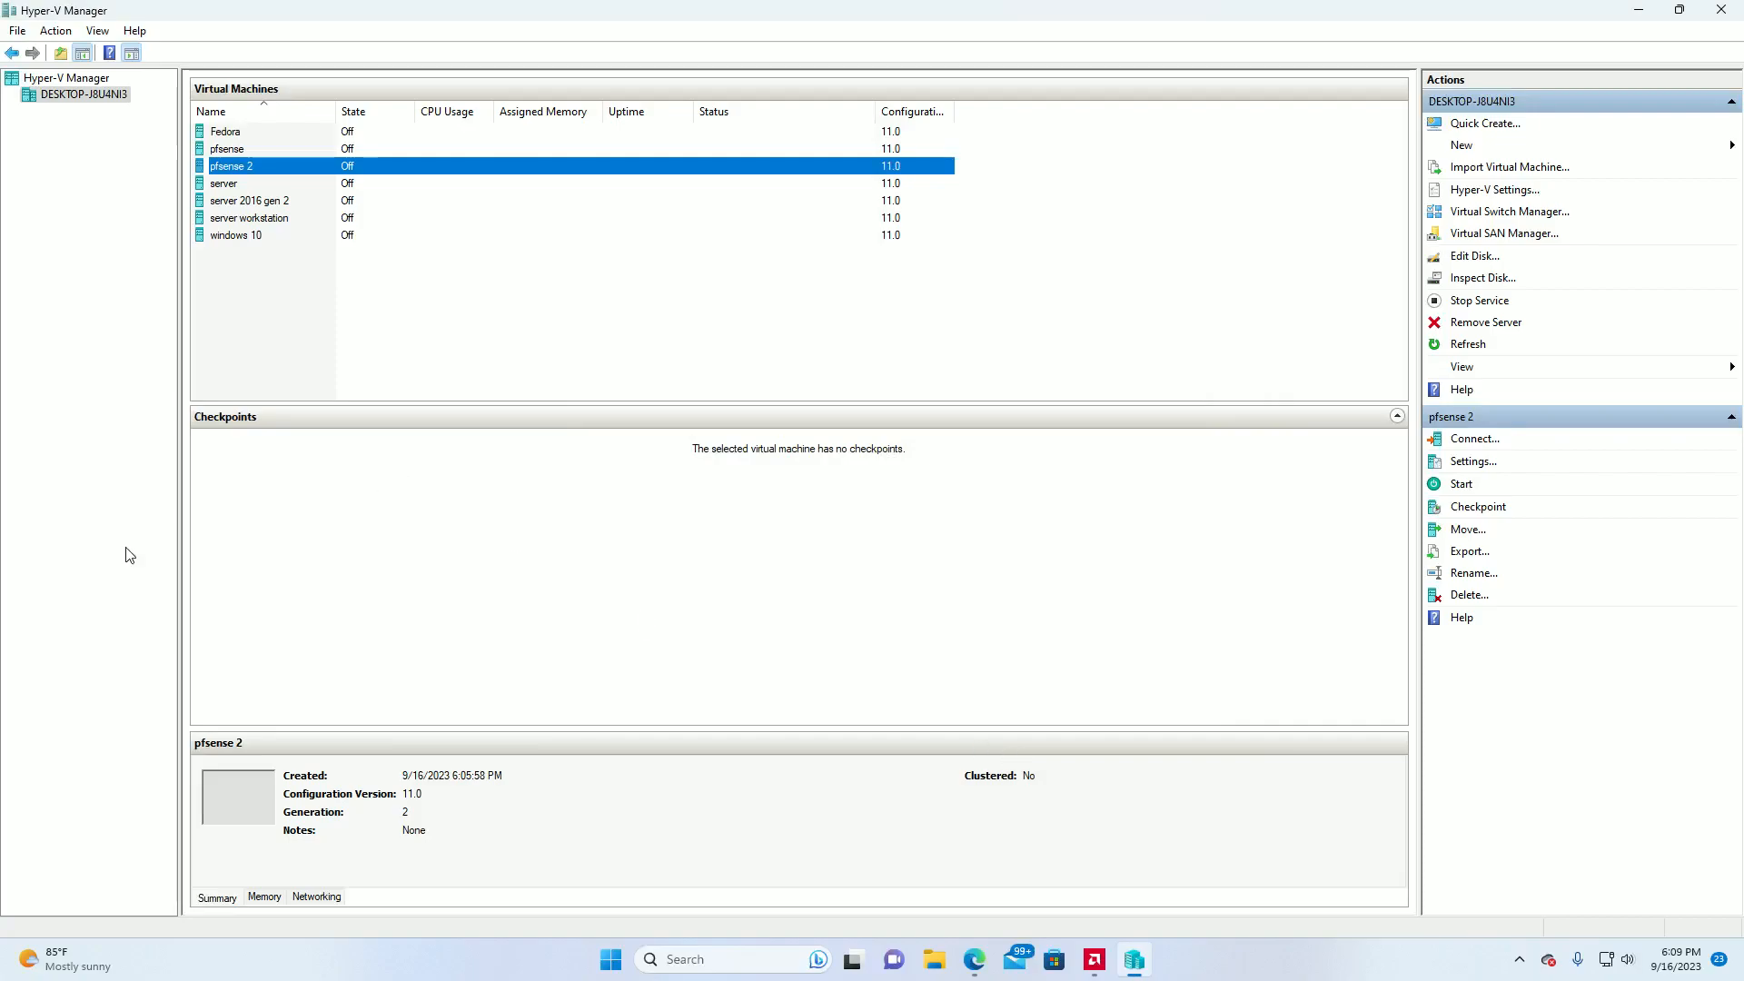
Test-boot the pfsense 2 virtual machine up to the pfSense installer's copyright notice, turn it off and close its connection window.
double_click(303, 167)
click(827, 336)
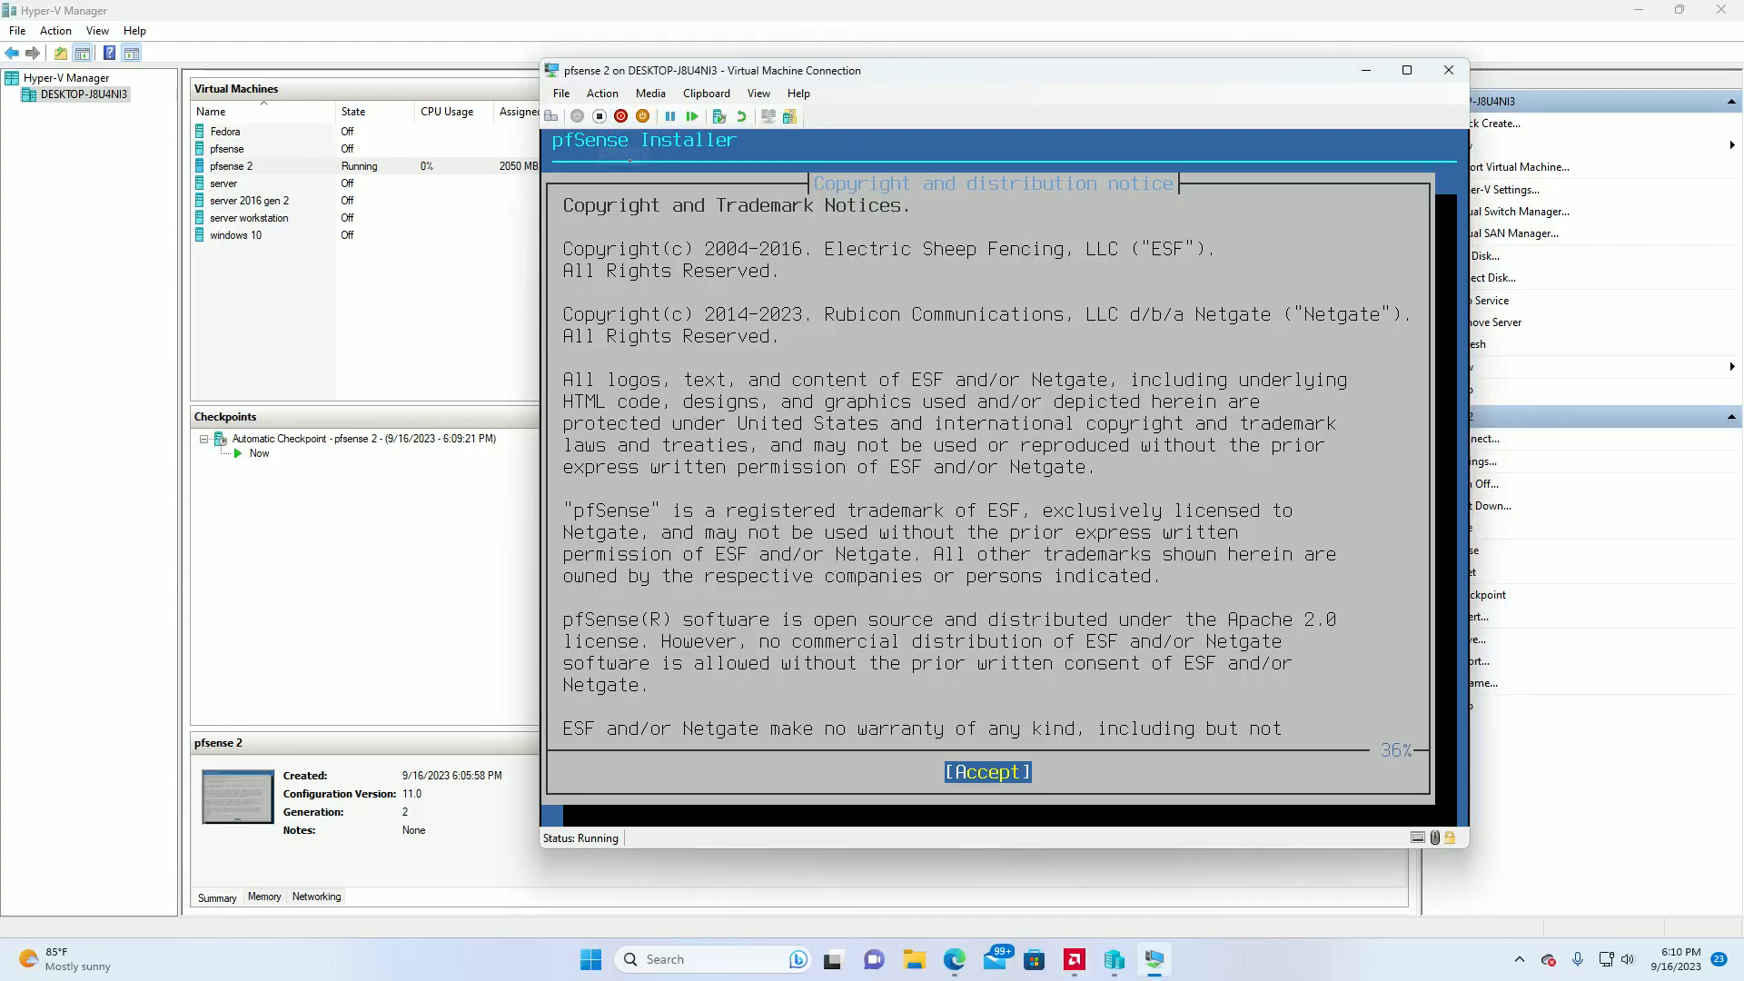
click(620, 115)
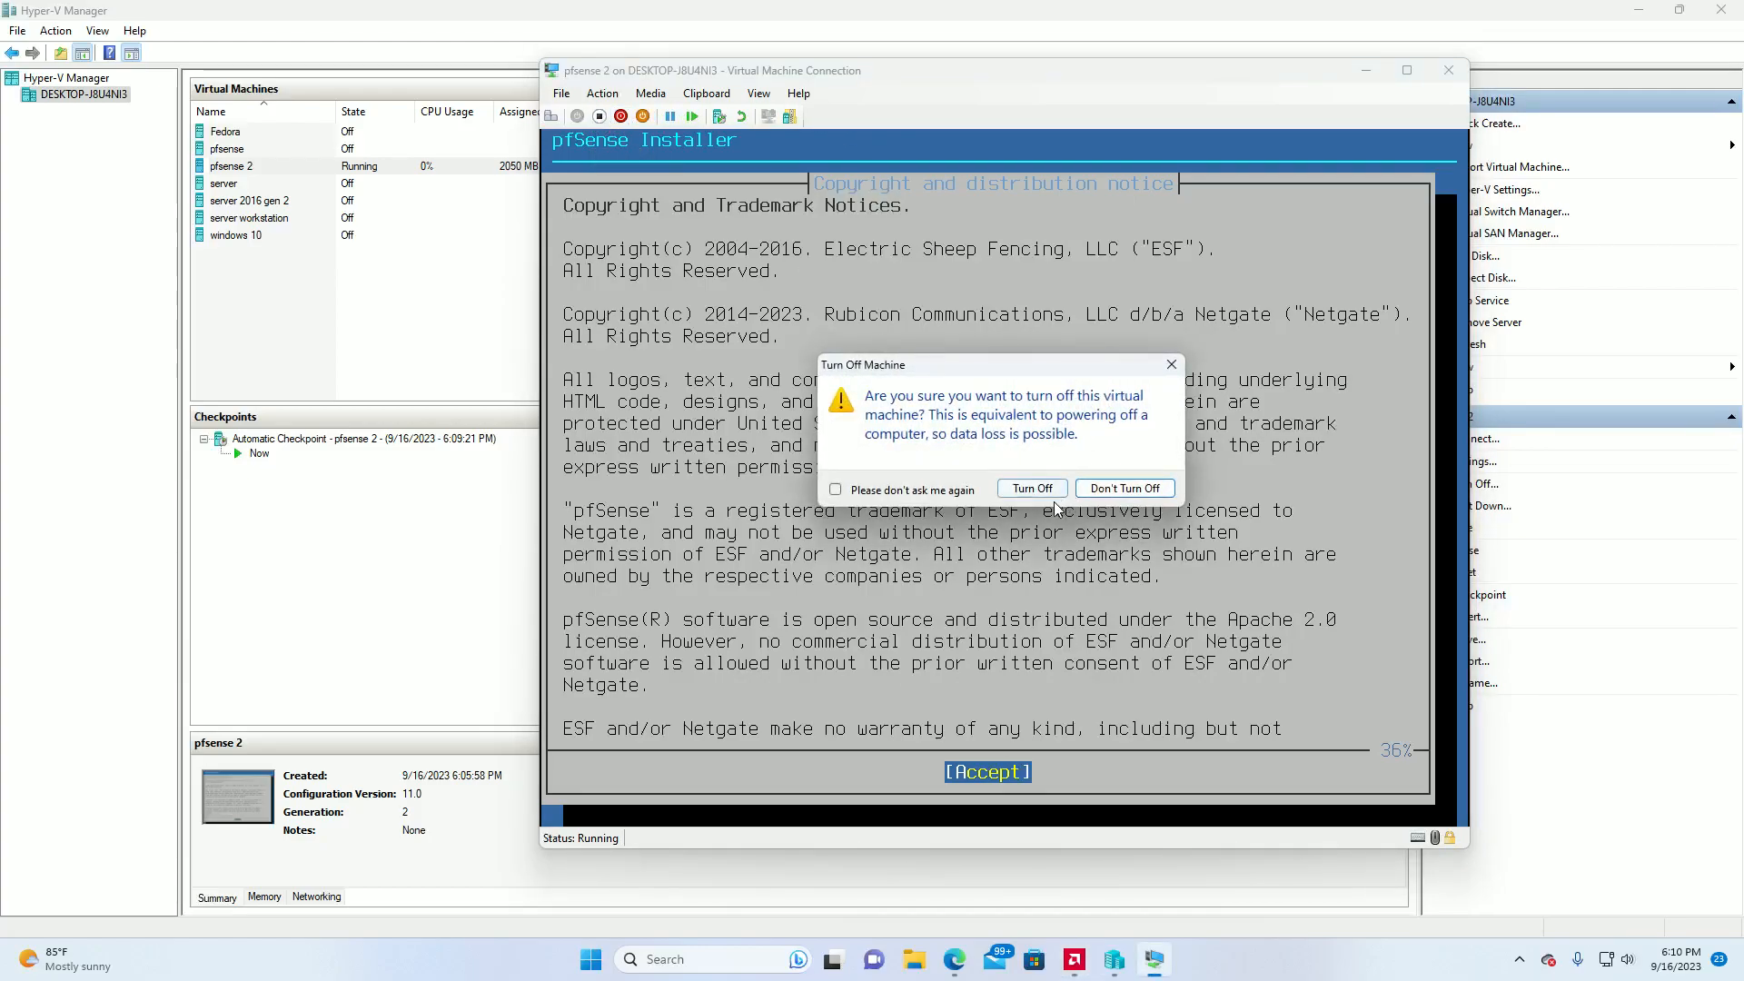
click(1032, 488)
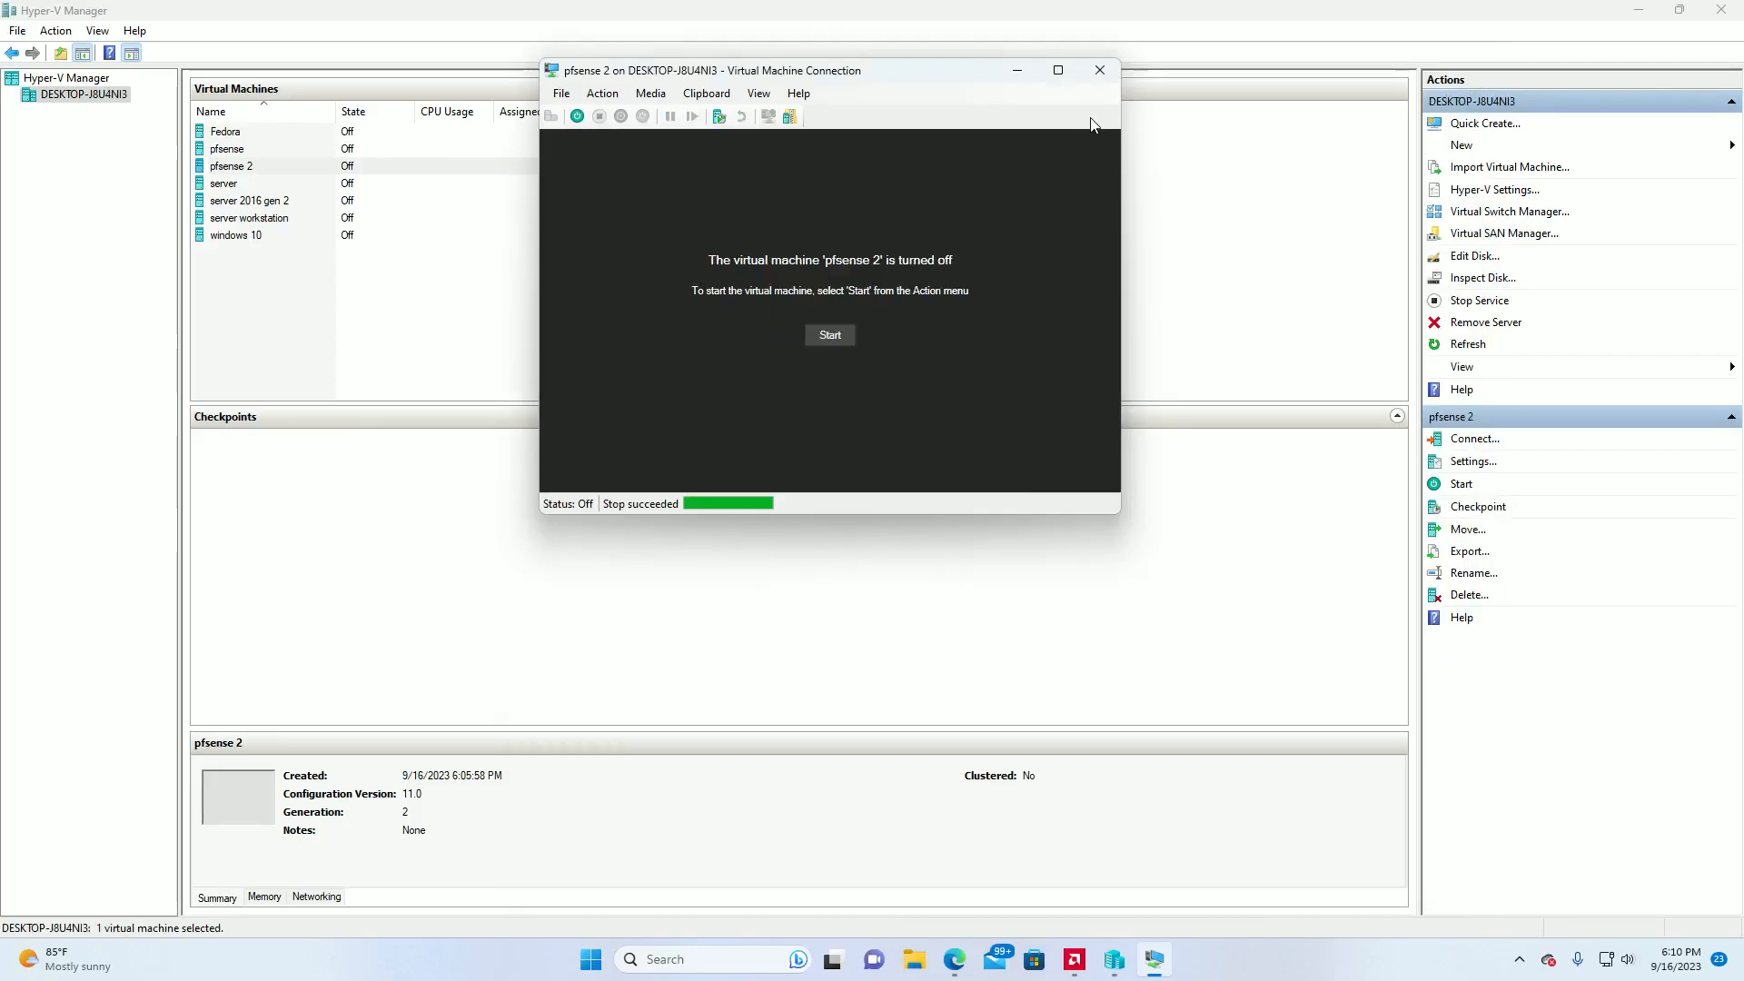
click(1097, 76)
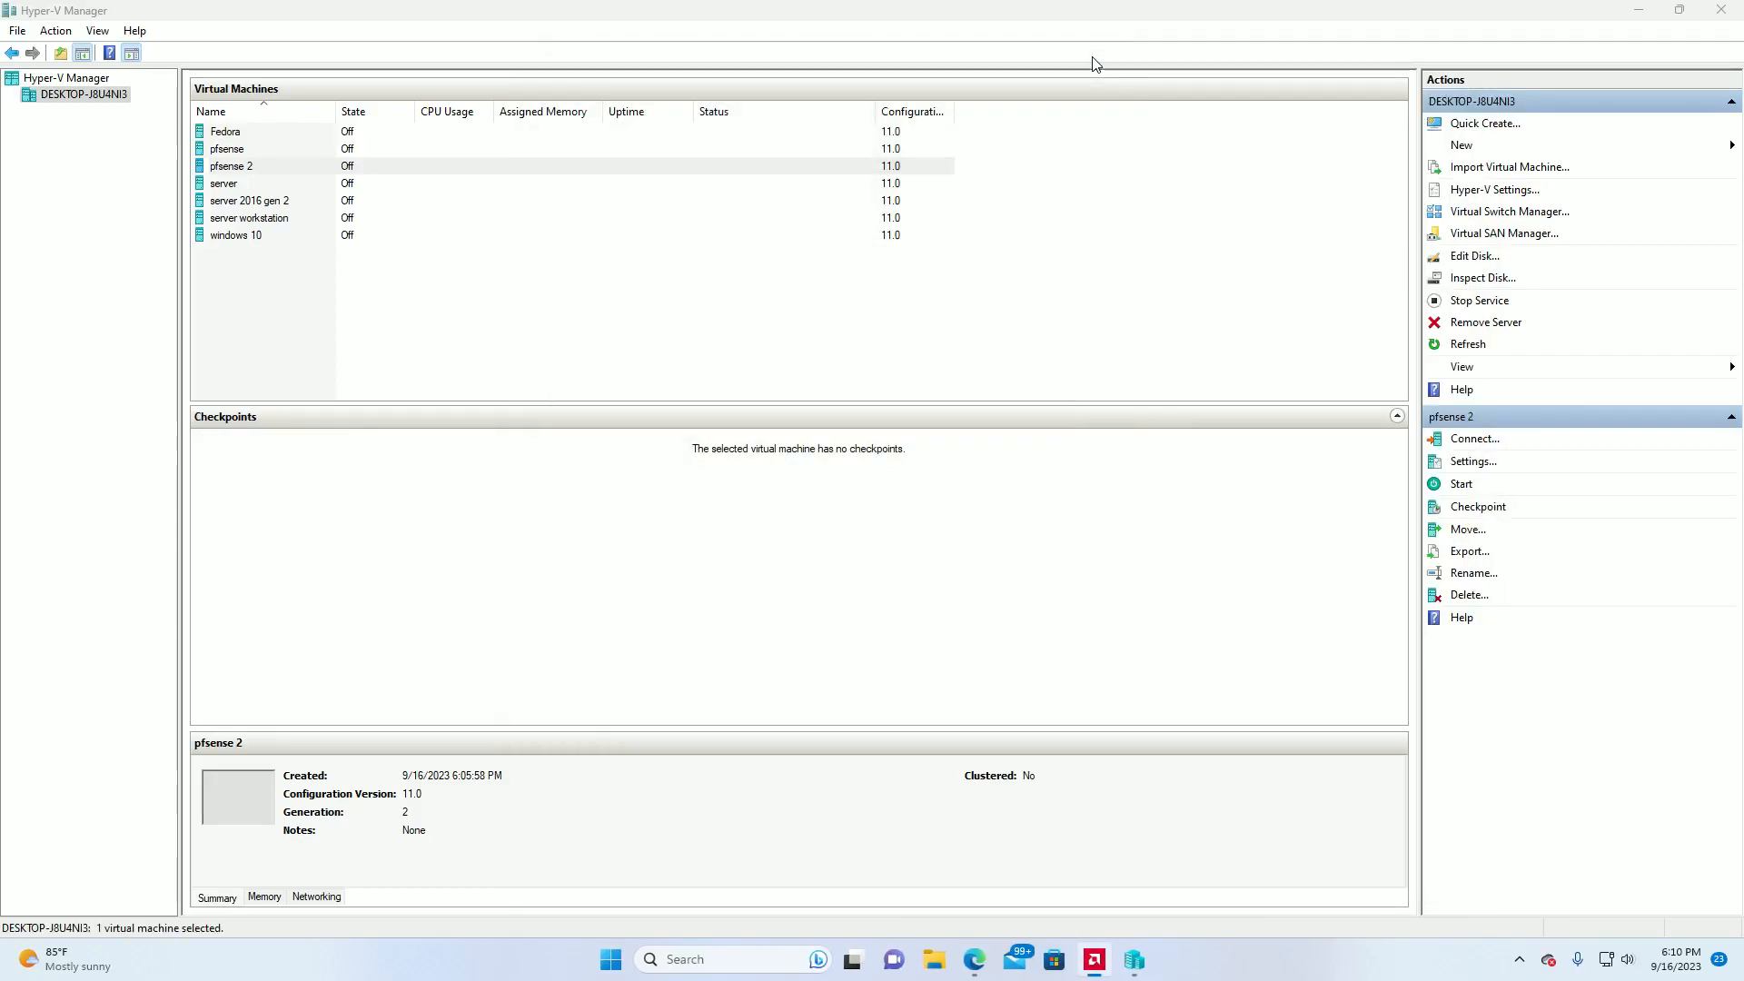